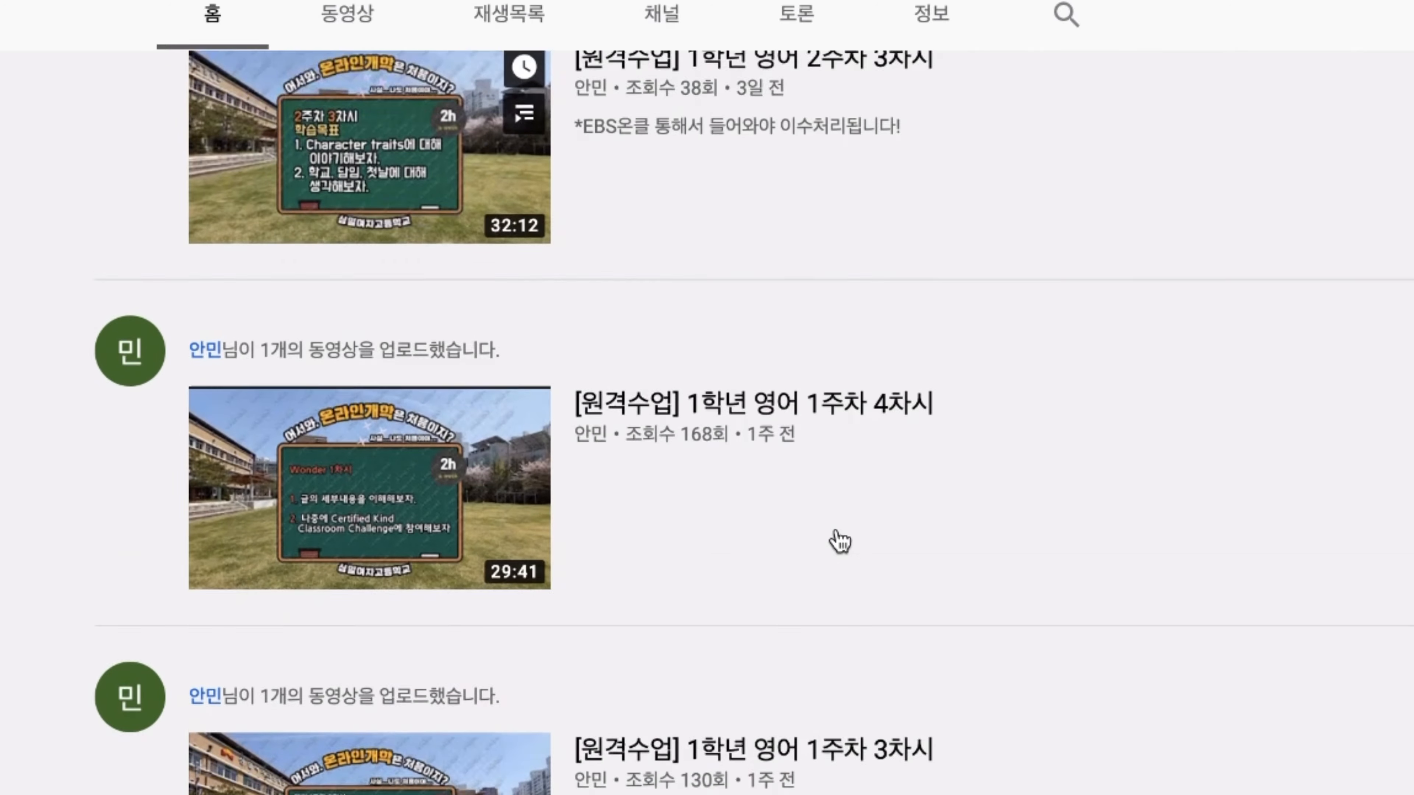
# - Look through the channel's uploaded videos and their thumbnails down to the Wonder reading videos
pyautogui.scroll(-10, 837, 539)
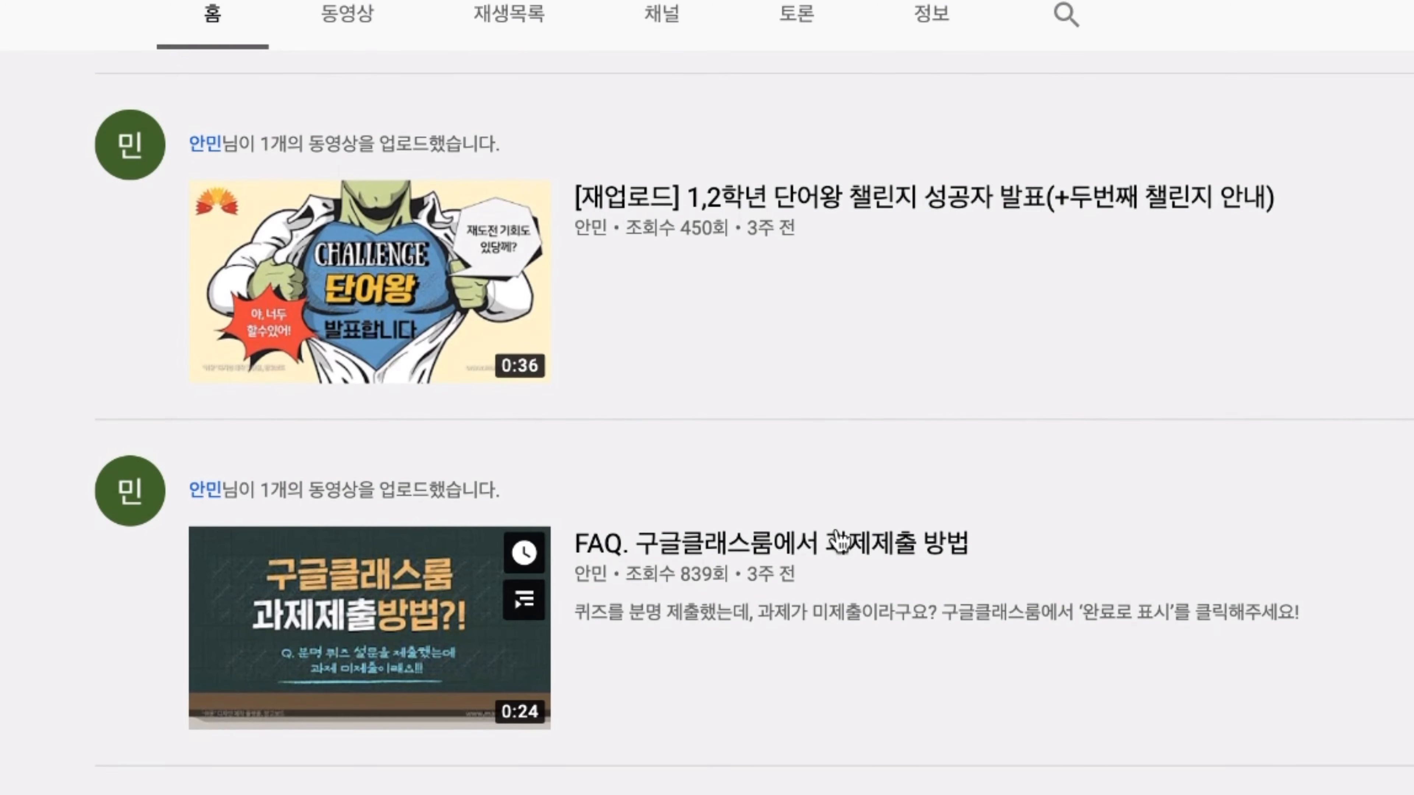
pyautogui.scroll(-6, 838, 539)
pyautogui.scroll(-1, 838, 539)
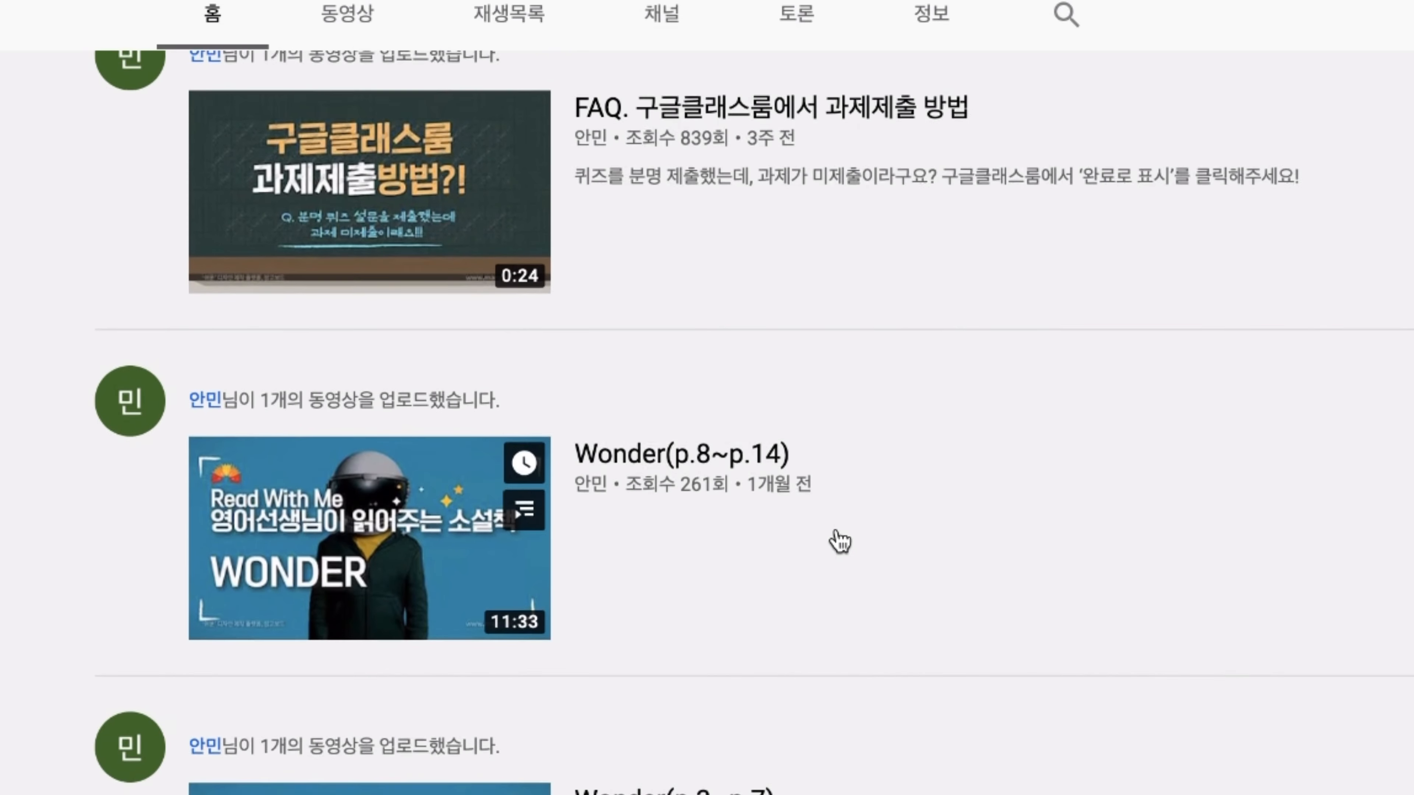
pyautogui.scroll(1, 837, 539)
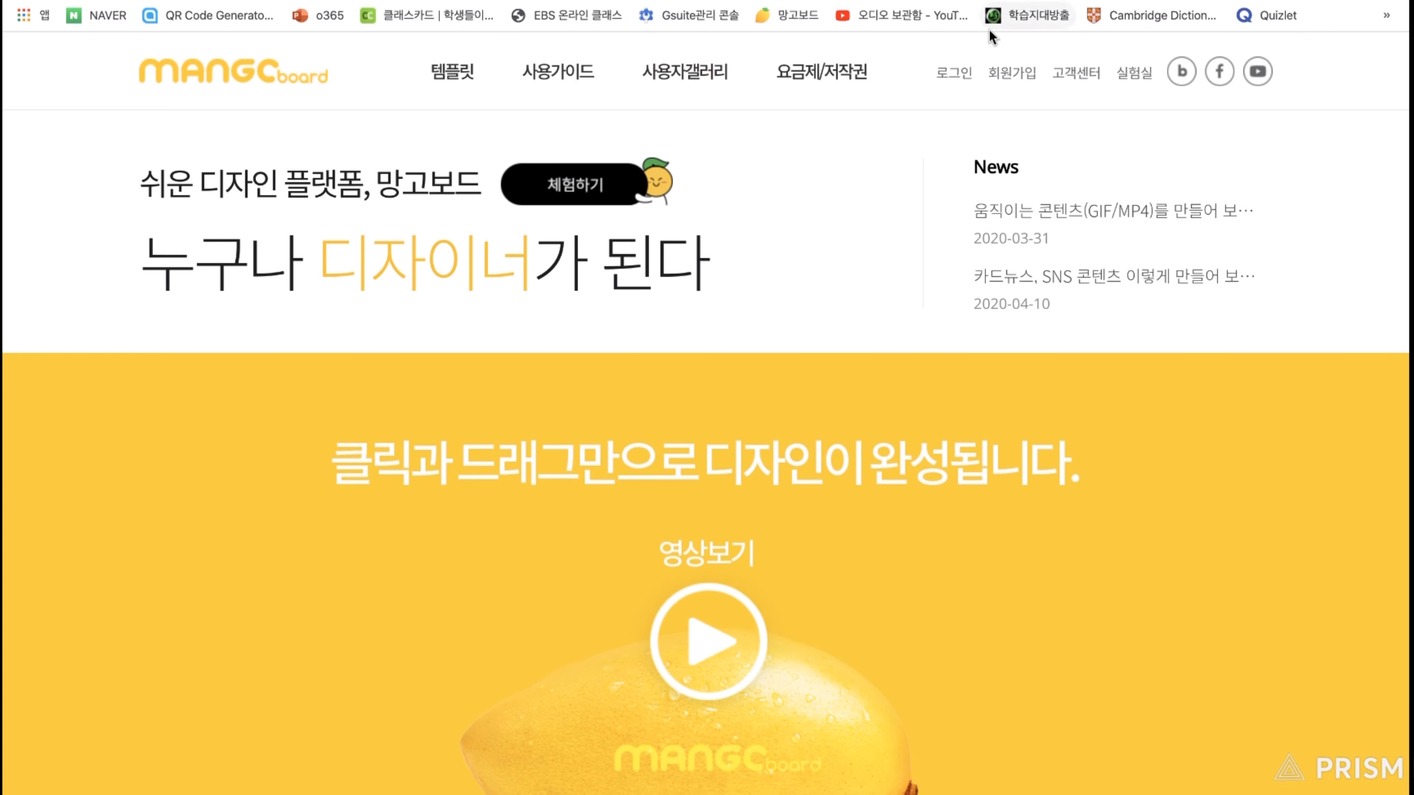
# - Open the Mangoboard sign-up page (회원가입) and dismiss the dialog offering e-mail and SNS sign-up
pyautogui.click(1019, 82)
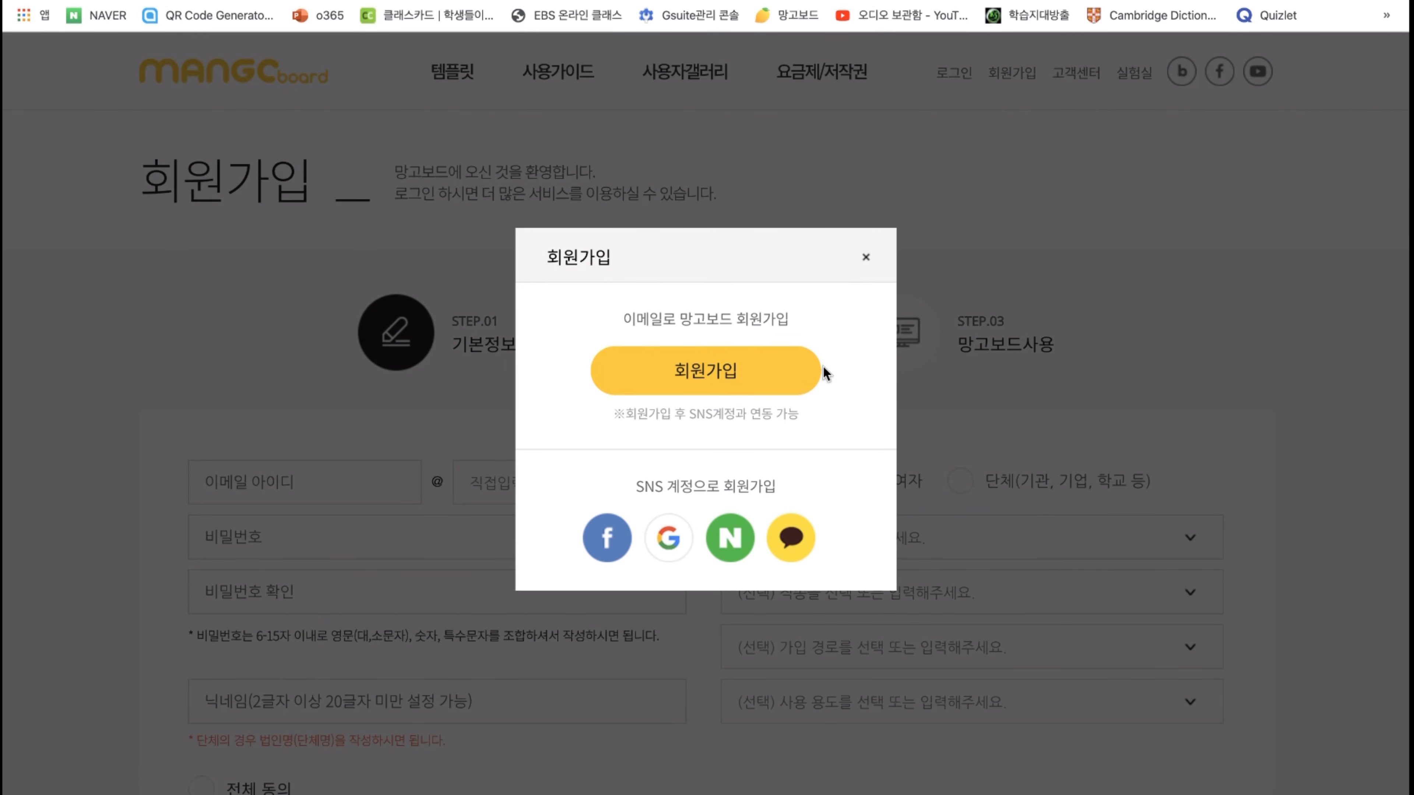
pyautogui.click(869, 259)
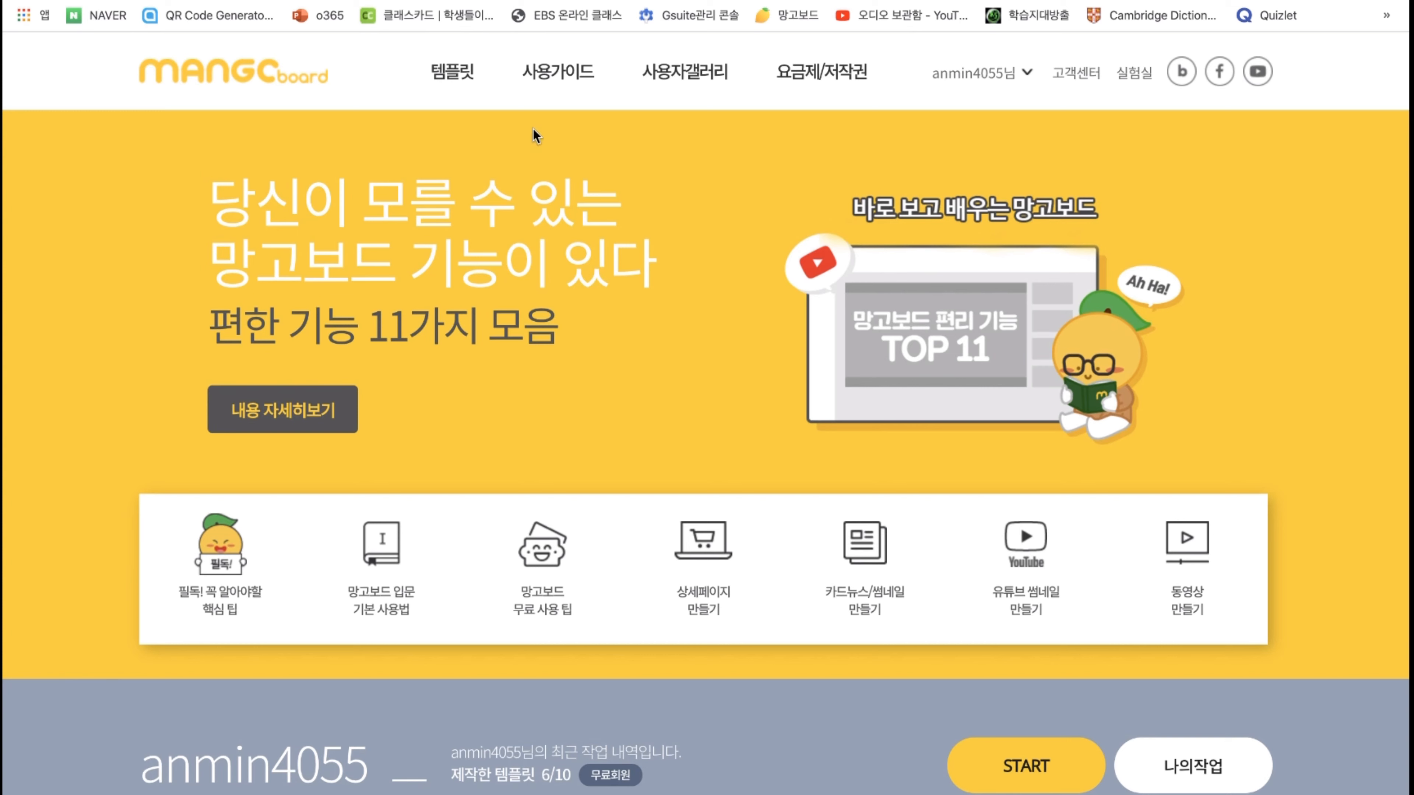
# - Review the features and prices of each subscription plan on the 요금제 page, and return to the home page
pyautogui.click(816, 78)
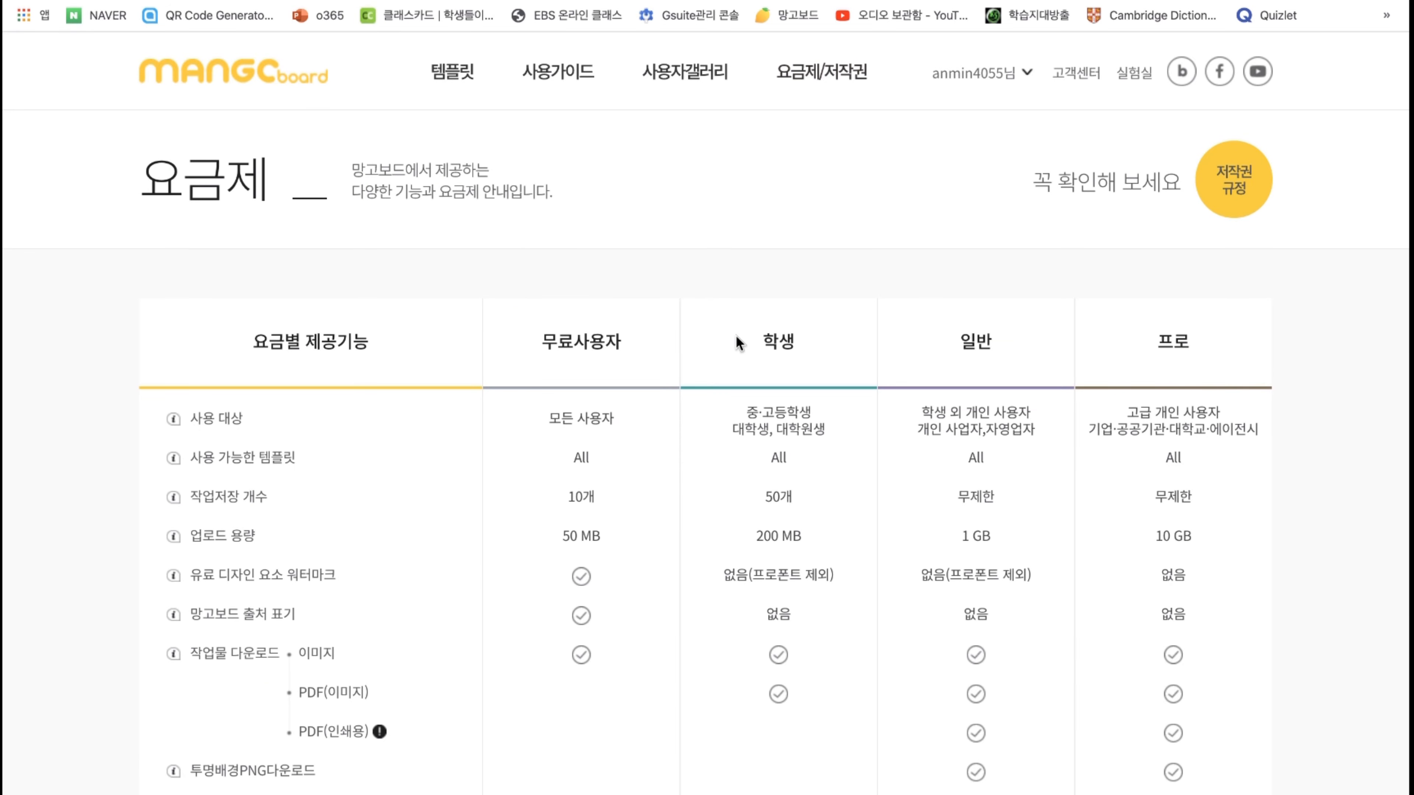
pyautogui.scroll(-5, 631, 505)
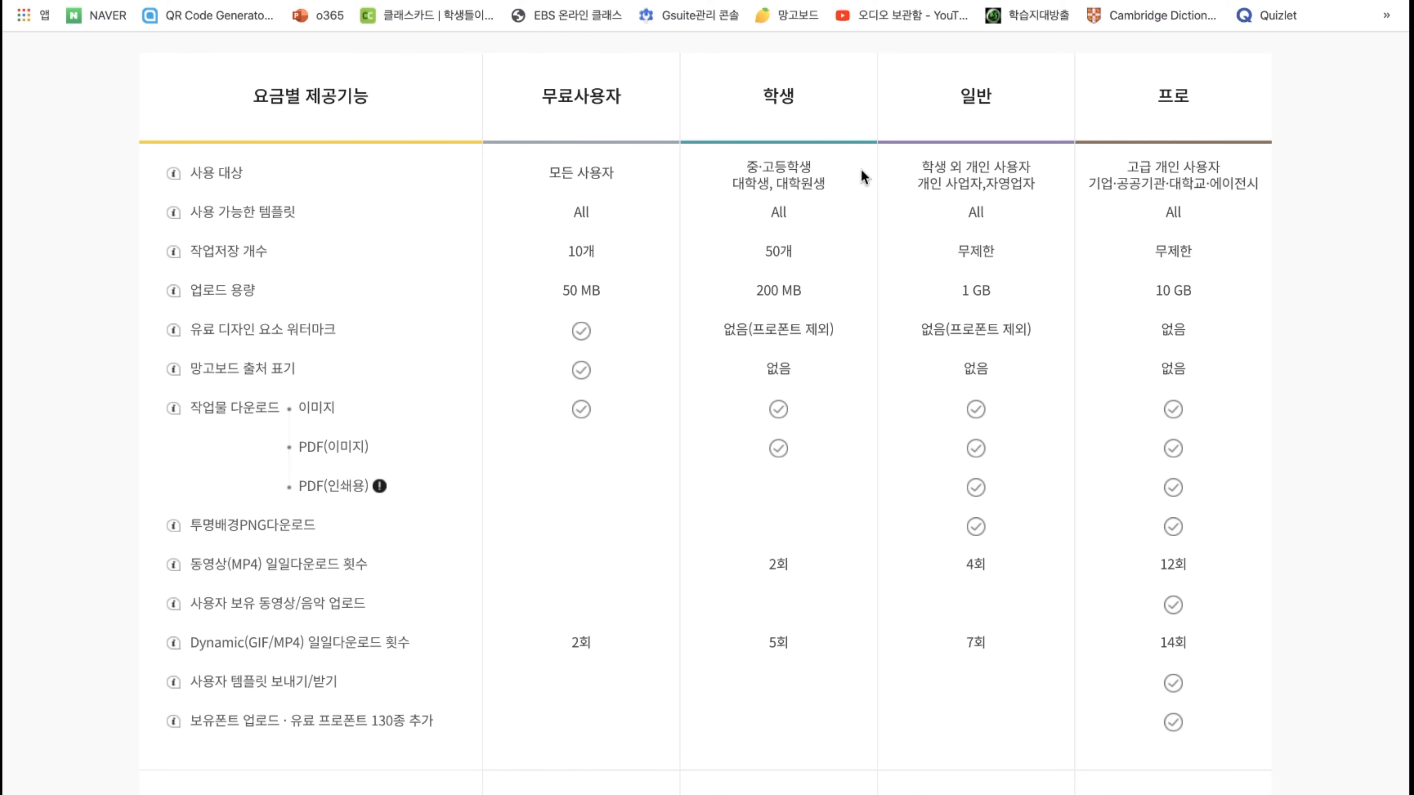
pyautogui.scroll(-5, 1115, 435)
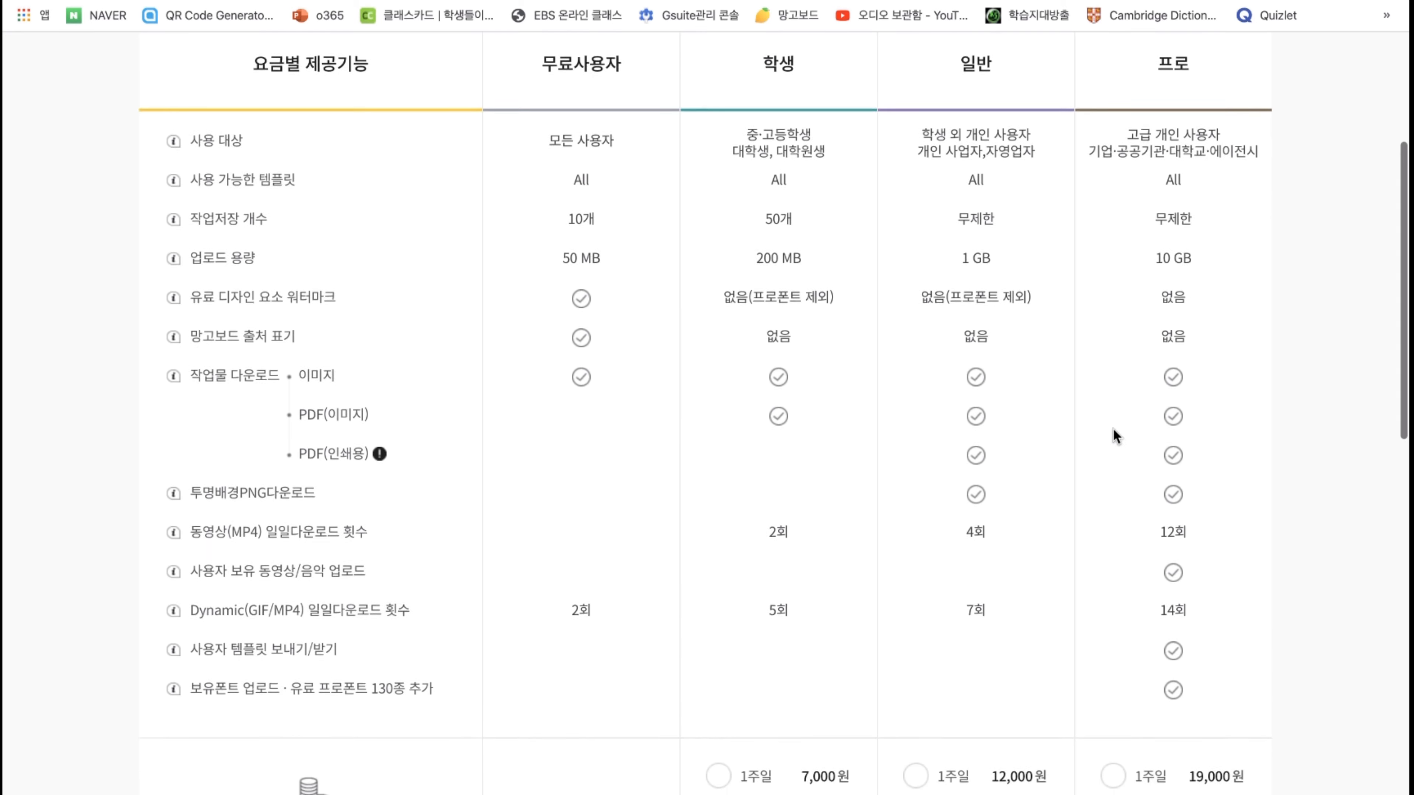
pyautogui.scroll(-2, 1114, 434)
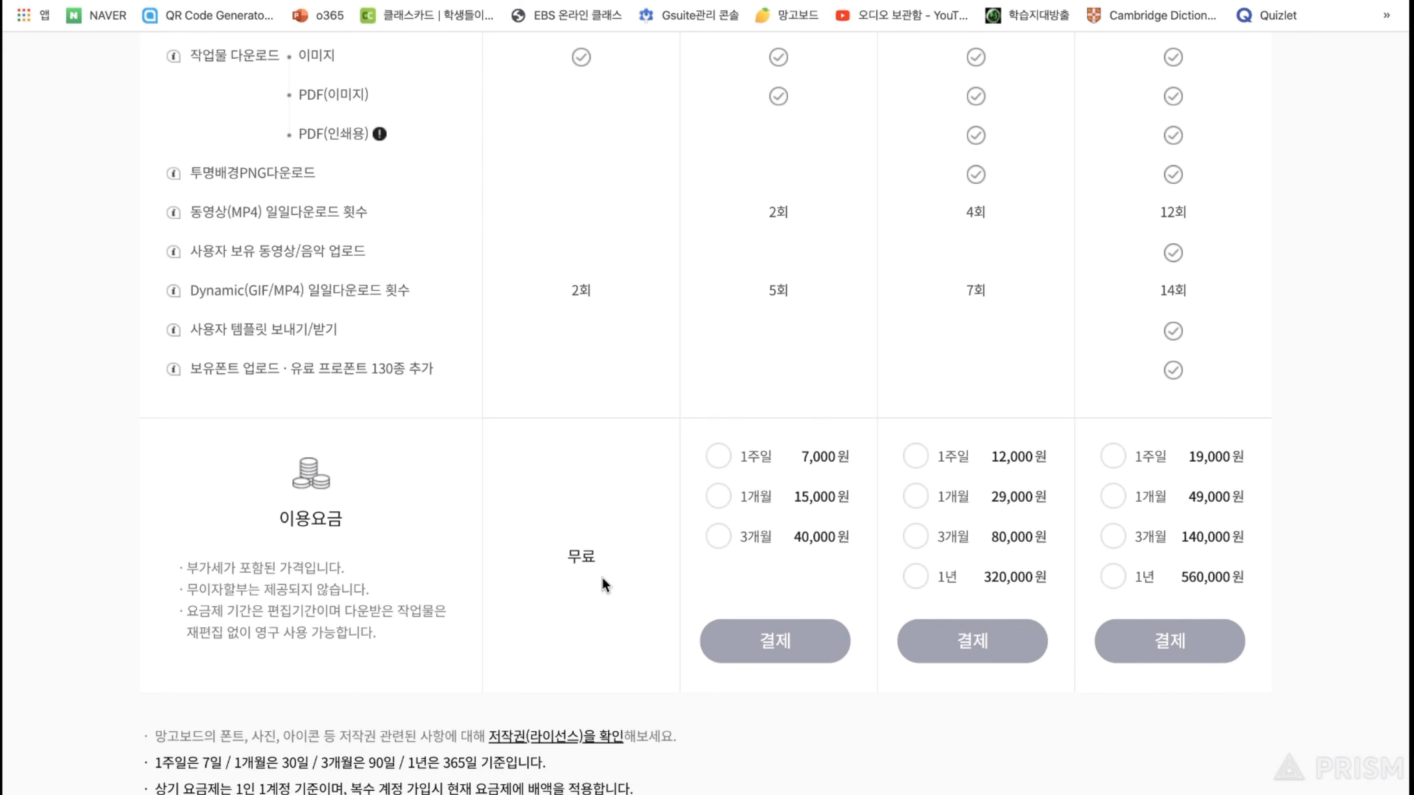
pyautogui.scroll(10, 601, 577)
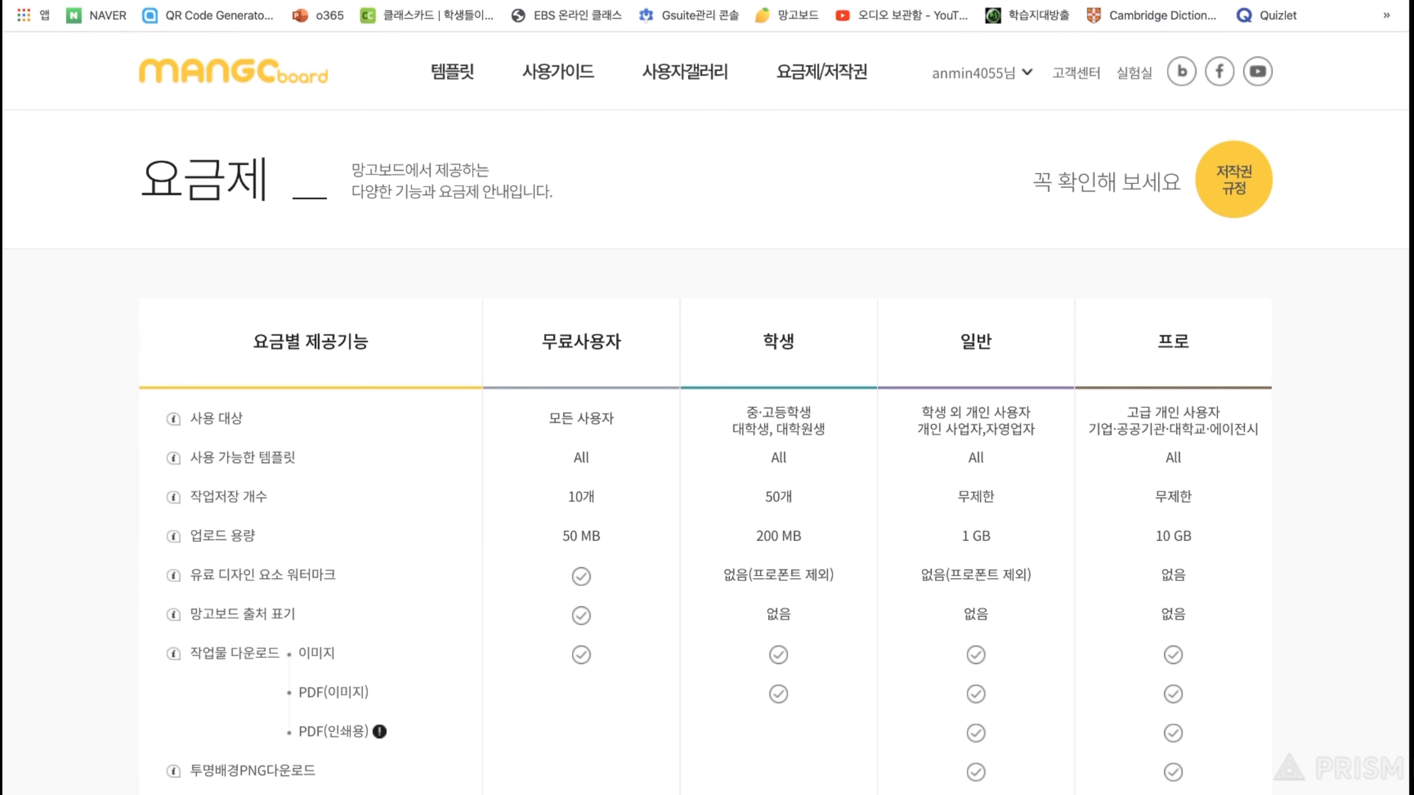
pyautogui.click(222, 81)
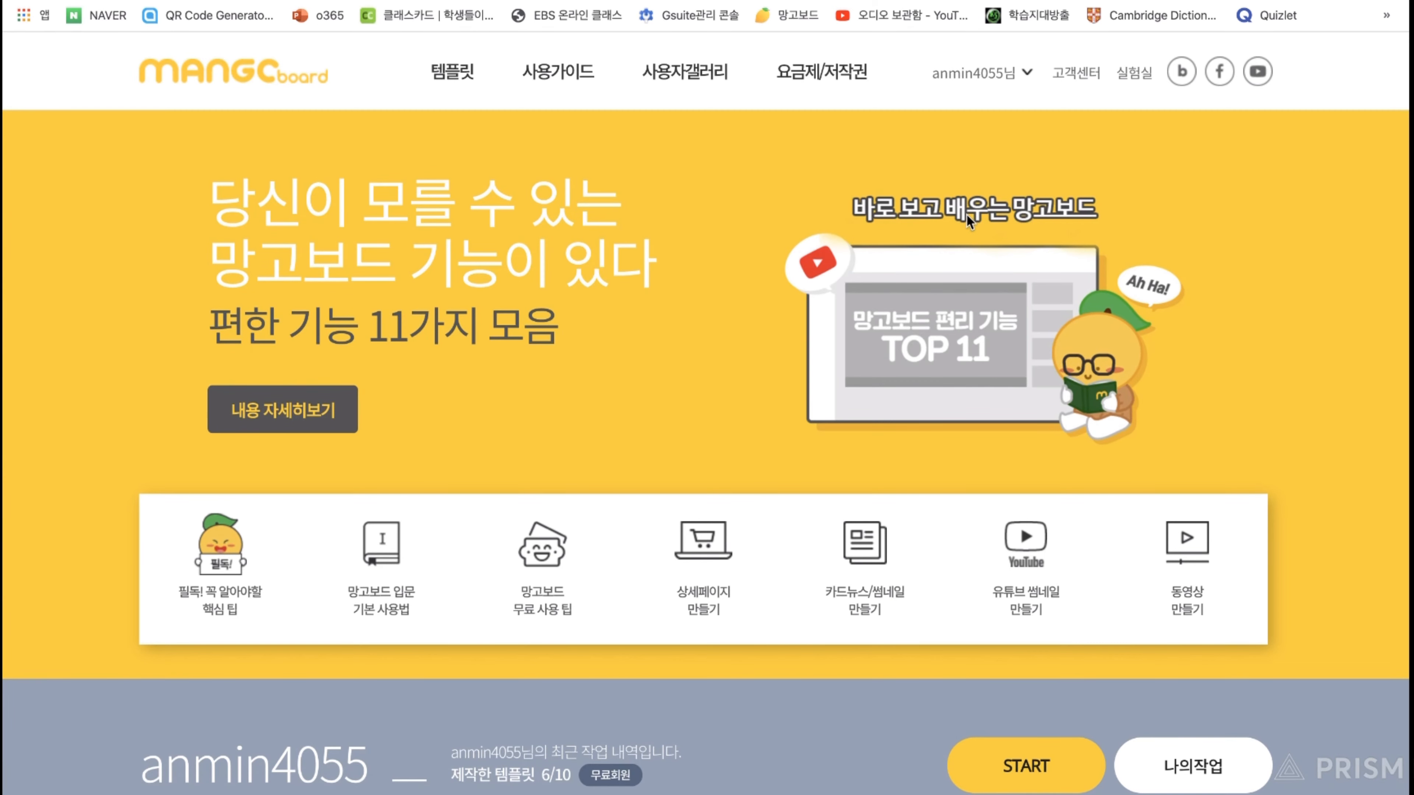
# - Open the template gallery (템플릿) and browse the designs listed for all uses
pyautogui.click(451, 78)
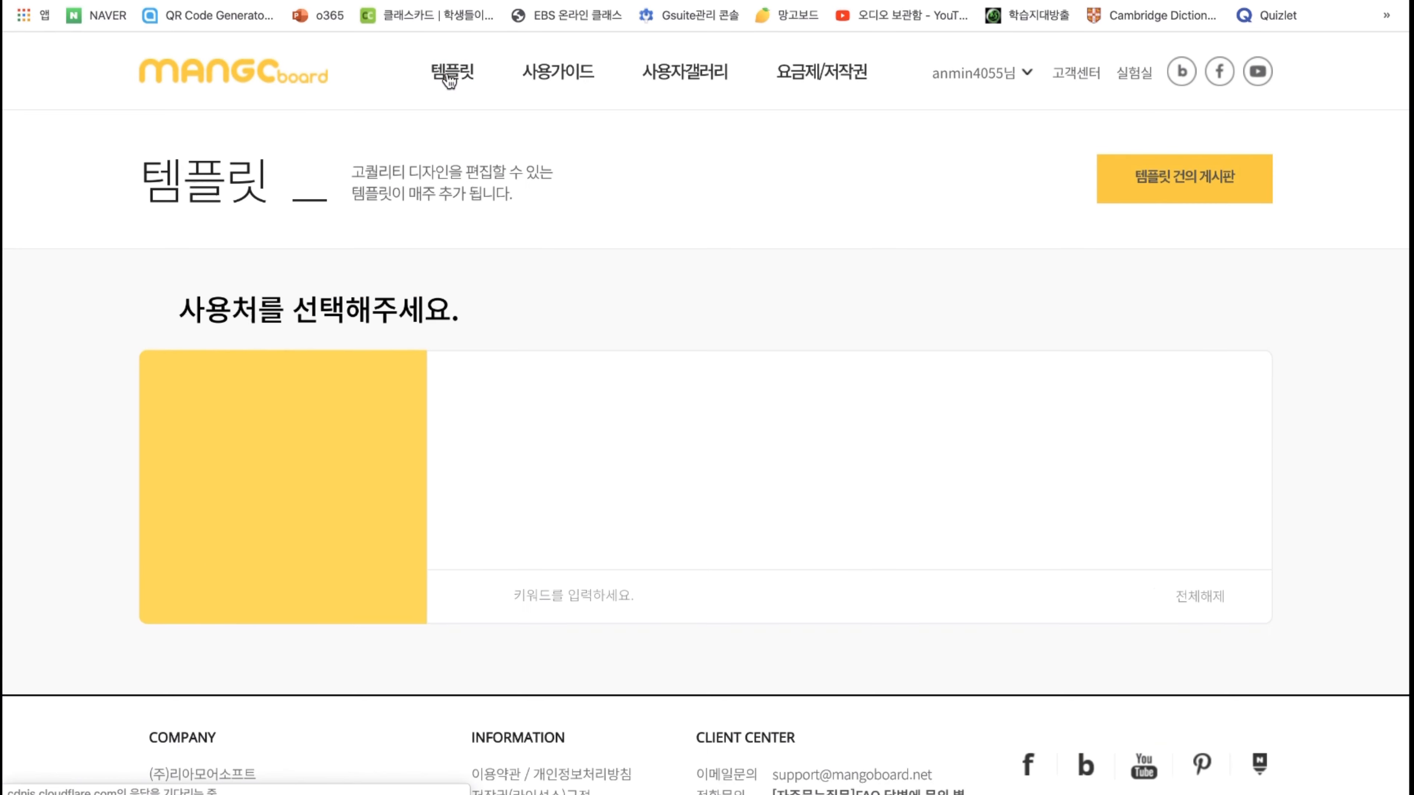
pyautogui.scroll(-3, 545, 317)
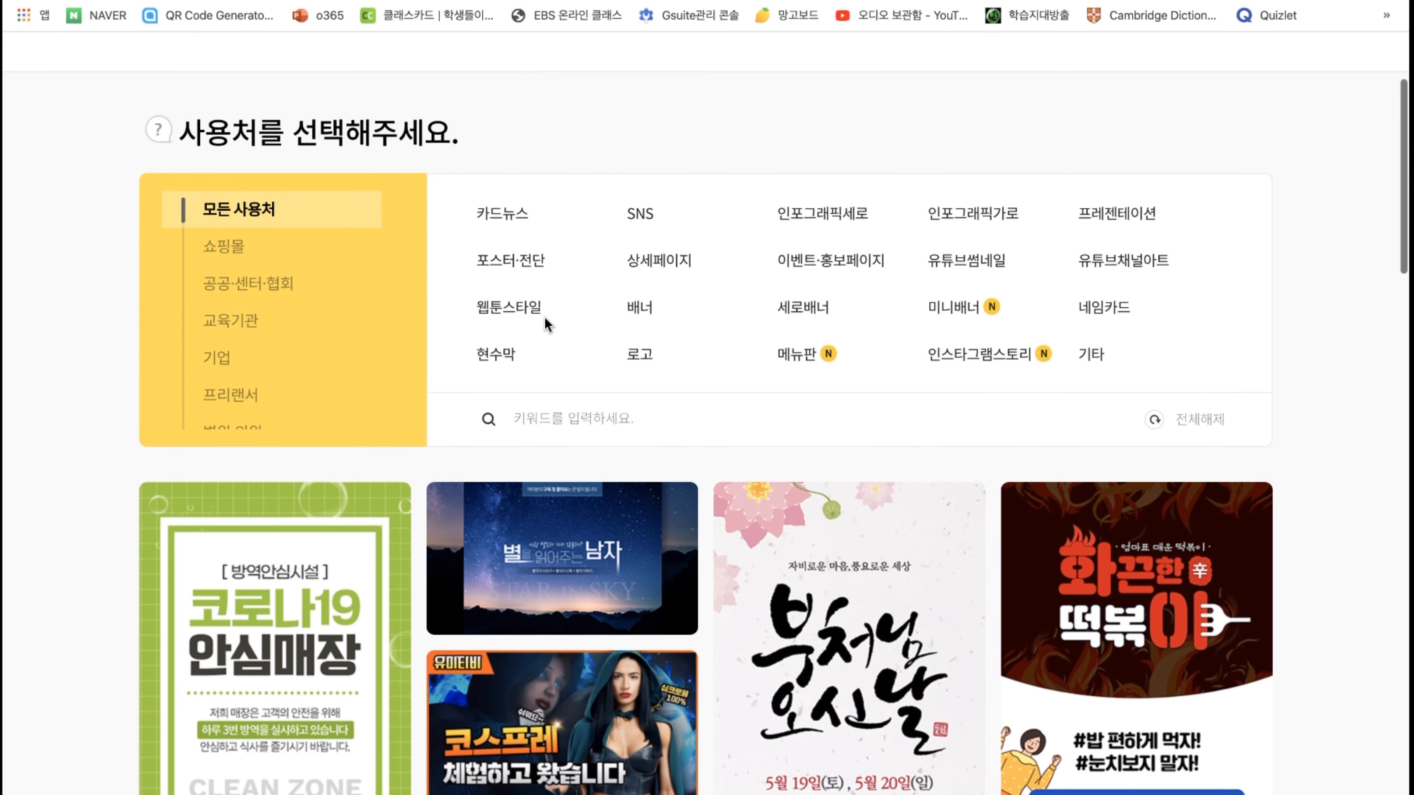
pyautogui.scroll(-8, 545, 317)
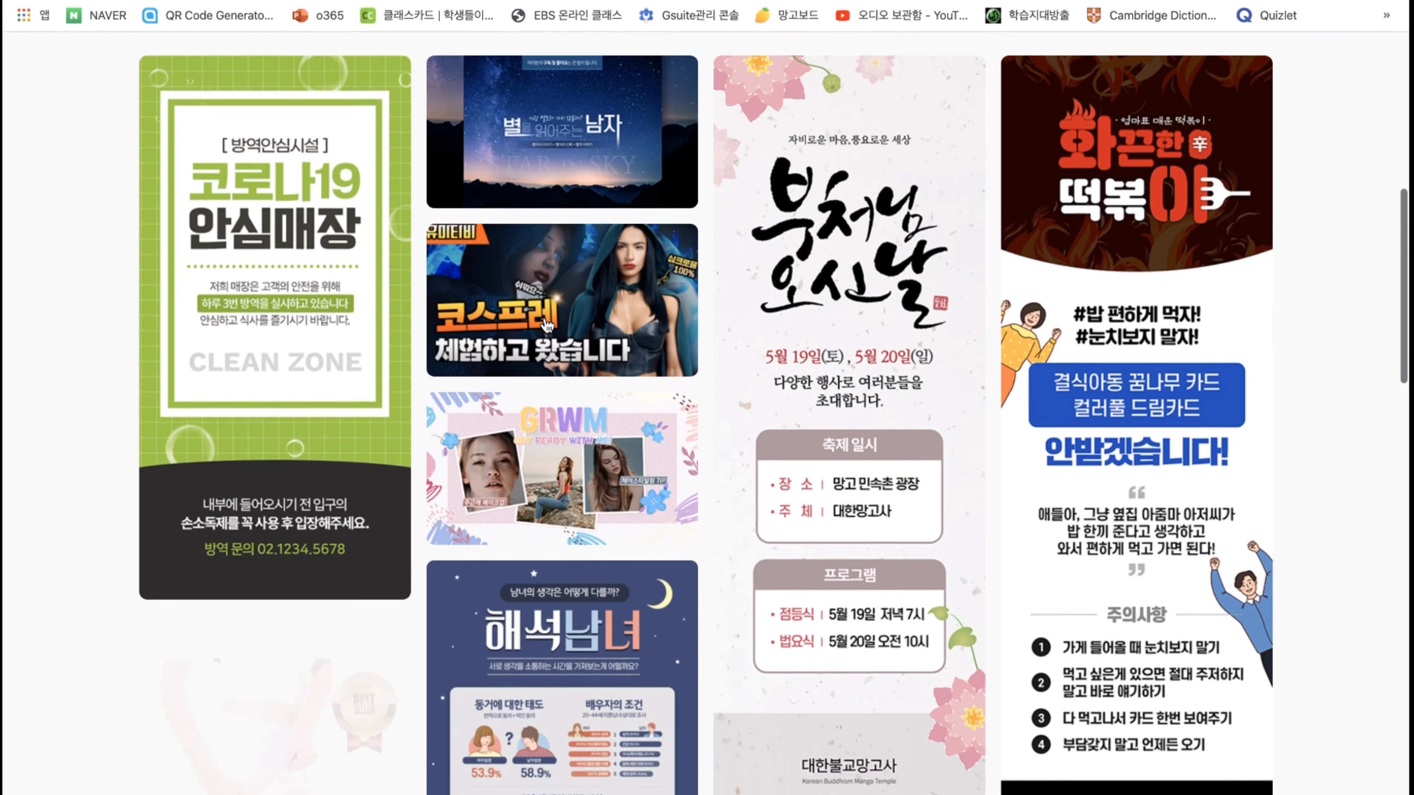
pyautogui.scroll(-13, 547, 326)
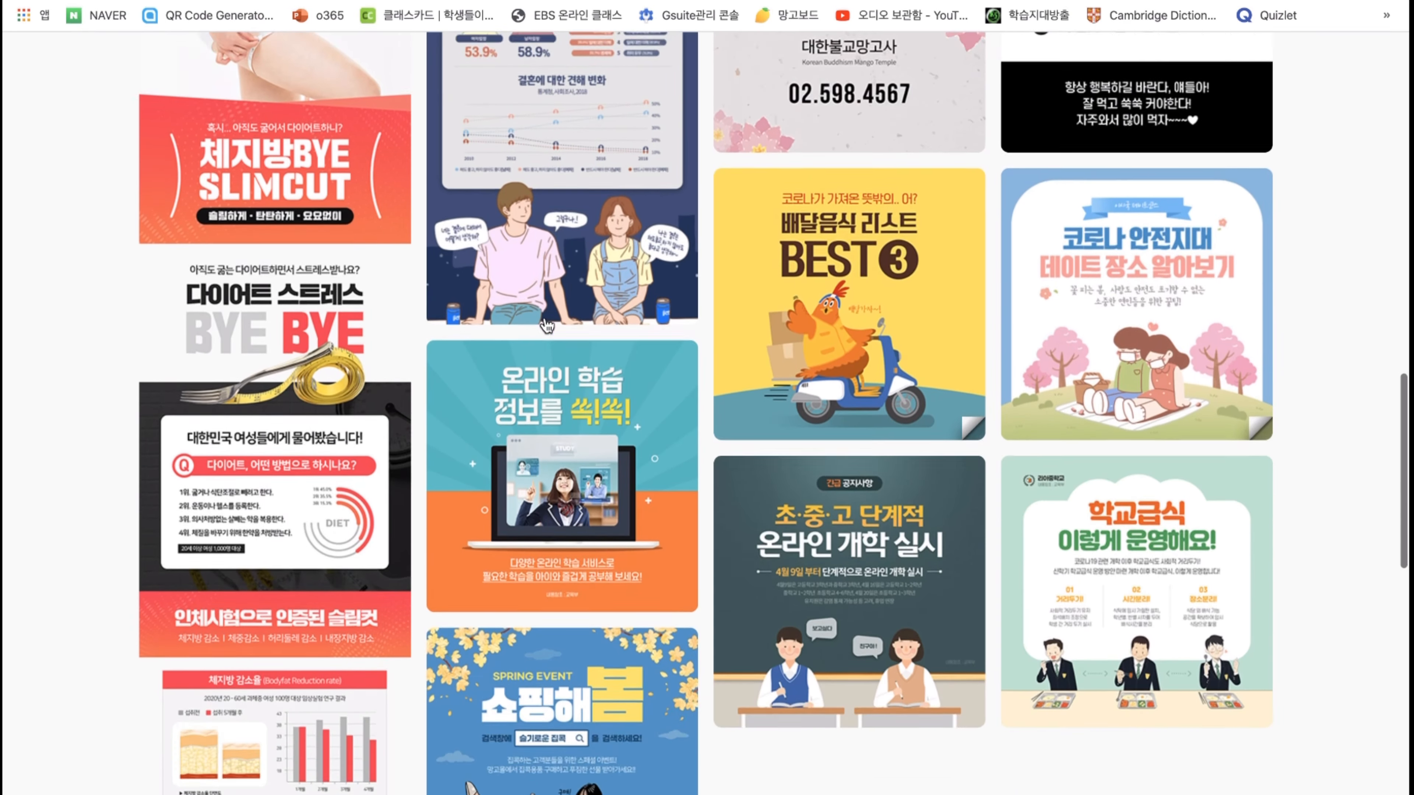
pyautogui.scroll(-7, 547, 326)
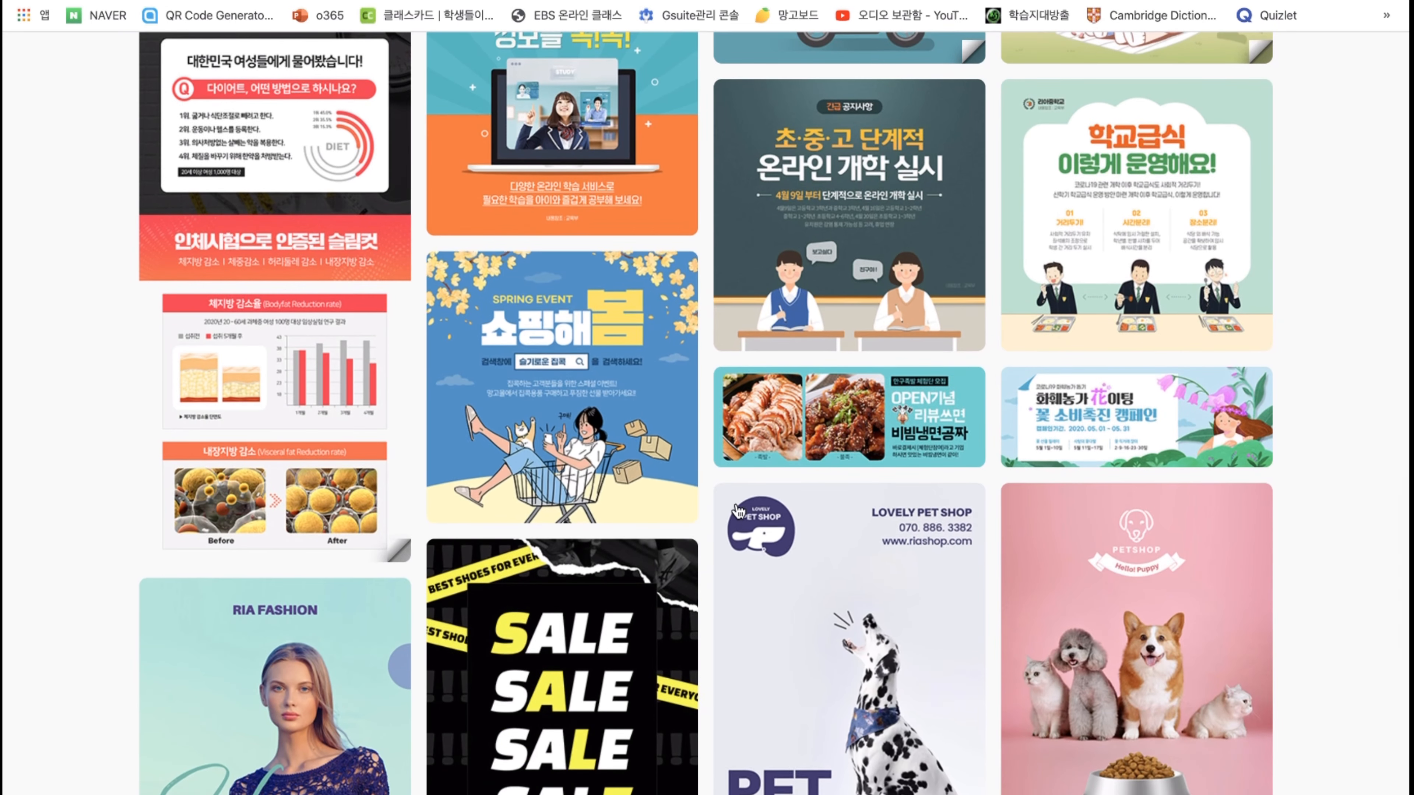
pyautogui.scroll(-10, 686, 526)
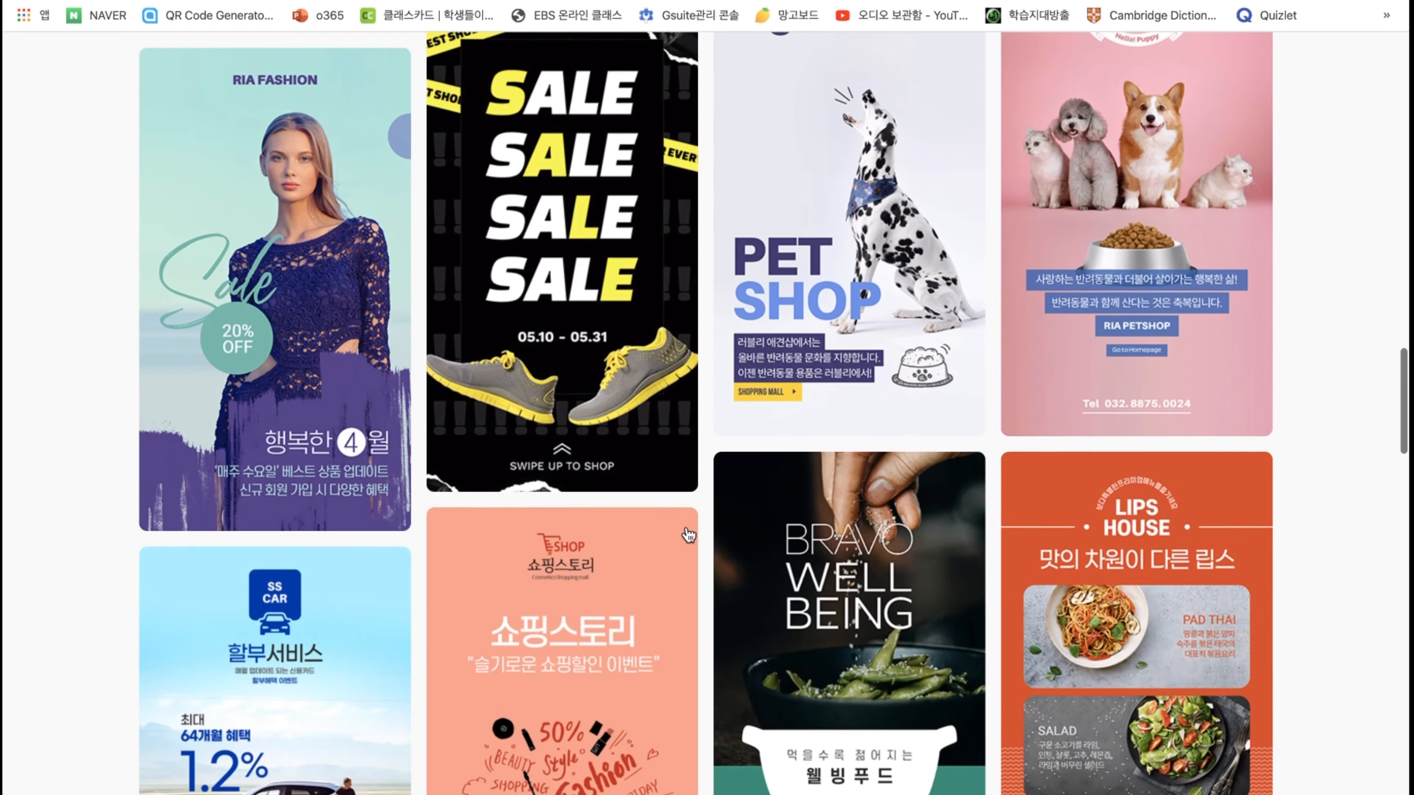
pyautogui.scroll(-15, 688, 534)
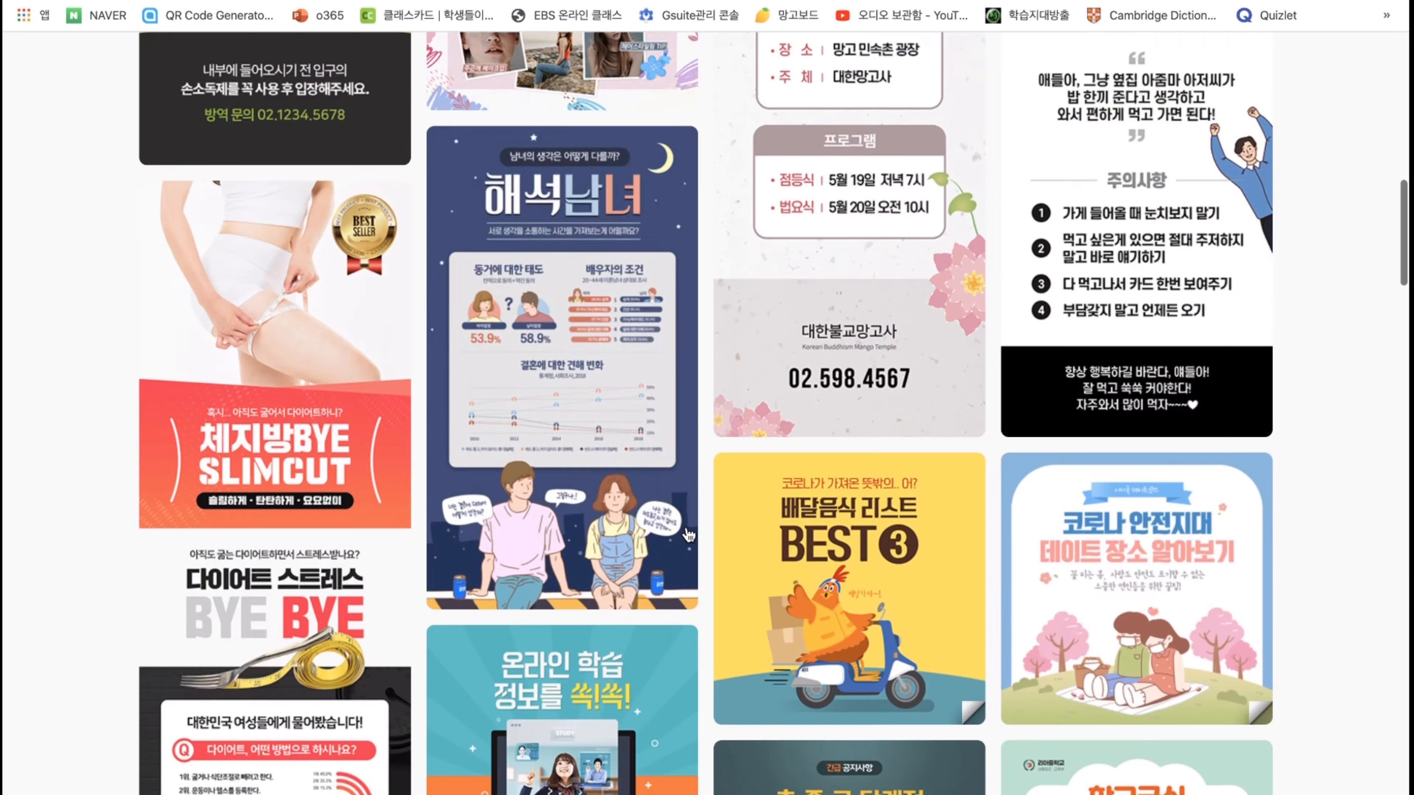
pyautogui.scroll(20, 690, 535)
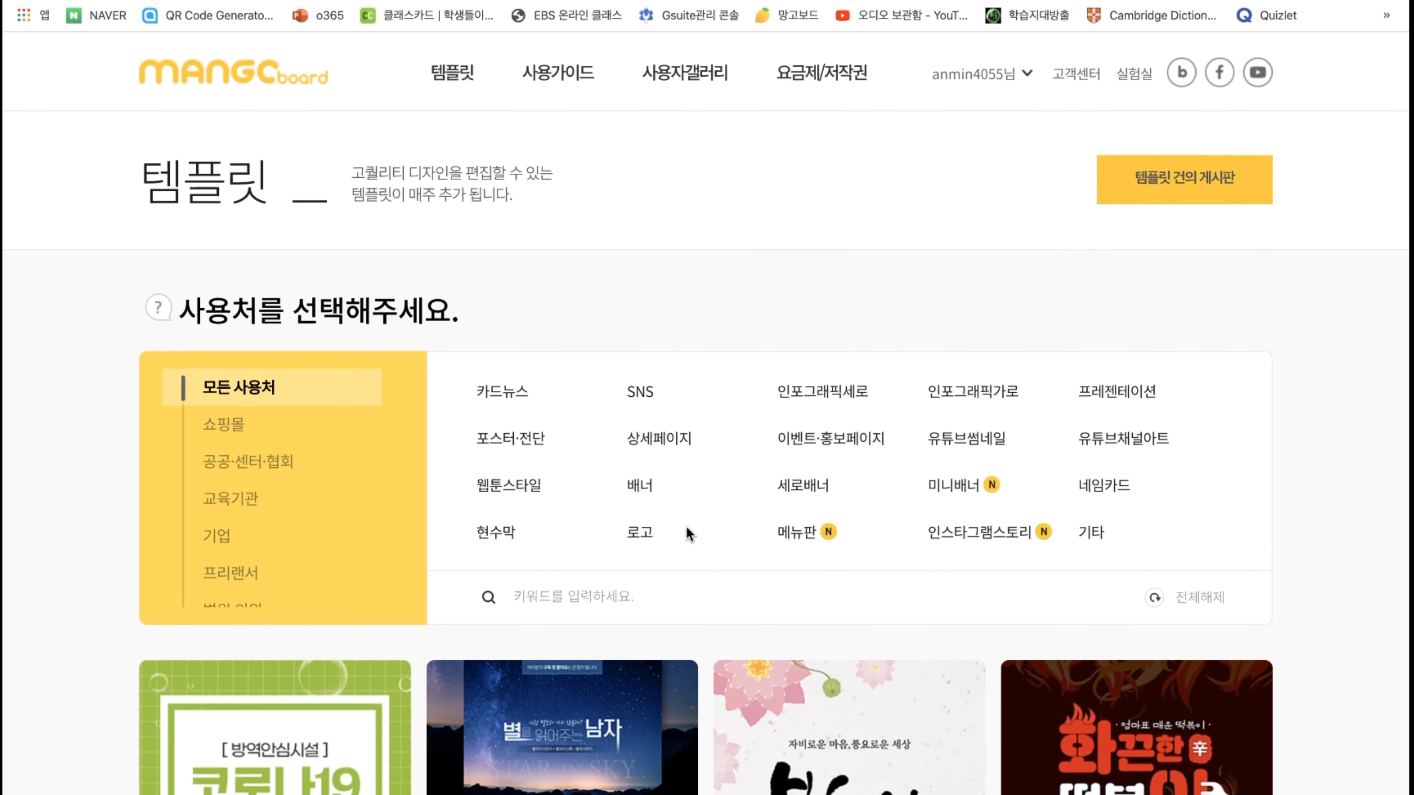
# - Filter the templates by the 여행산업 use category and look through the matching designs
pyautogui.scroll(-3, 253, 430)
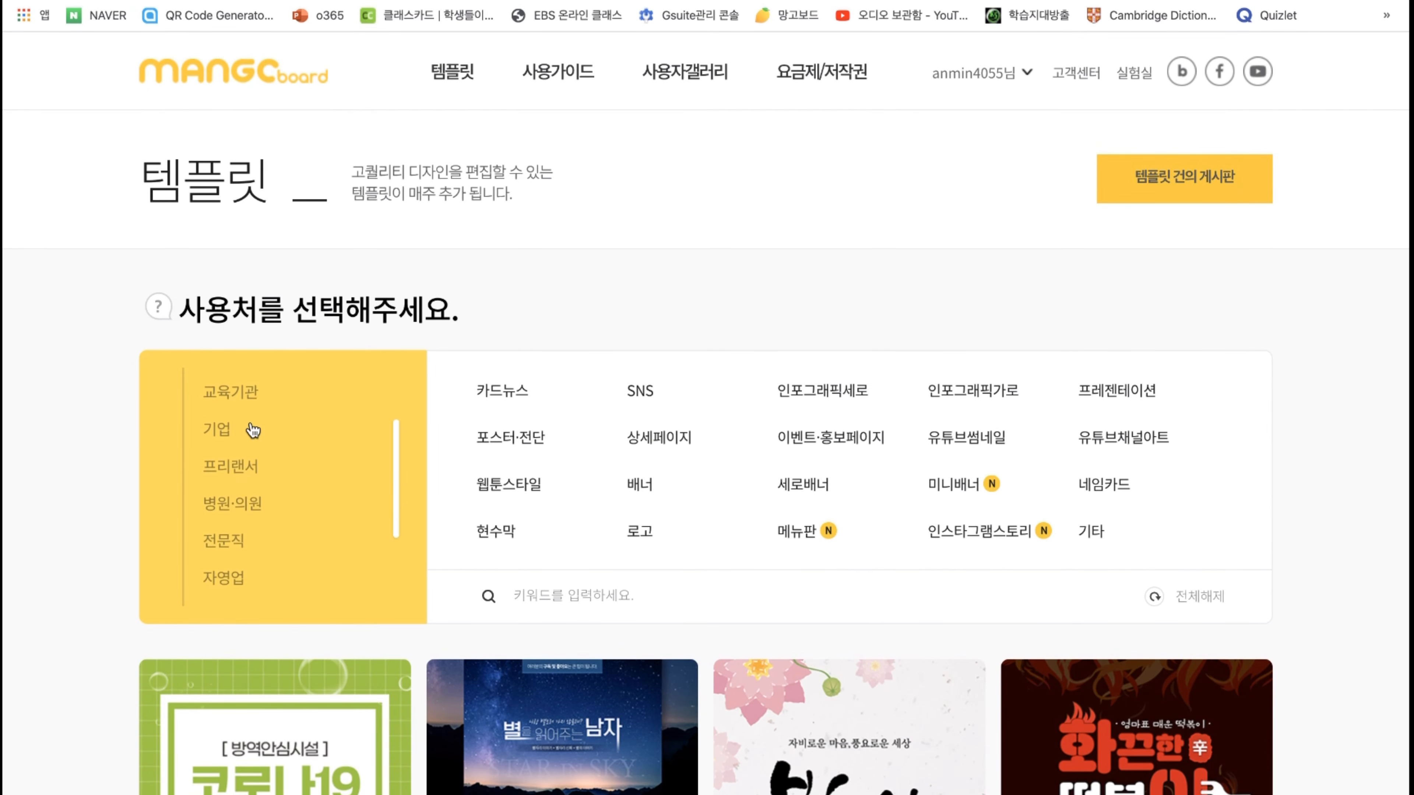
pyautogui.scroll(-2, 254, 430)
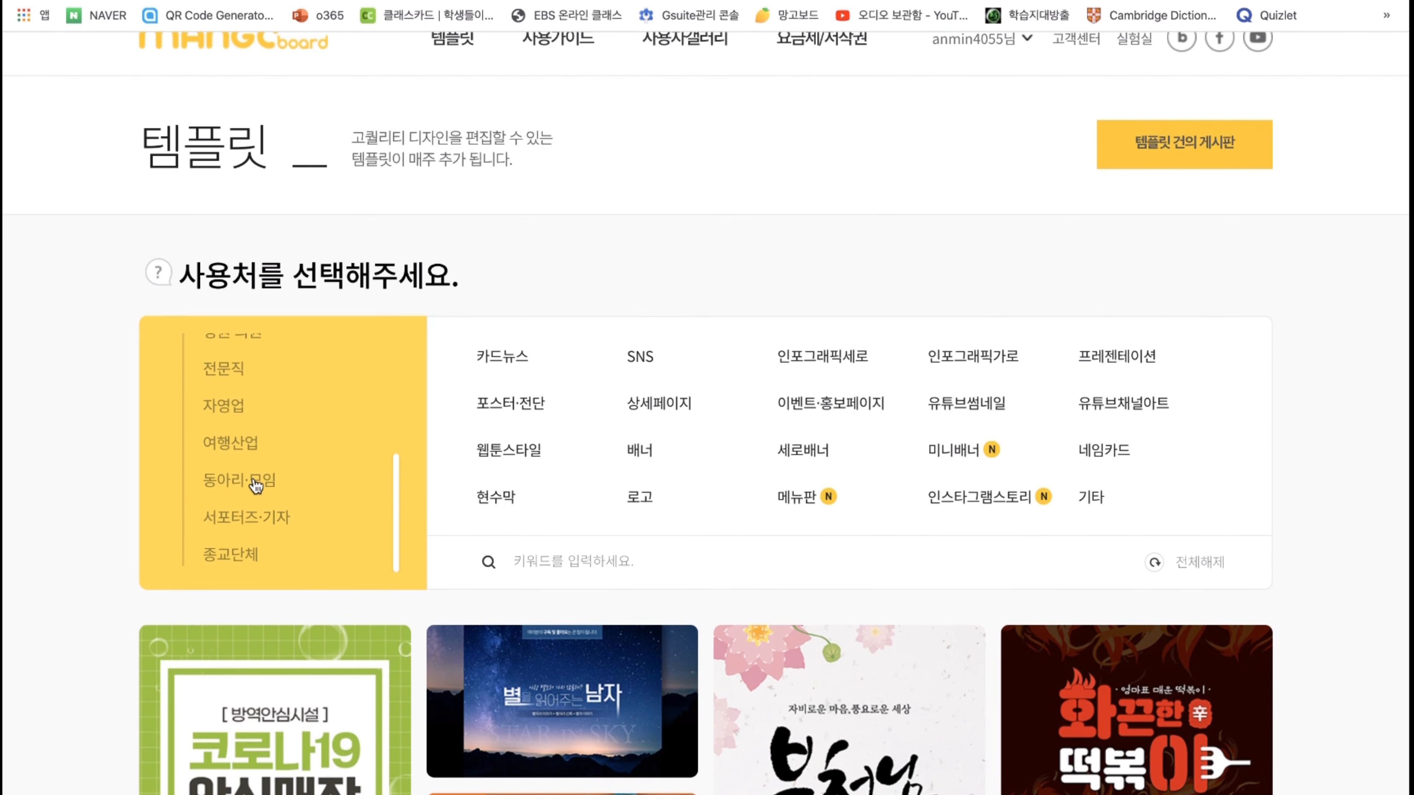
pyautogui.click(255, 458)
pyautogui.scroll(-6, 594, 537)
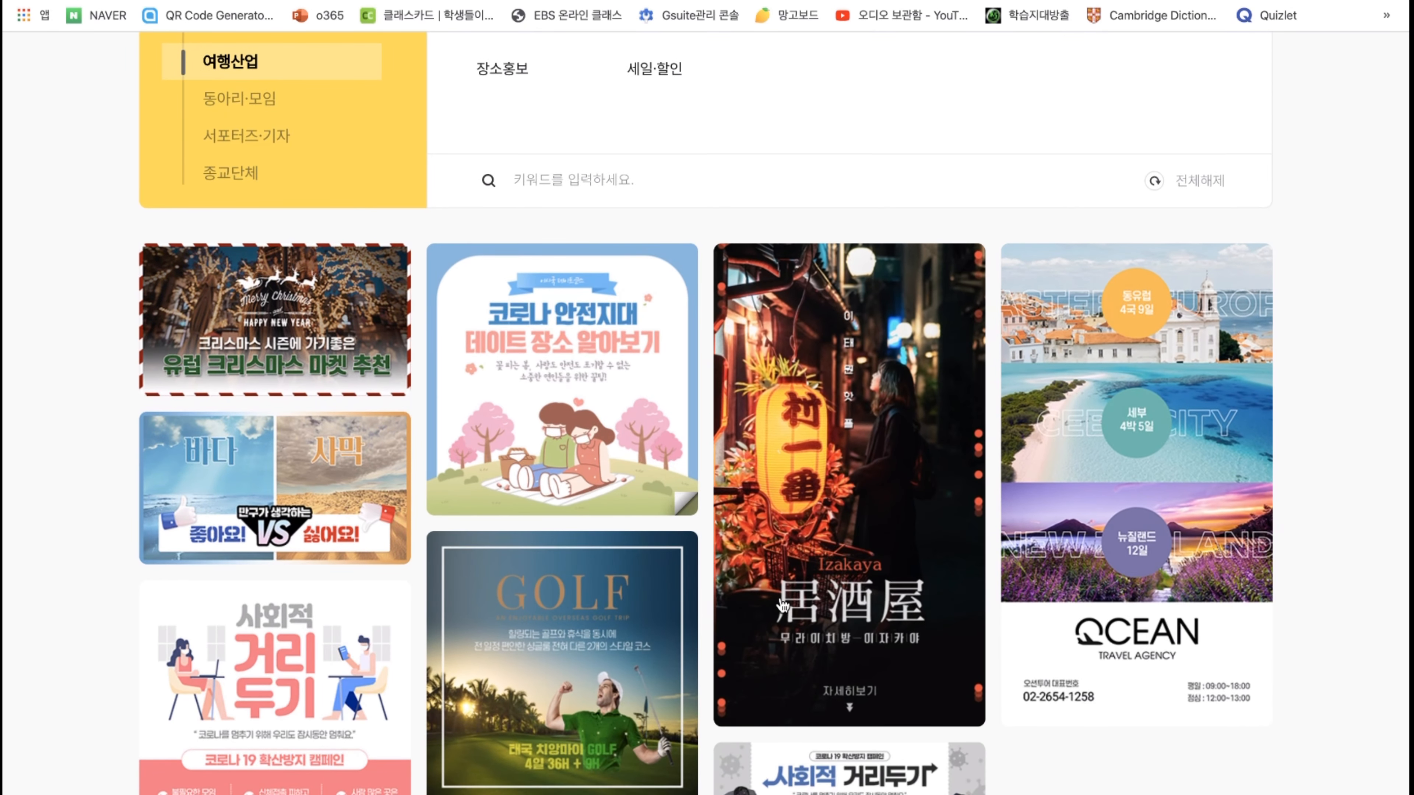
pyautogui.scroll(-3, 782, 604)
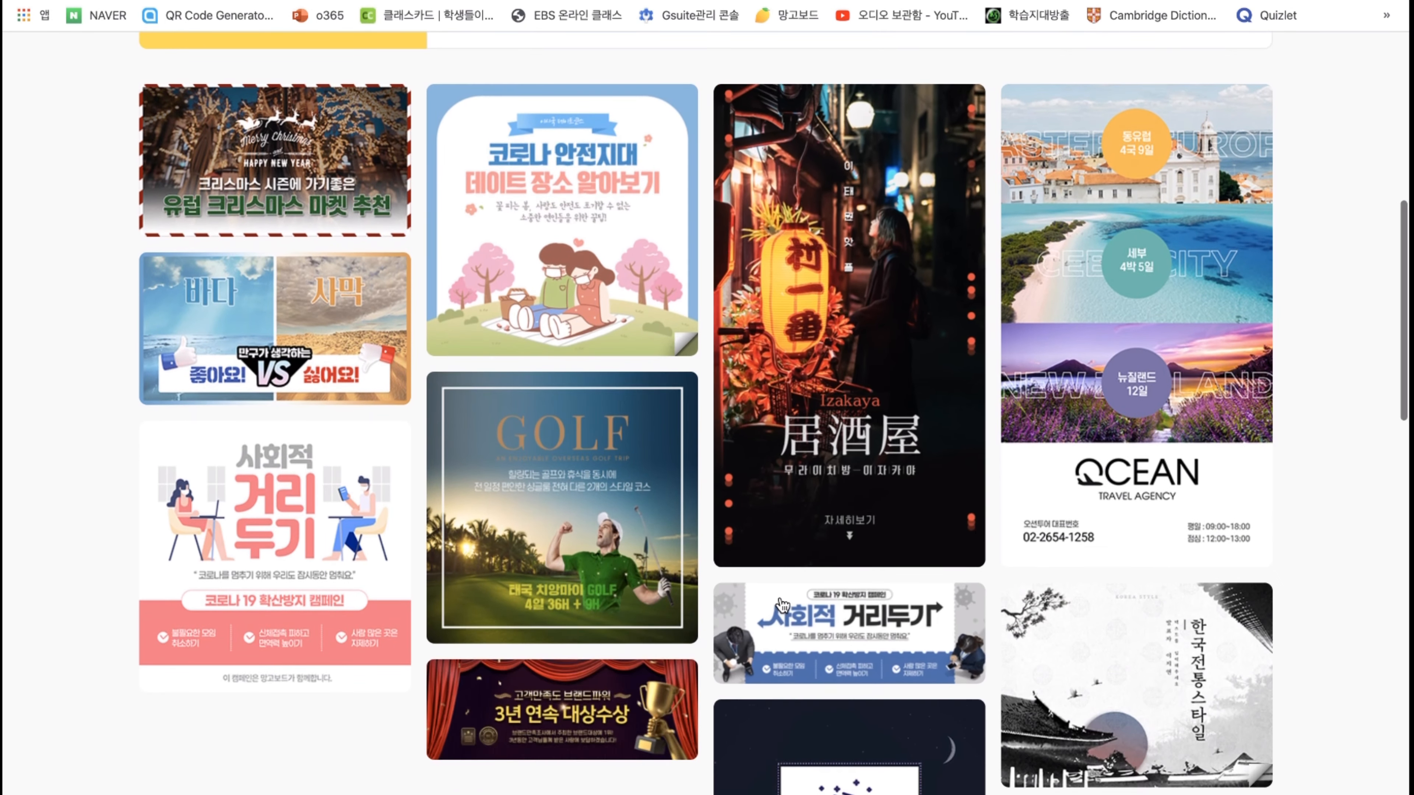
pyautogui.scroll(2, 782, 604)
pyautogui.scroll(-11, 780, 602)
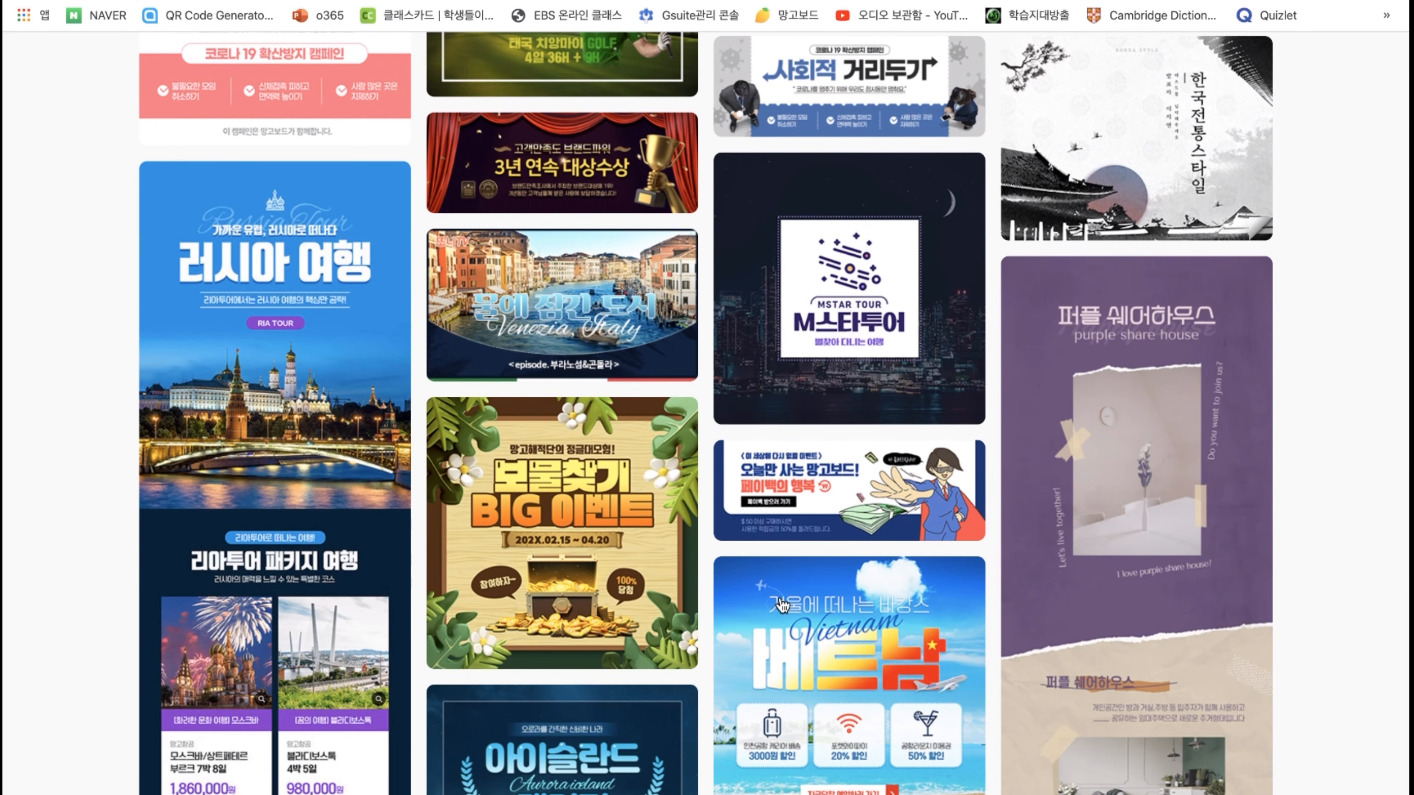
pyautogui.scroll(-3, 781, 603)
pyautogui.scroll(-2, 782, 604)
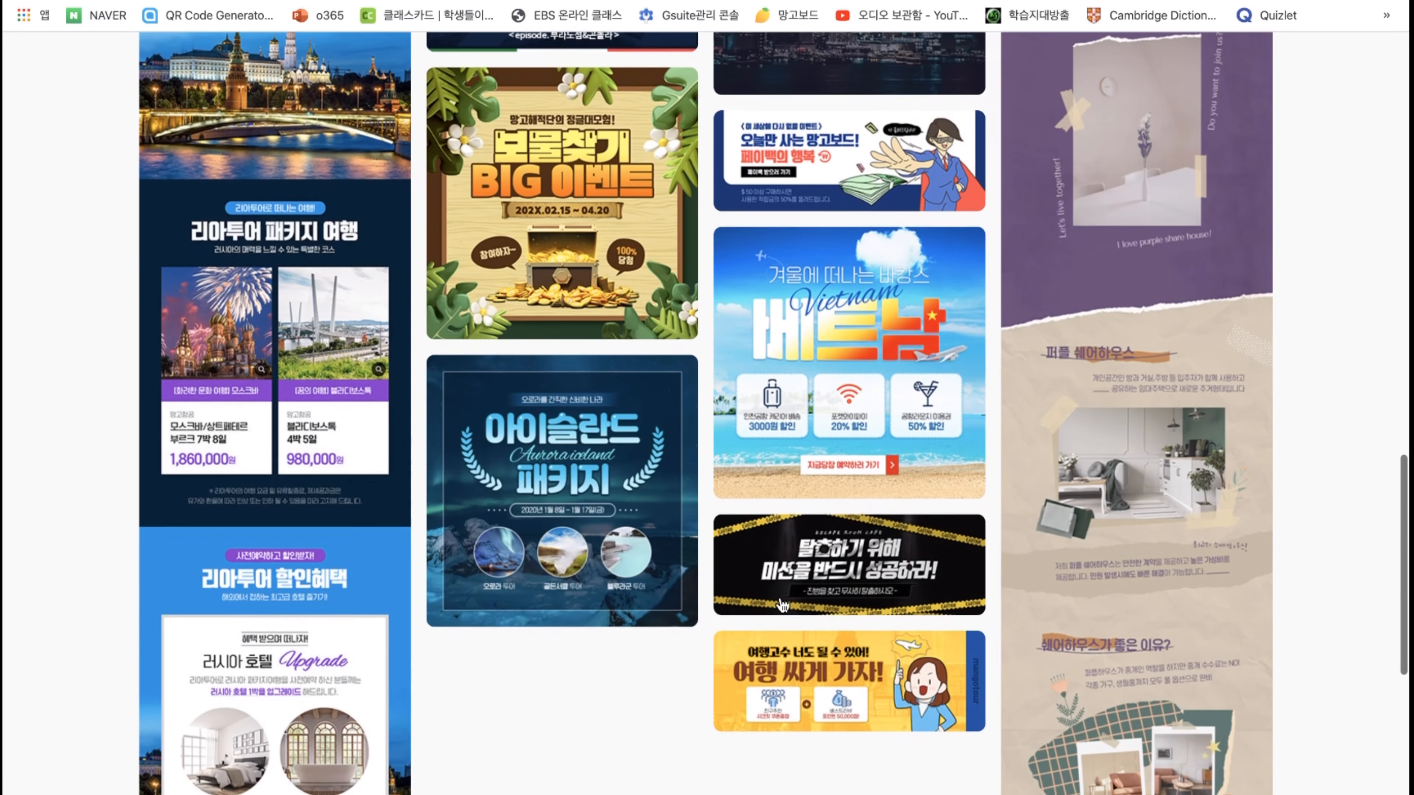
pyautogui.scroll(15, 782, 604)
pyautogui.scroll(2, 782, 604)
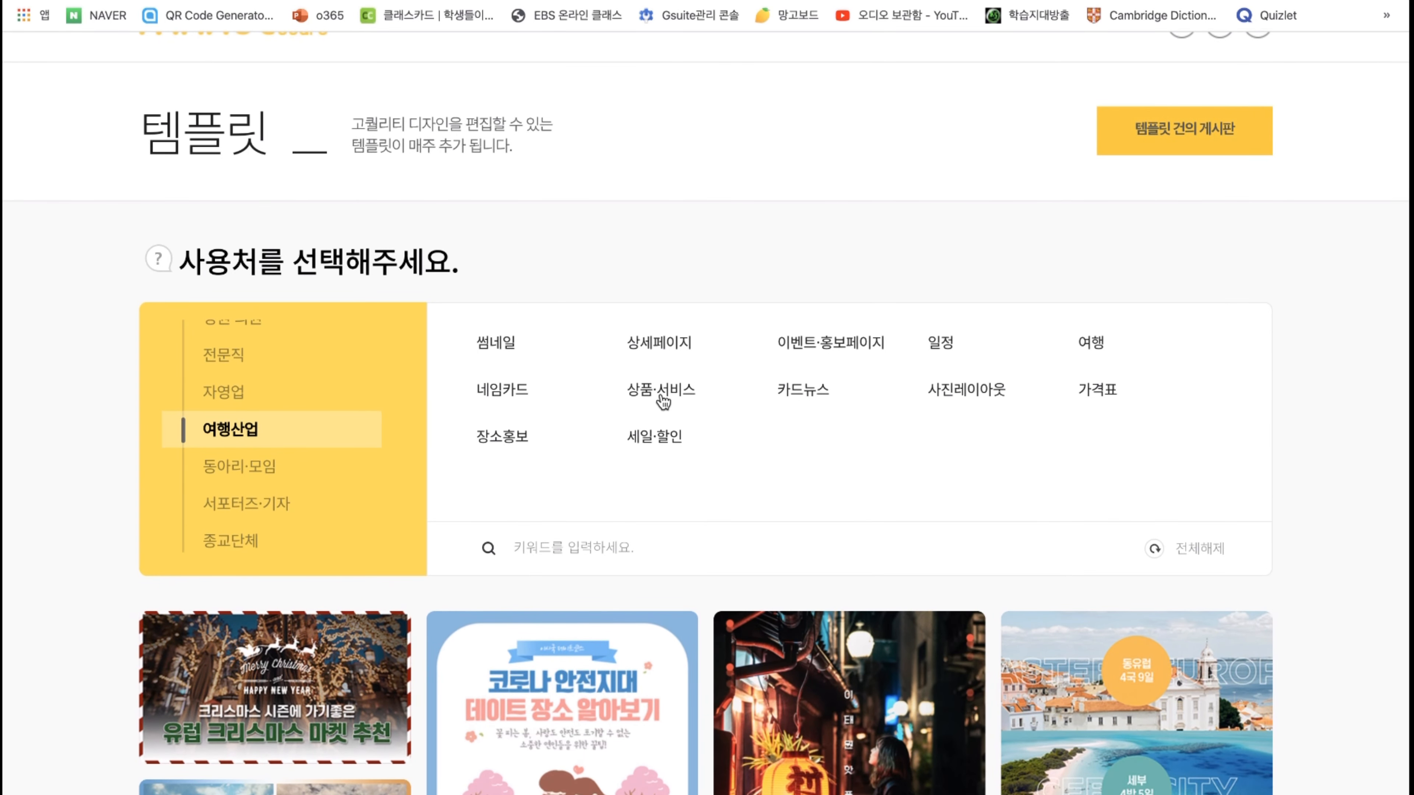
# - Compare the 여행산업 templates under the 썸네일, 상세페이지 and 가격표 design types
pyautogui.click(505, 349)
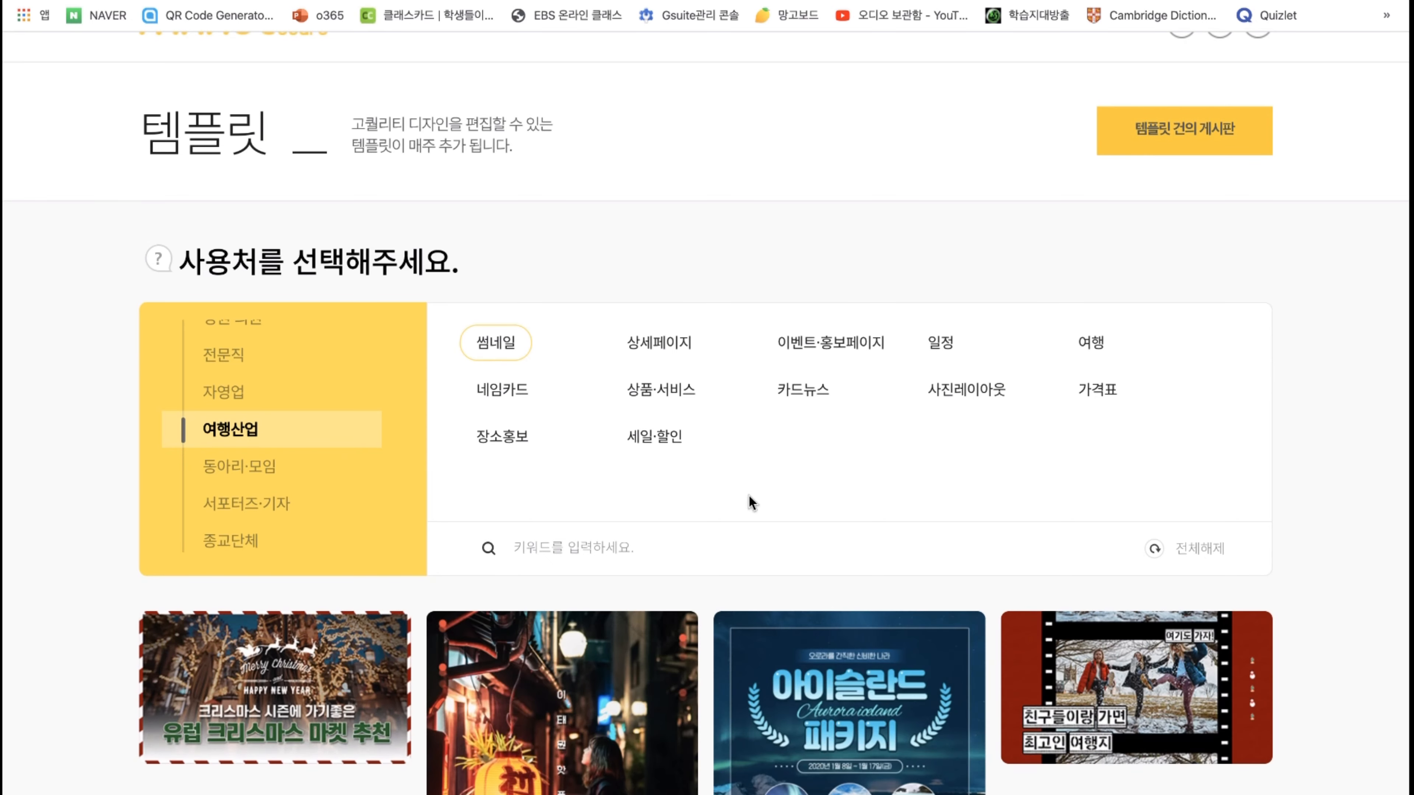
pyautogui.scroll(-4, 749, 498)
pyautogui.scroll(-4, 752, 504)
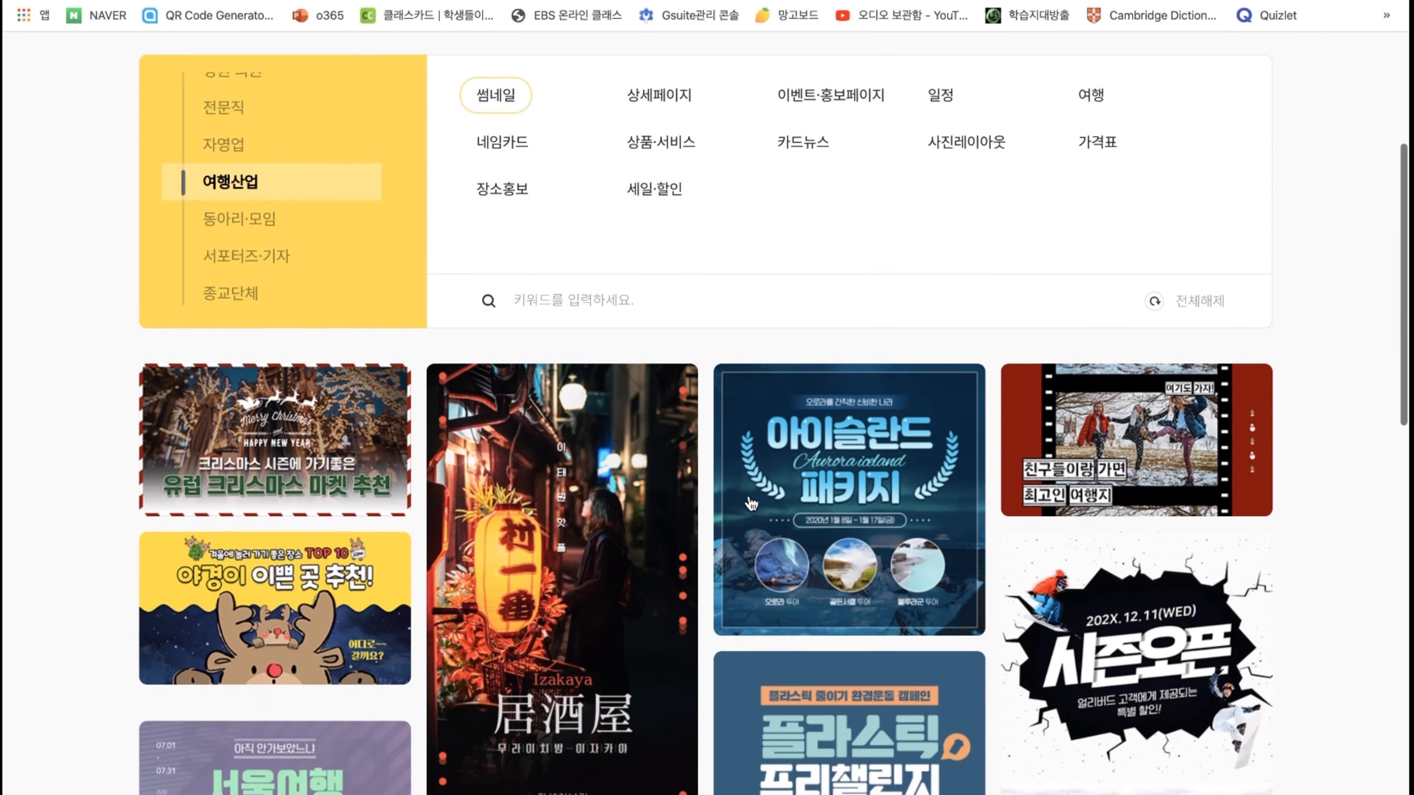
pyautogui.scroll(4, 752, 505)
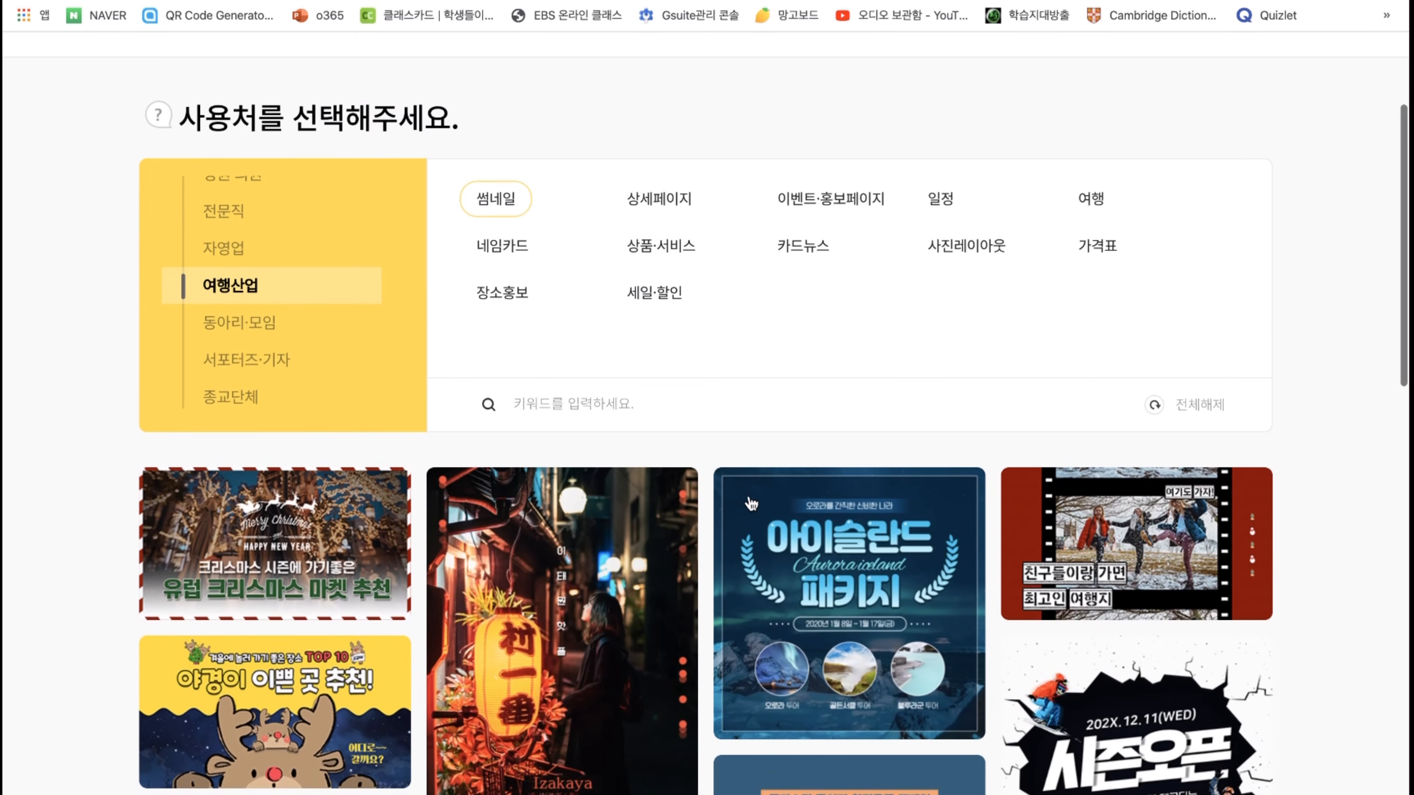
pyautogui.click(690, 206)
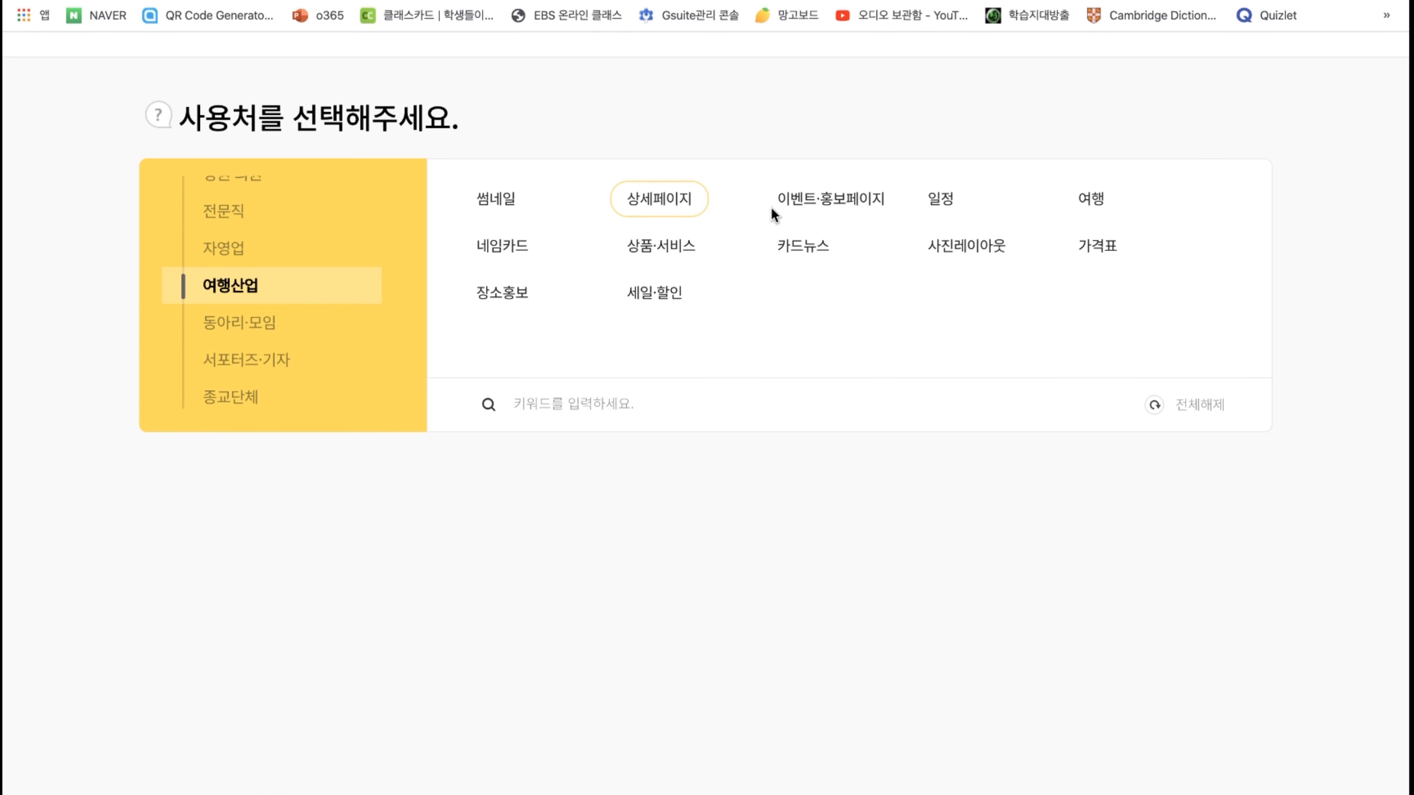
pyautogui.click(1096, 248)
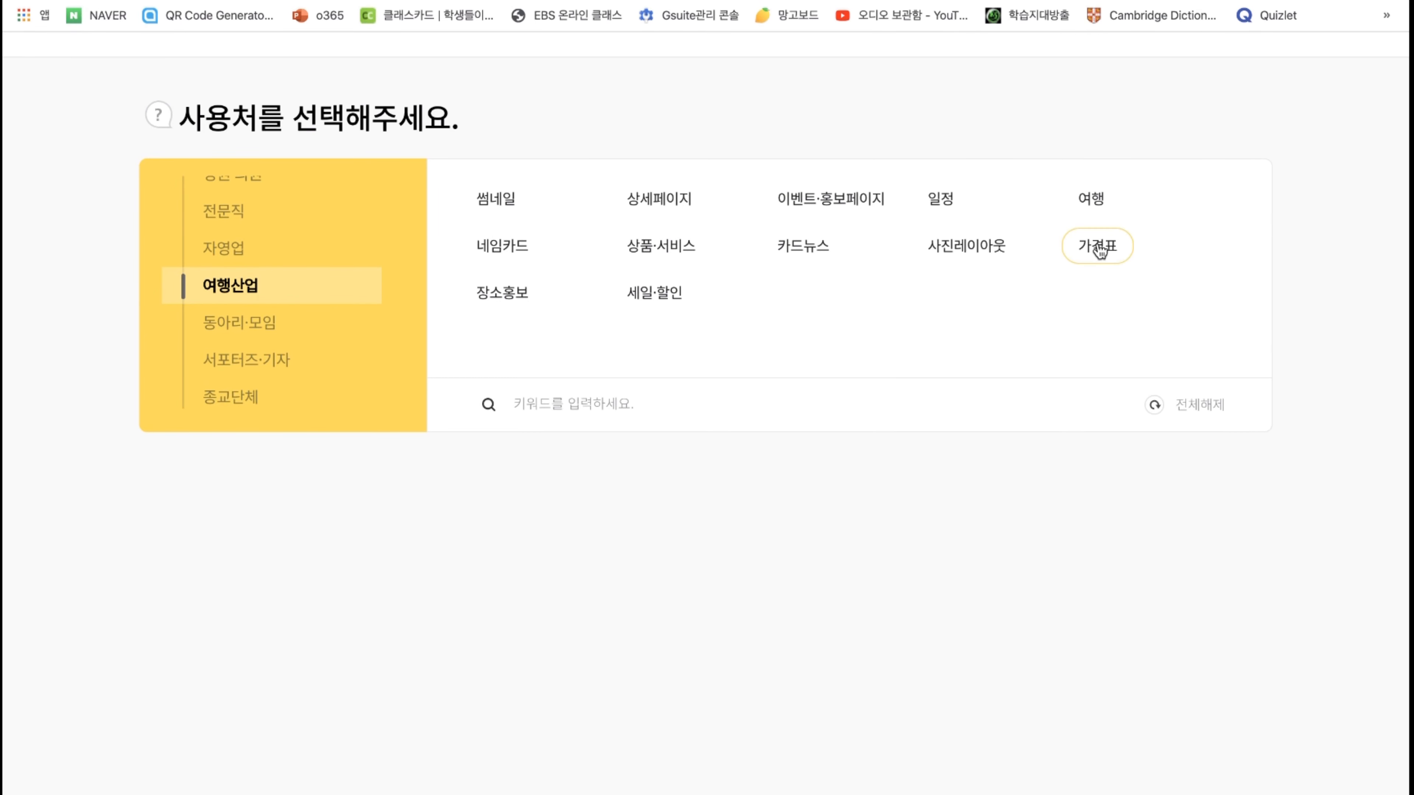
# - Filter the templates by the 교육기관 use category and the 네임카드 type, and look through the name card designs
pyautogui.scroll(6, 303, 306)
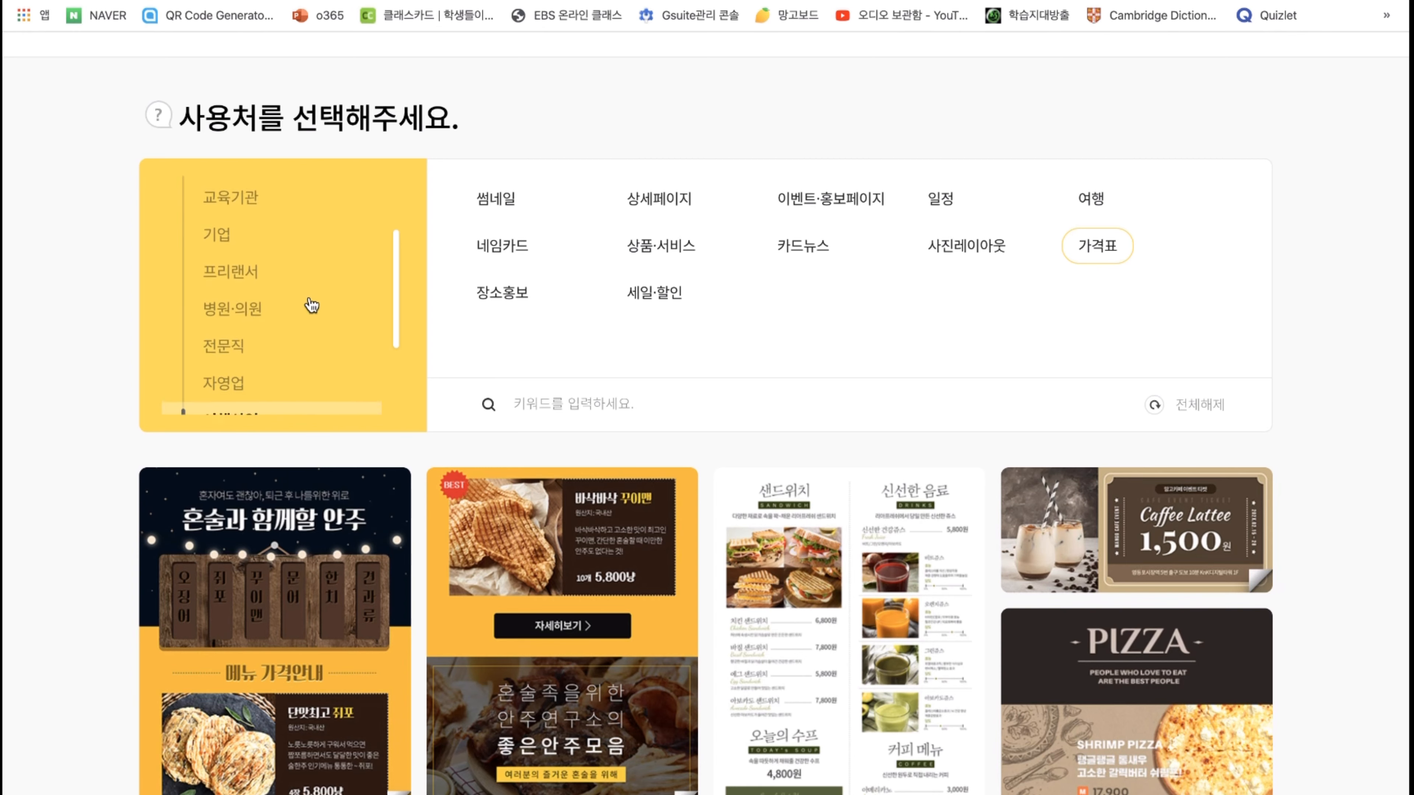
pyautogui.click(244, 292)
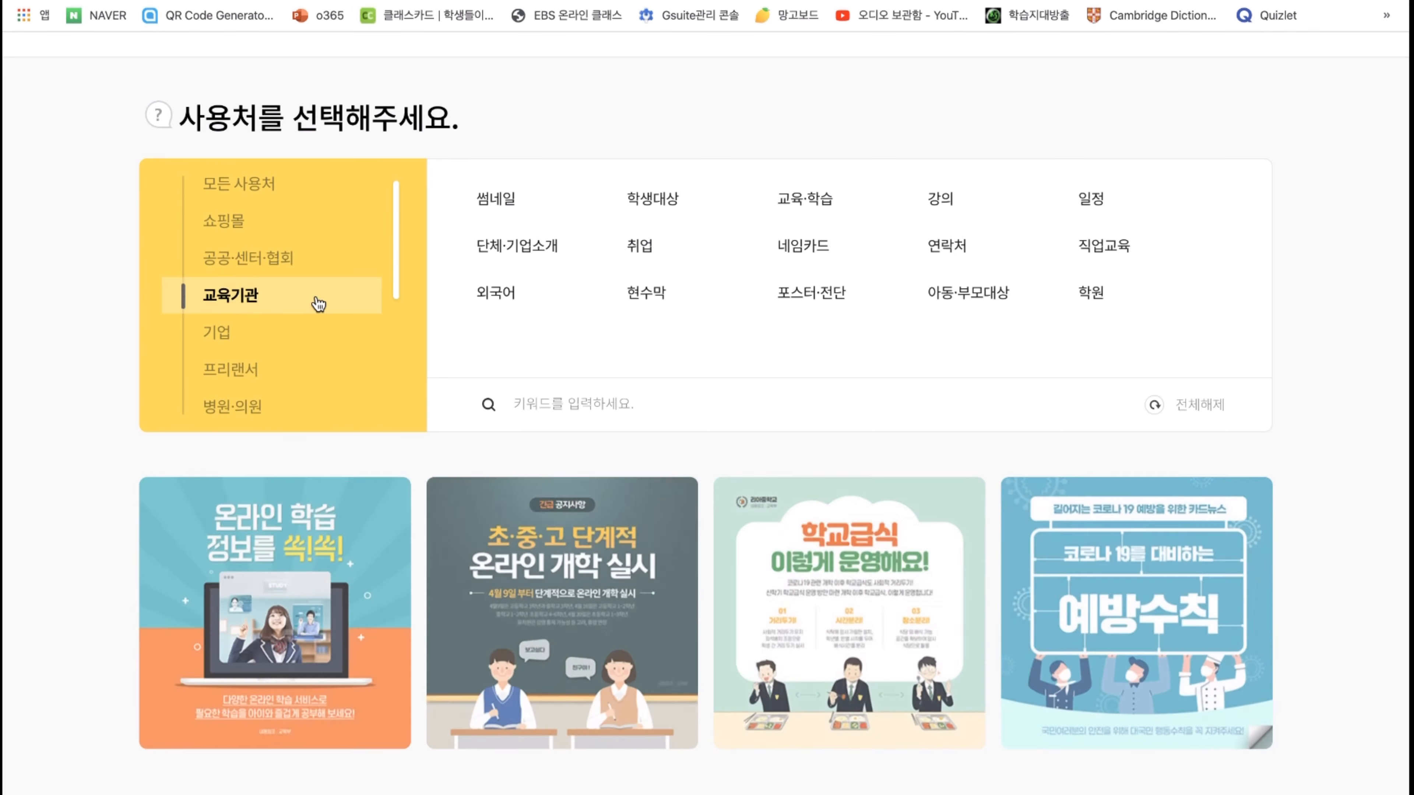
pyautogui.click(806, 259)
pyautogui.scroll(-5, 871, 460)
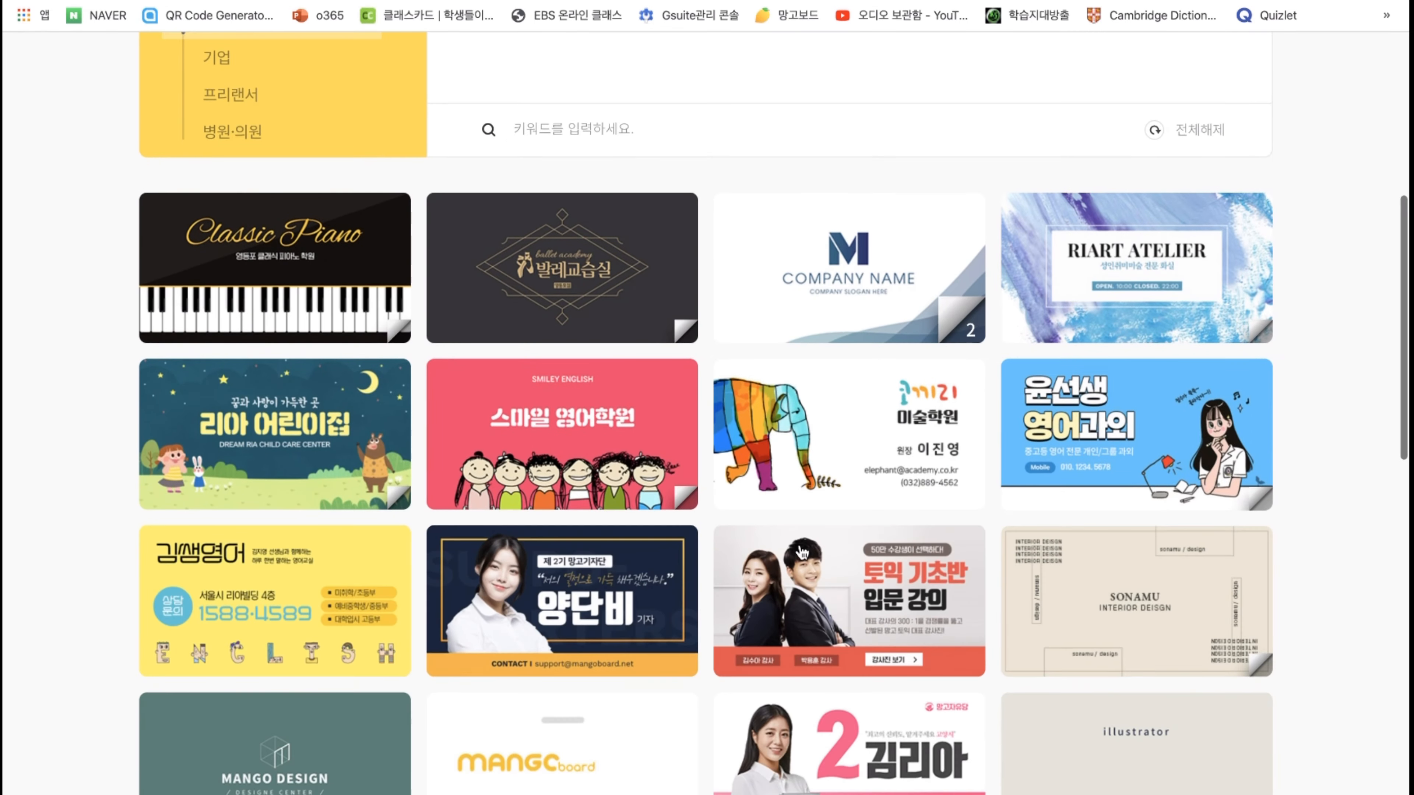
pyautogui.scroll(2, 802, 553)
pyautogui.scroll(1, 802, 553)
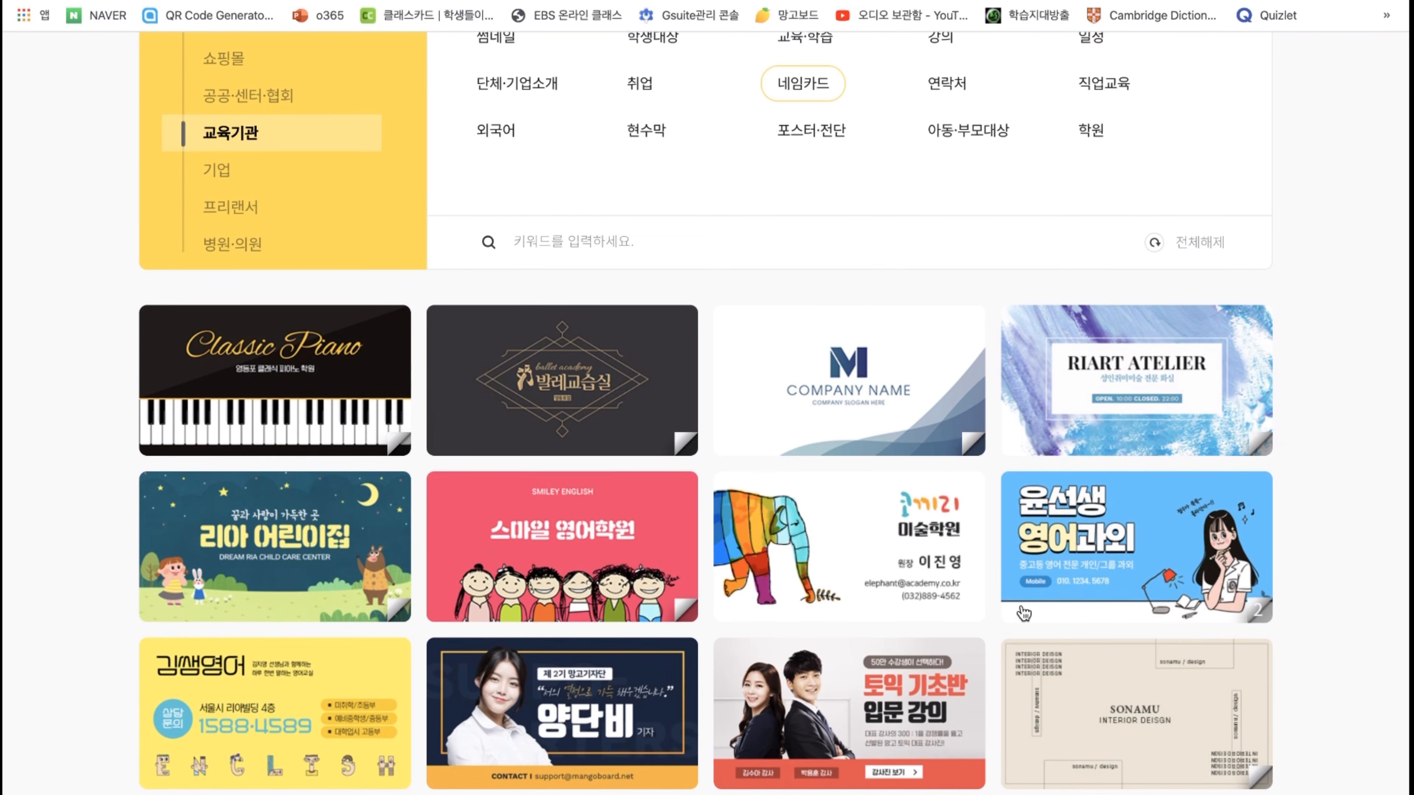
# - Open the blue English tutoring (영어과외) name card template of 800 x 445 px for editing
pyautogui.scroll(-4, 816, 664)
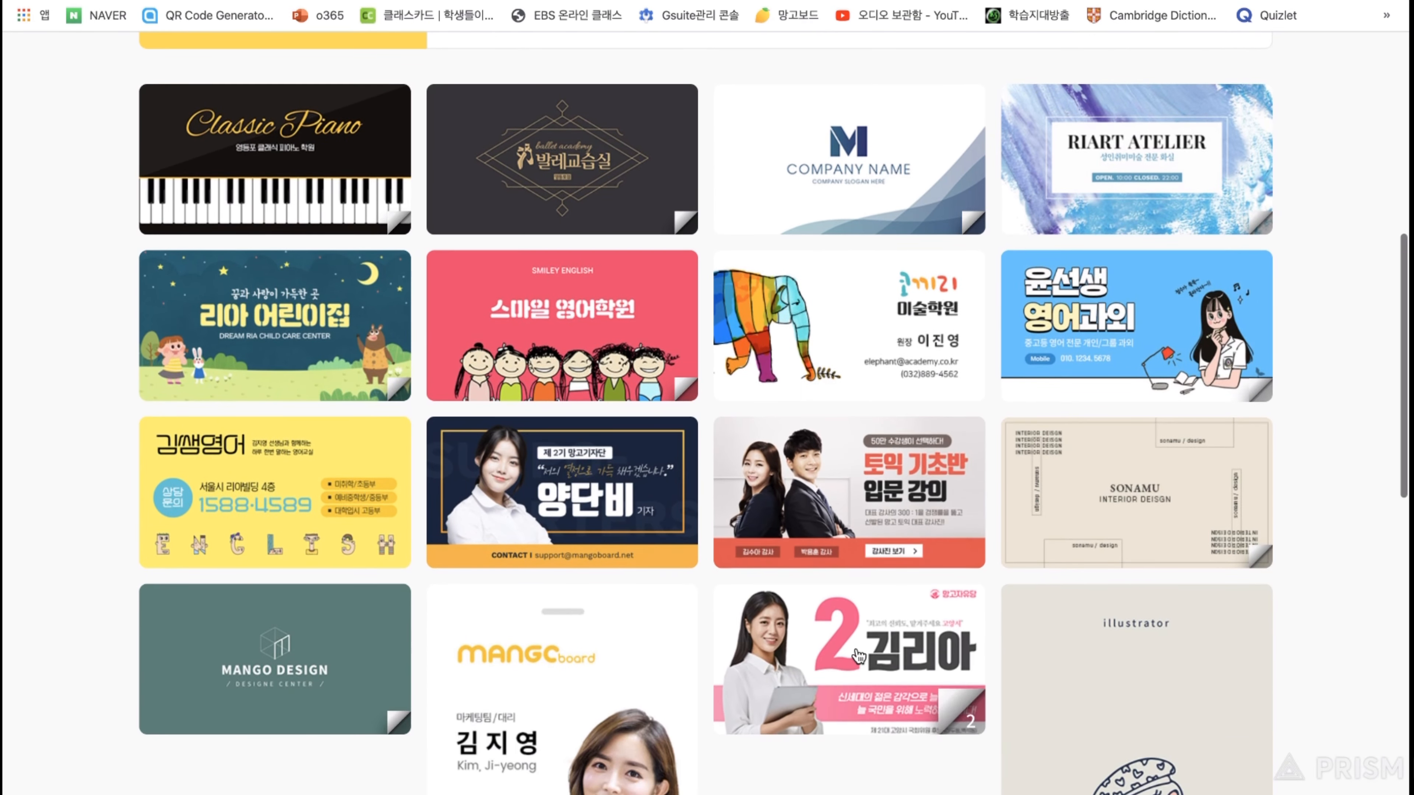
pyautogui.click(1132, 327)
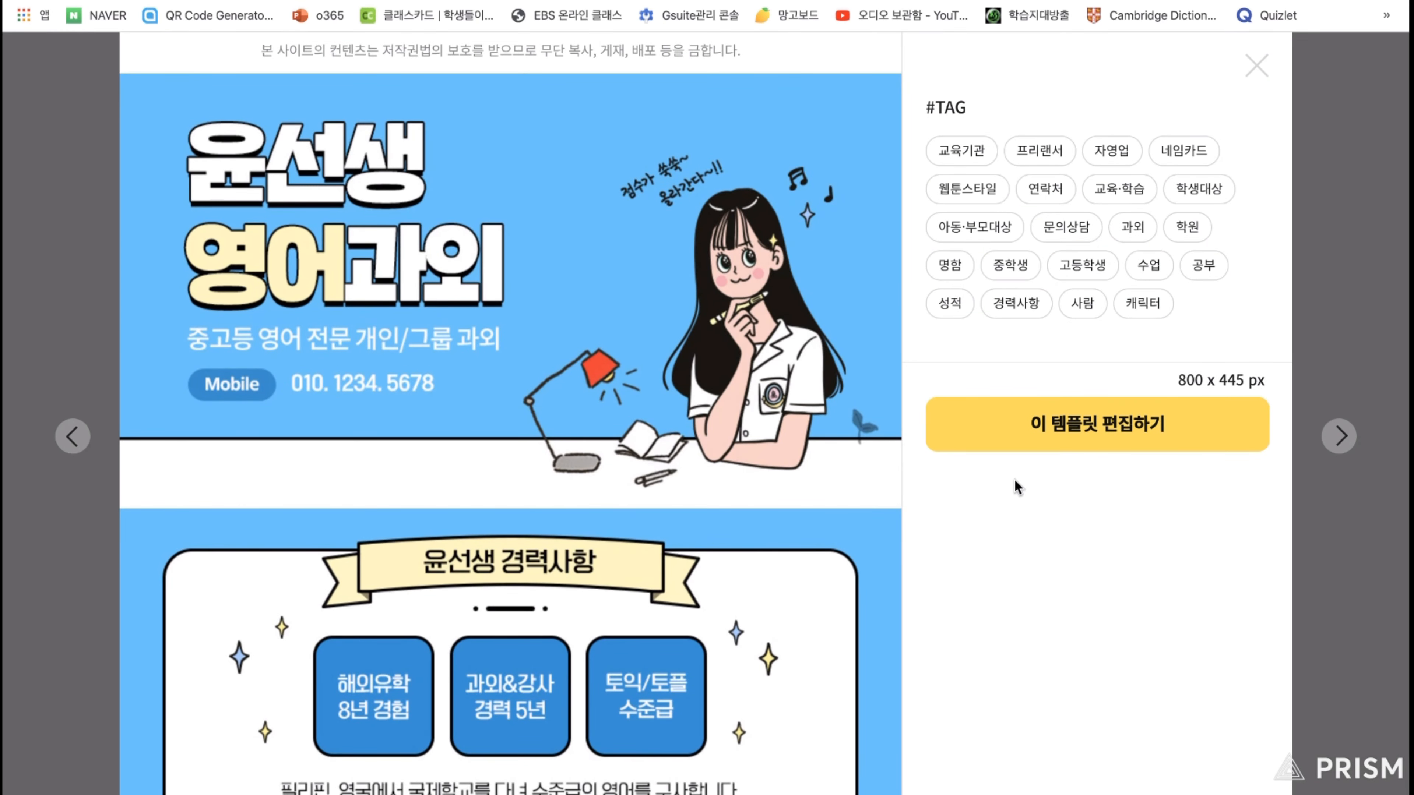
pyautogui.click(1105, 442)
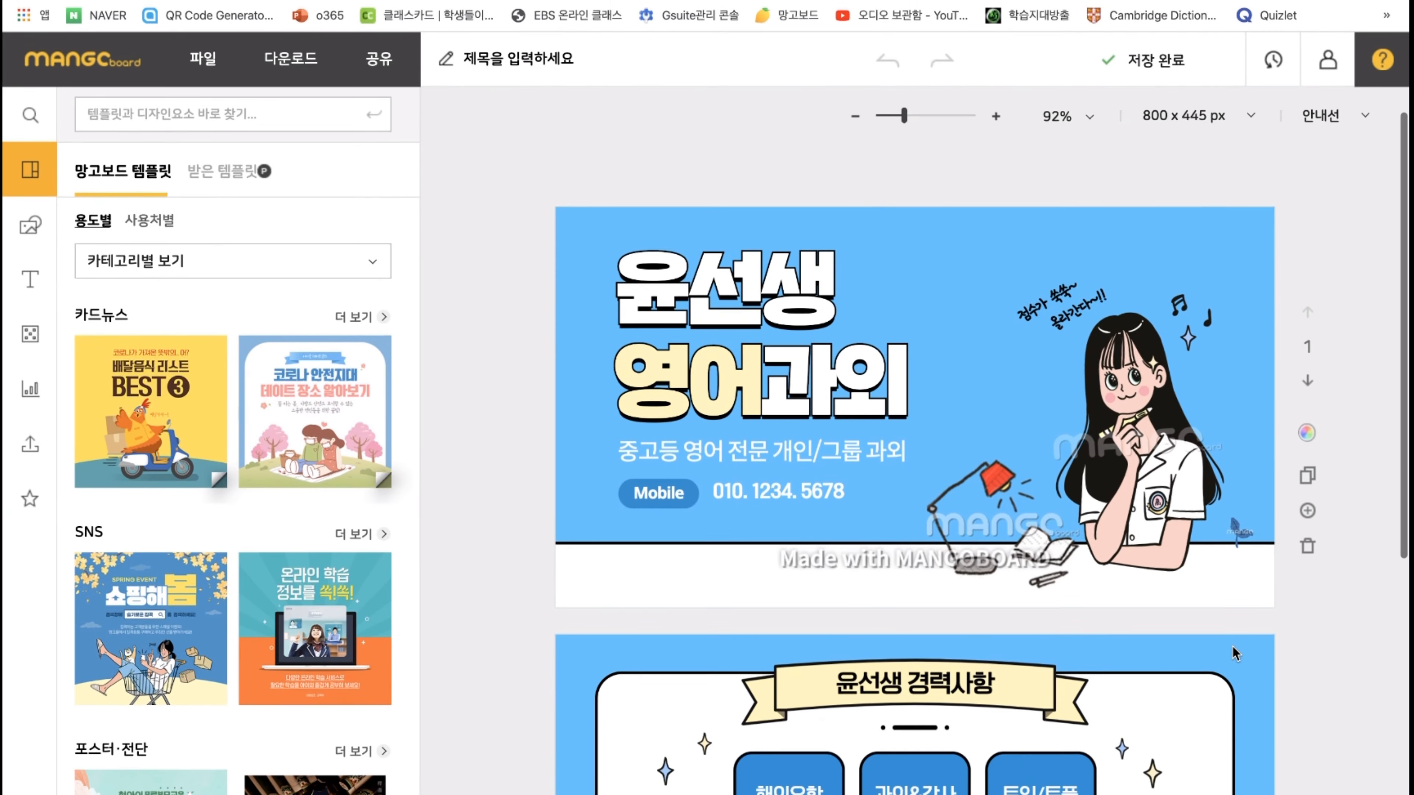
# - Look over both pages of the card and inspect the shape settings of the white band on page 1
pyautogui.scroll(-5, 1232, 646)
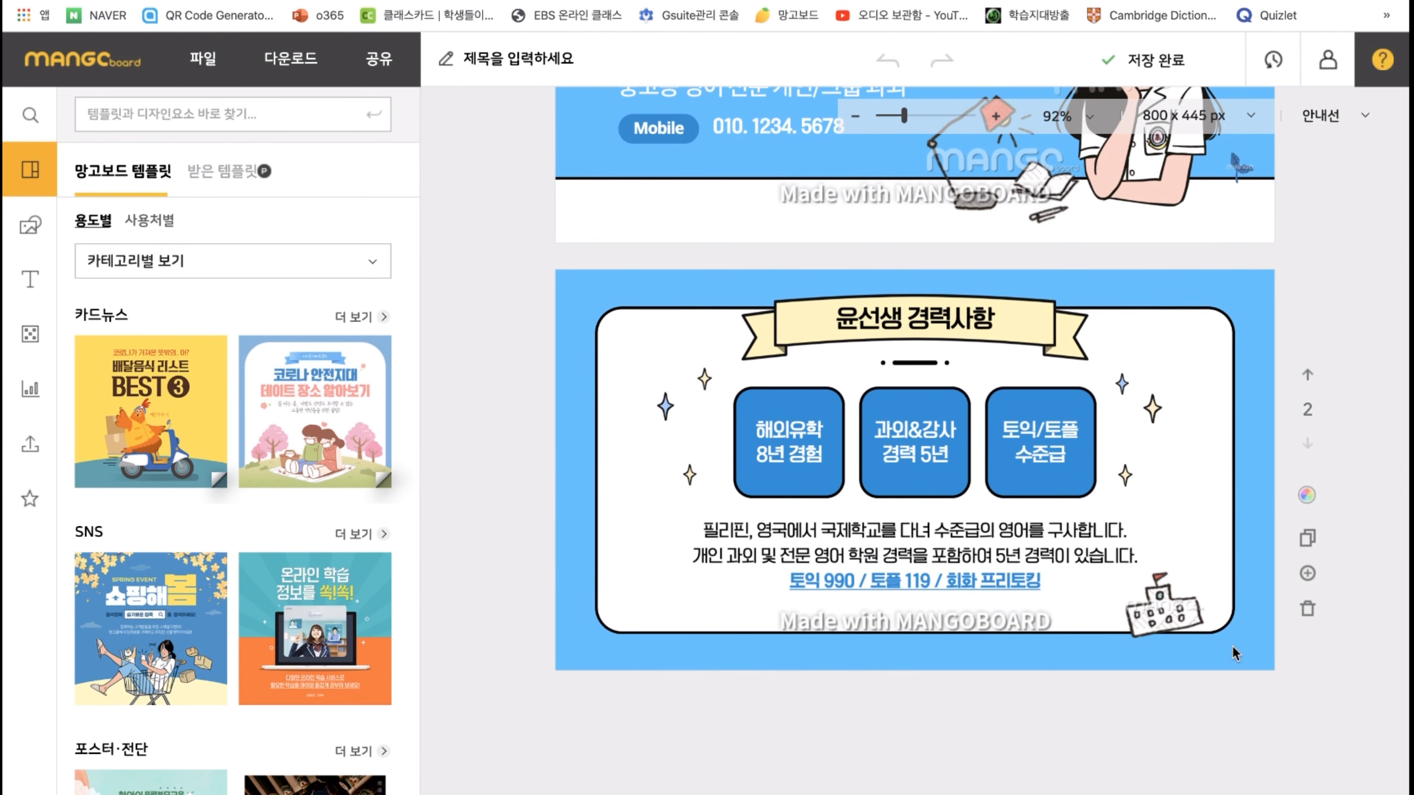
pyautogui.scroll(5, 1232, 645)
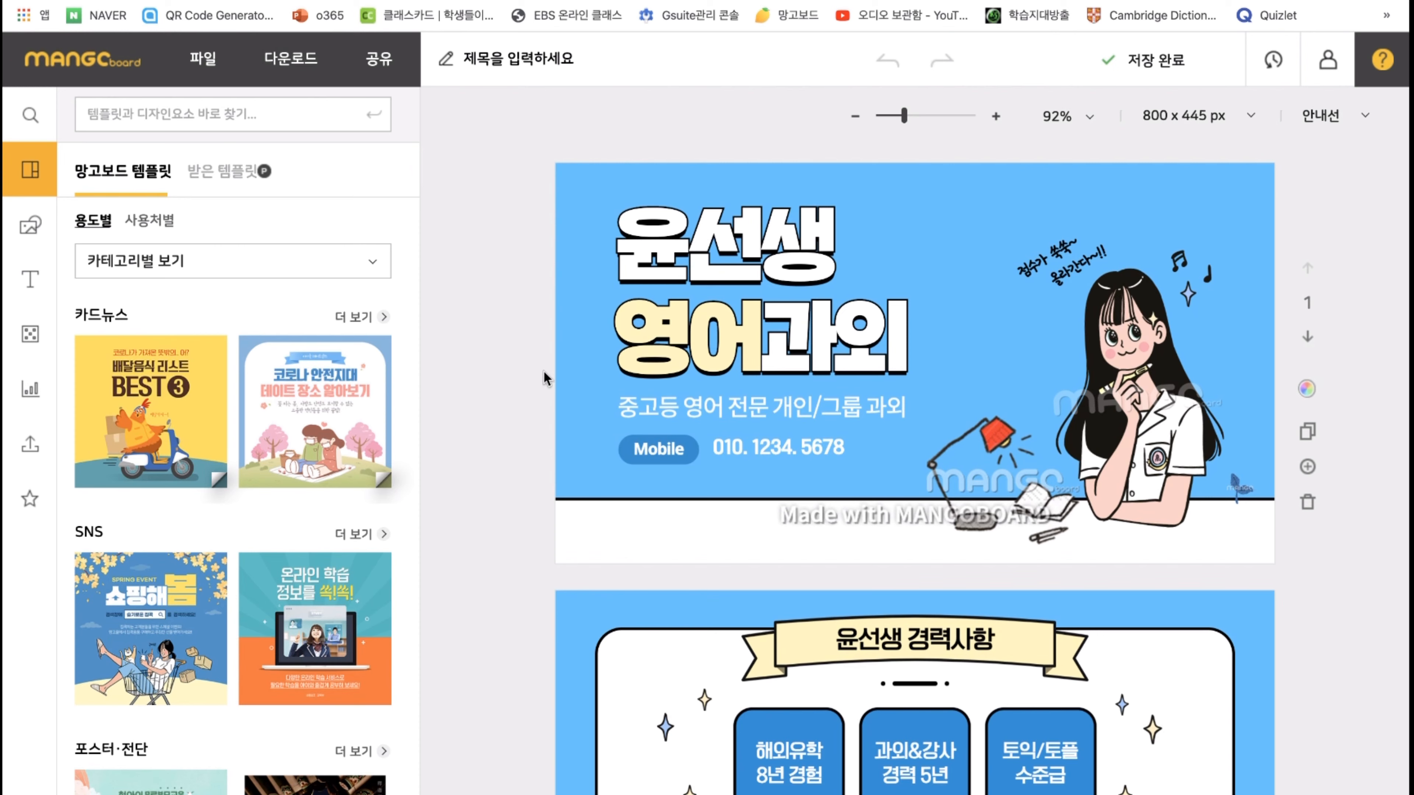
pyautogui.click(882, 520)
pyautogui.click(952, 515)
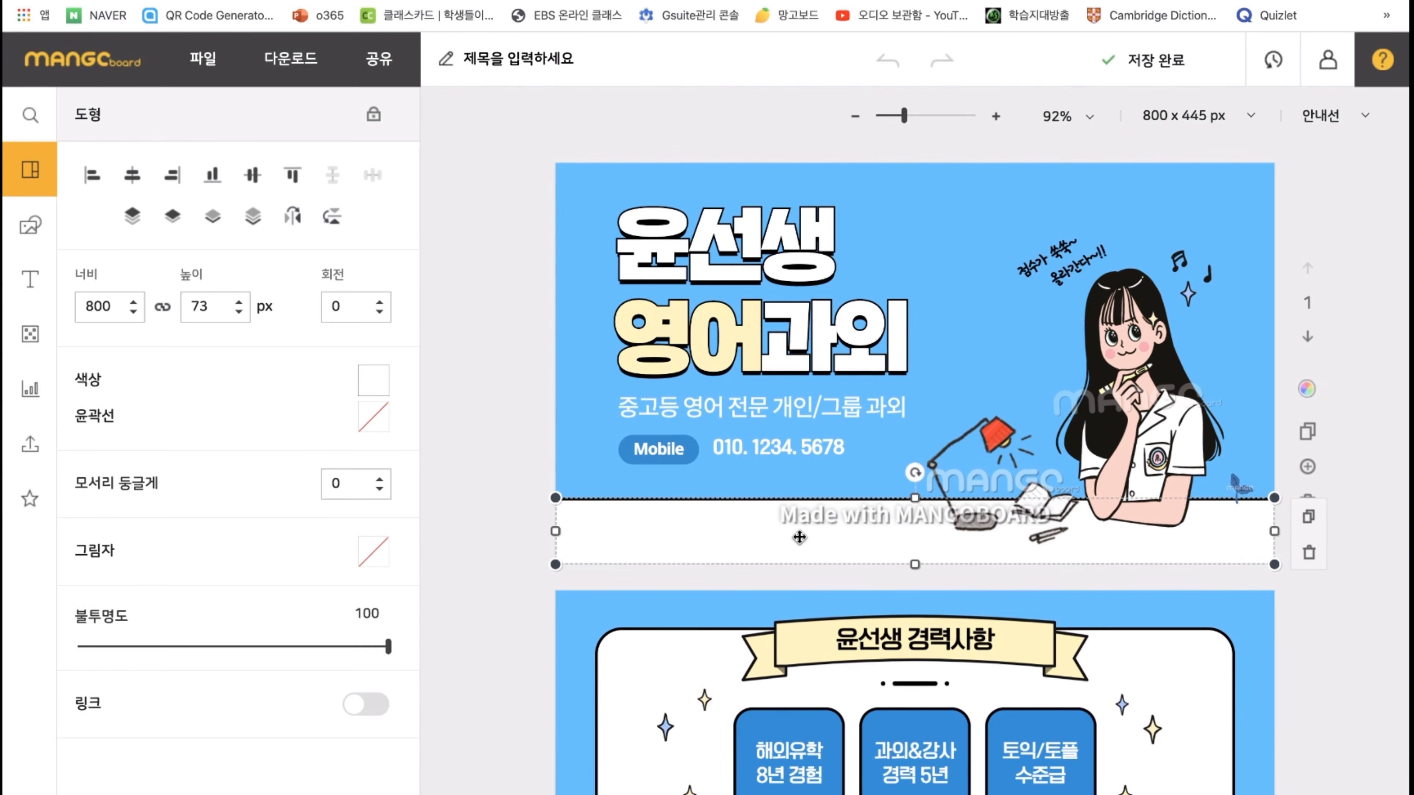
pyautogui.click(485, 394)
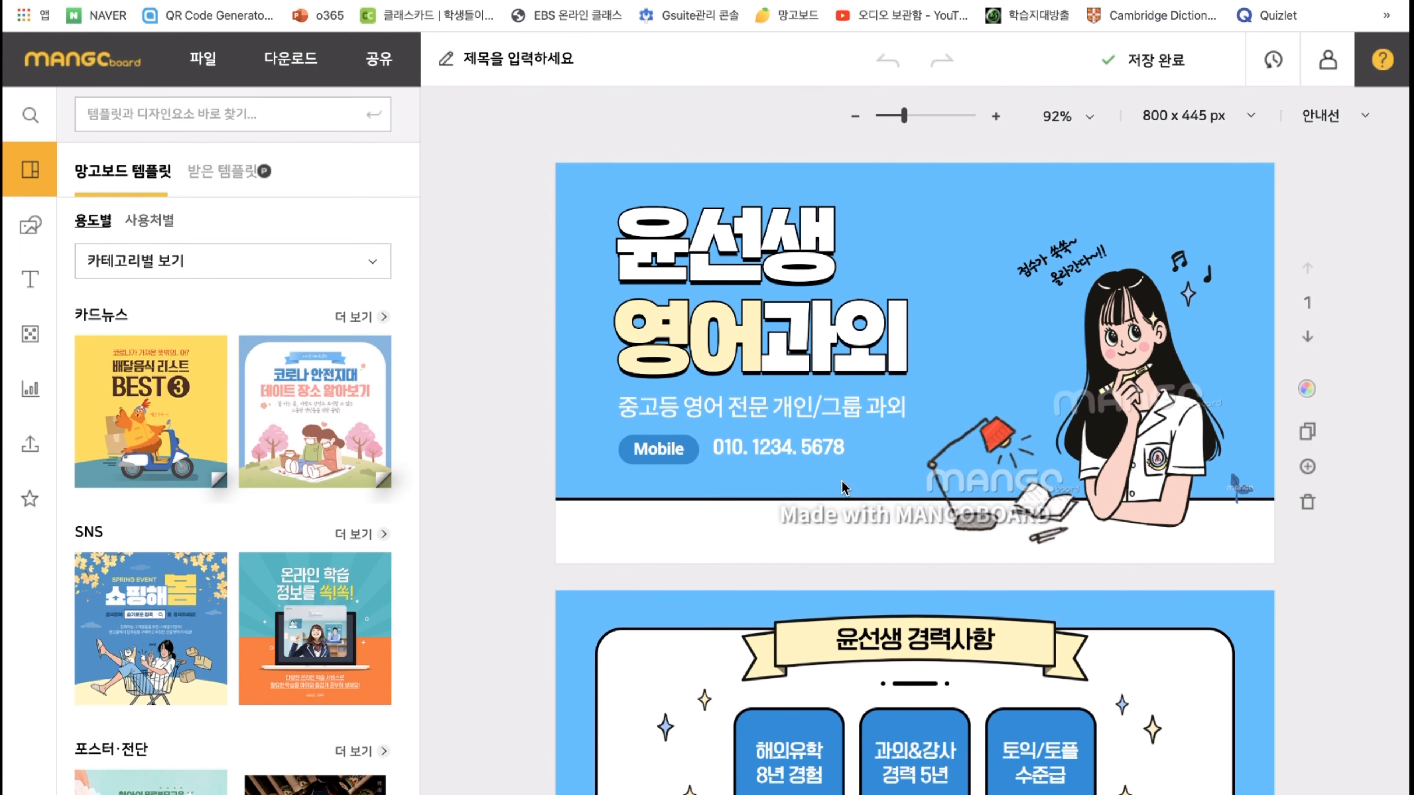
# - Edit the page 1 title, replacing the surname before 선생 with the teacher's own and changing 과외 to 수업
pyautogui.click(772, 318)
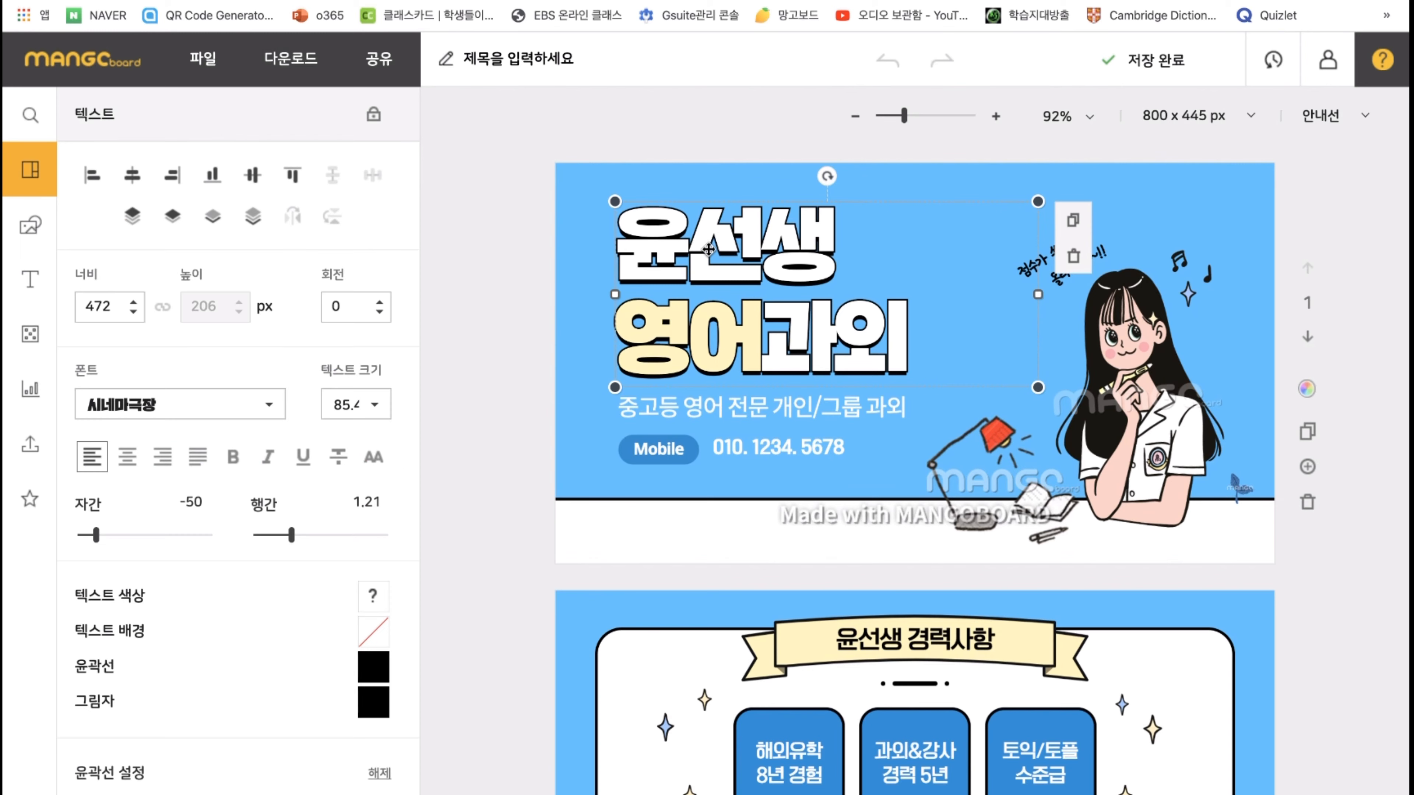
pyautogui.click(748, 247)
pyautogui.press('Delete')
pyautogui.write('안')
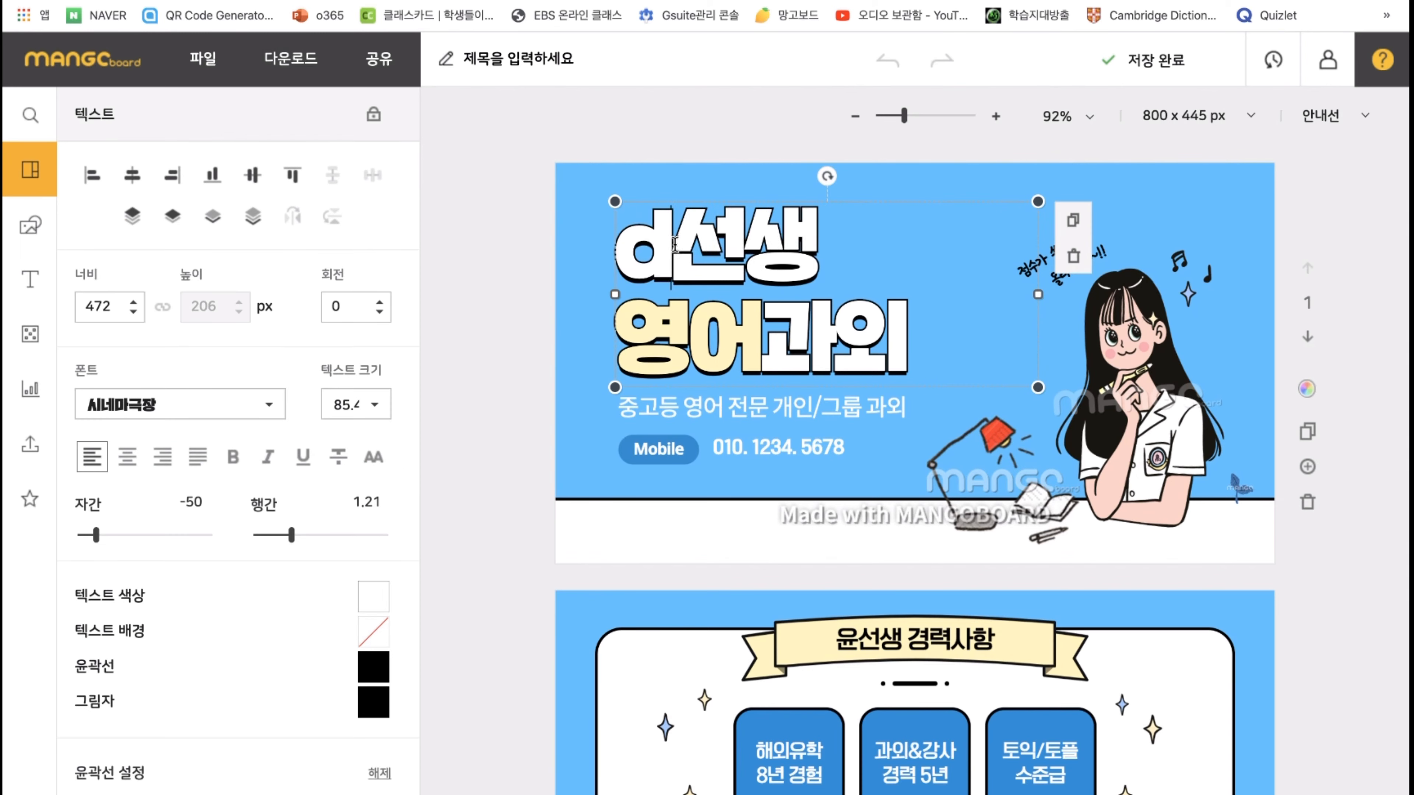
pyautogui.click(761, 340)
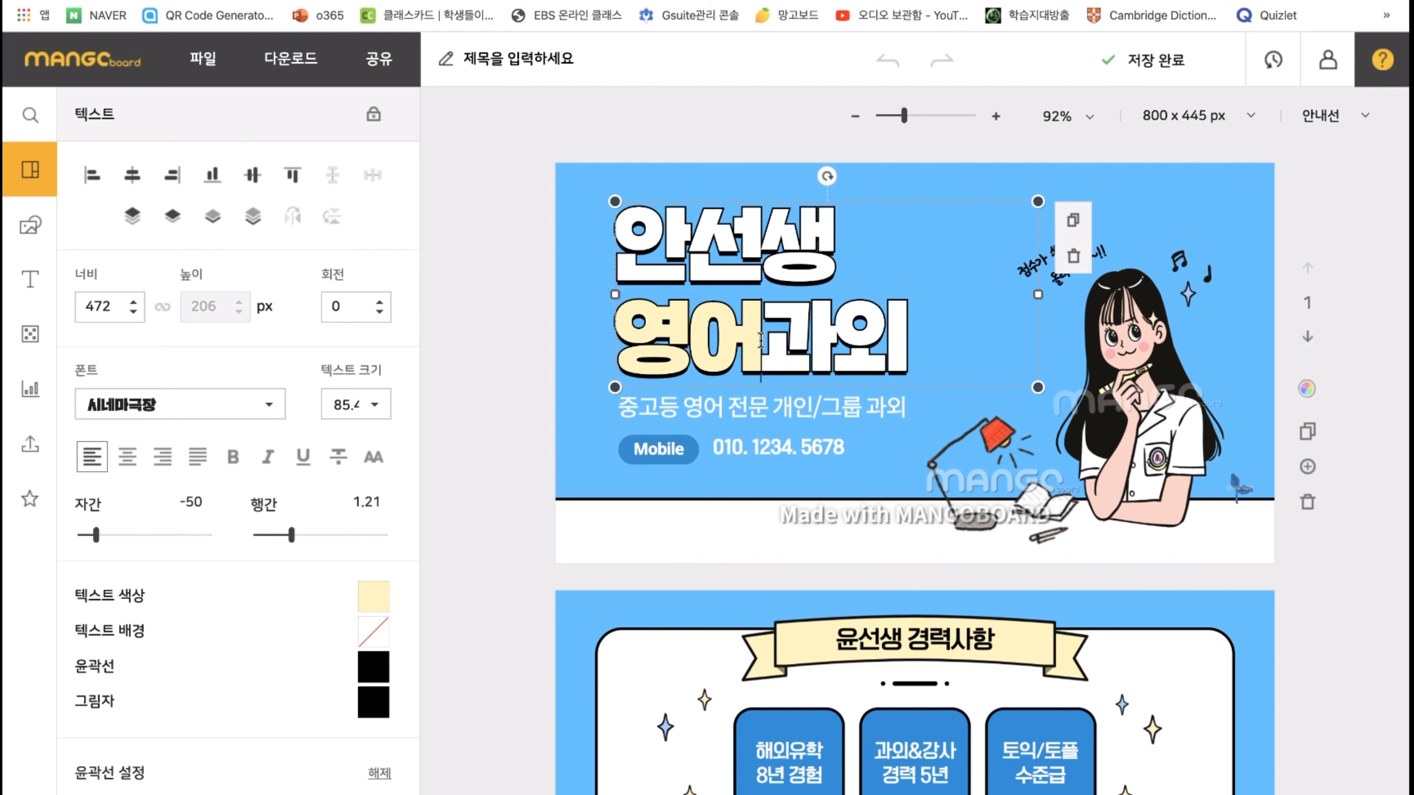
pyautogui.click(909, 341)
pyautogui.press('BackSpace')
pyautogui.press('BackSpace')
pyautogui.write('숭')
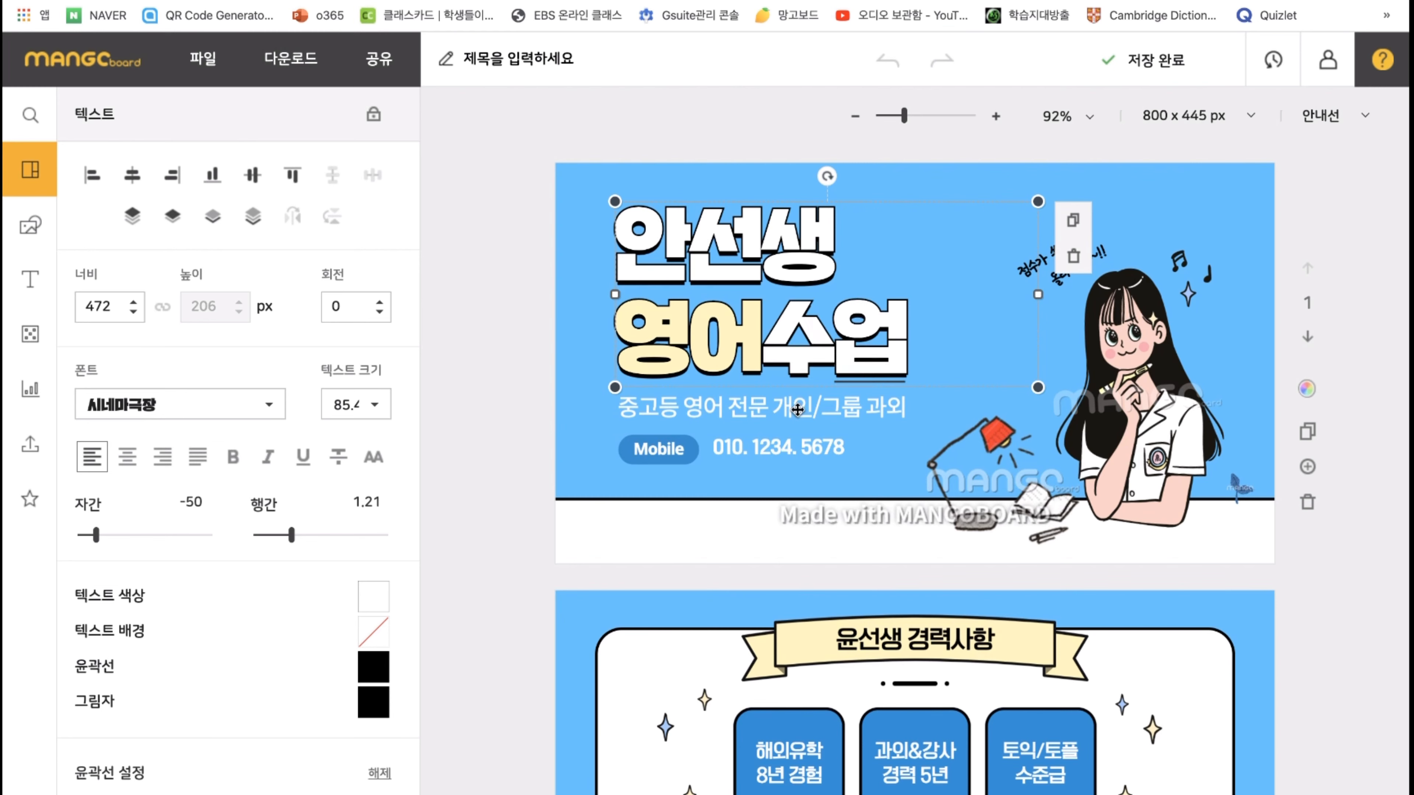
# - Replace the subtitle under the page 1 title with "온라인 수업을 재미있고 의미있게!"
pyautogui.click(797, 409)
pyautogui.write('오')
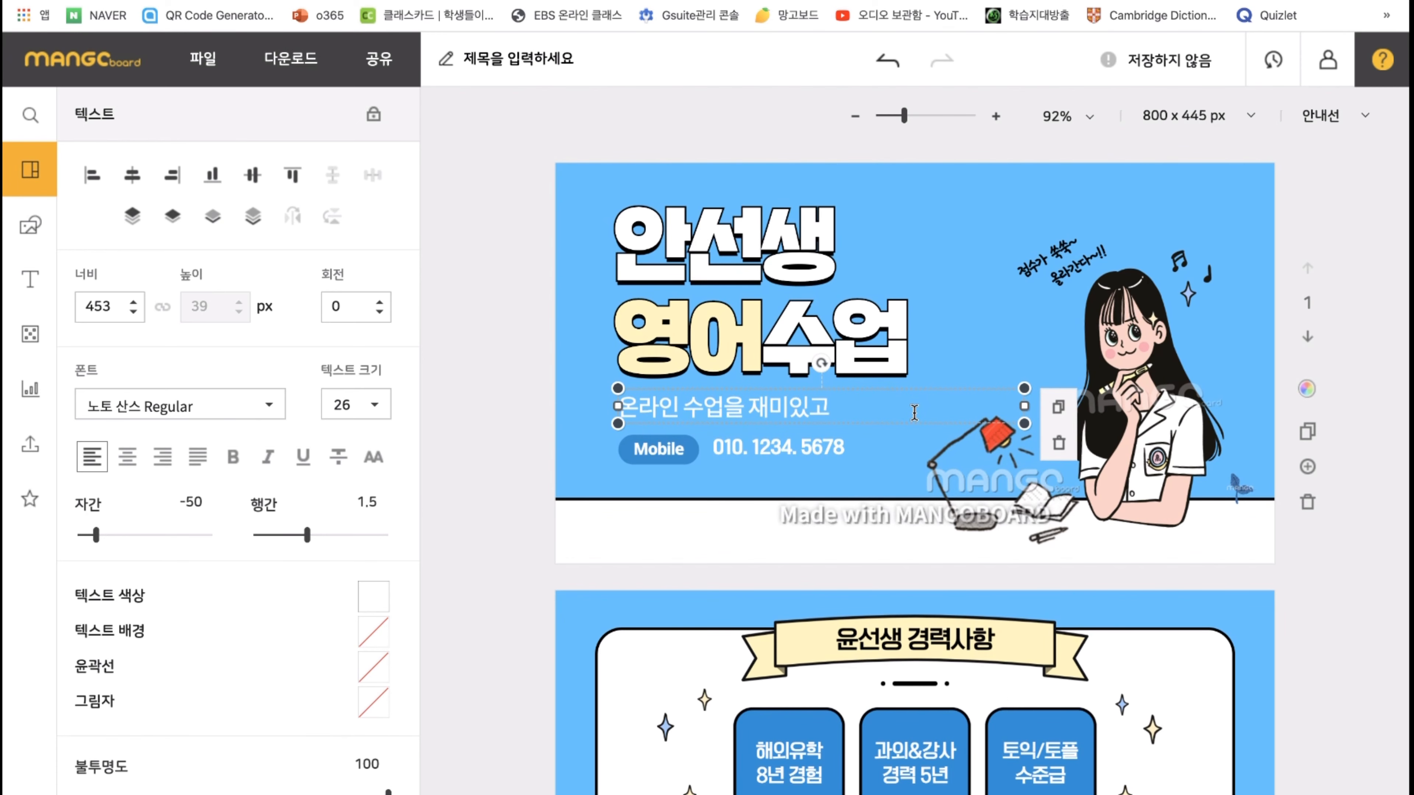
pyautogui.press('BackSpace')
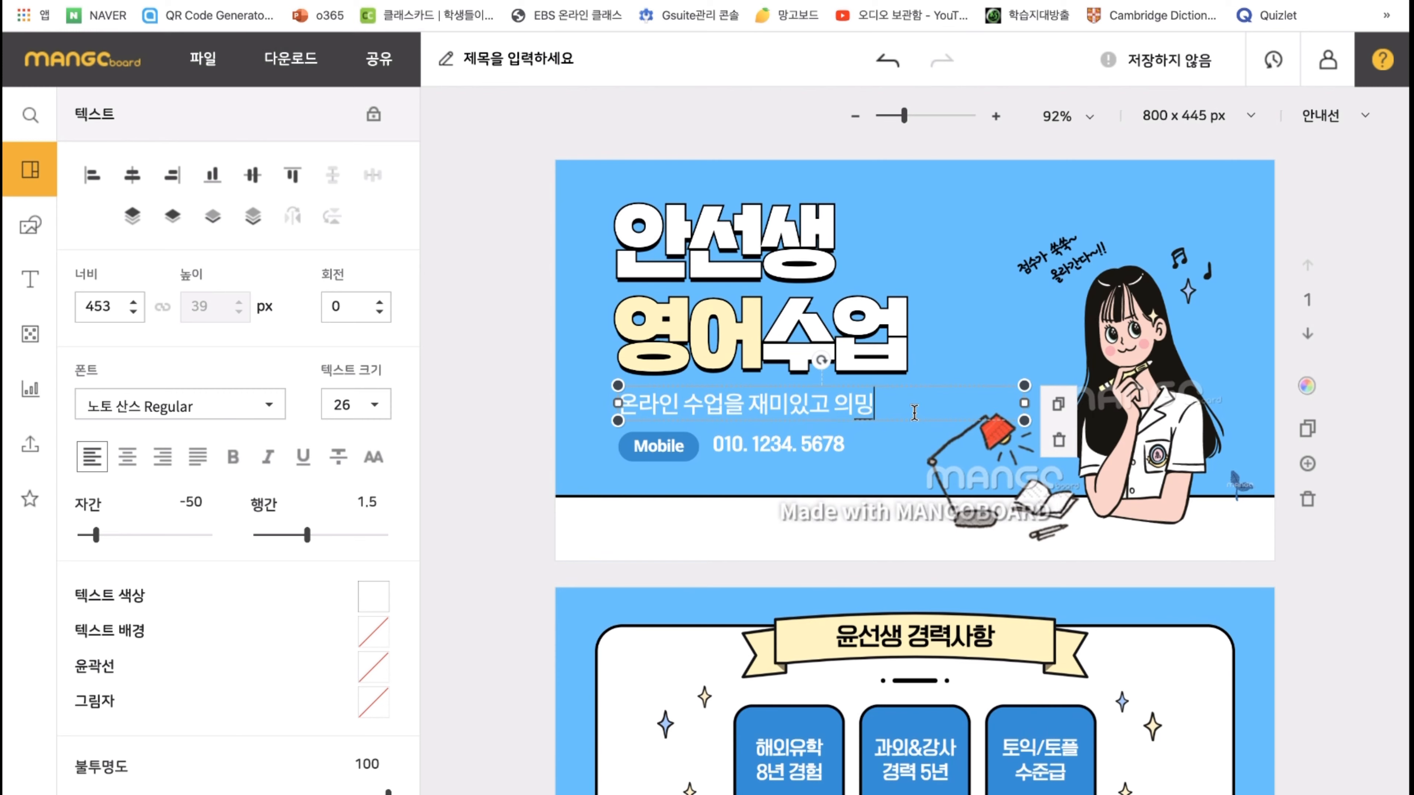
pyautogui.click(811, 432)
pyautogui.click(801, 444)
# - Change the text of the rounded Mobile label on page 1 to "1단원"
pyautogui.click(662, 450)
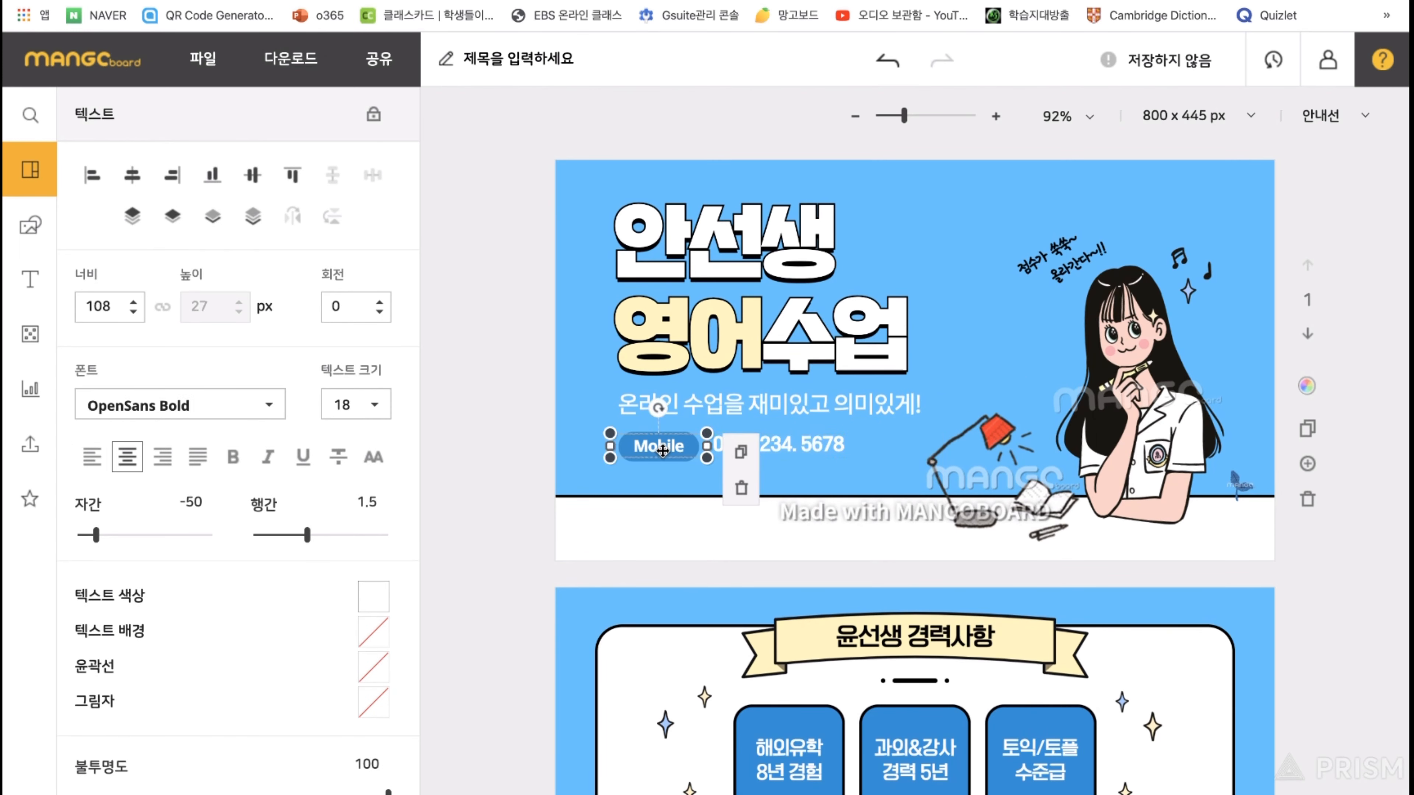
pyautogui.doubleClick(662, 449)
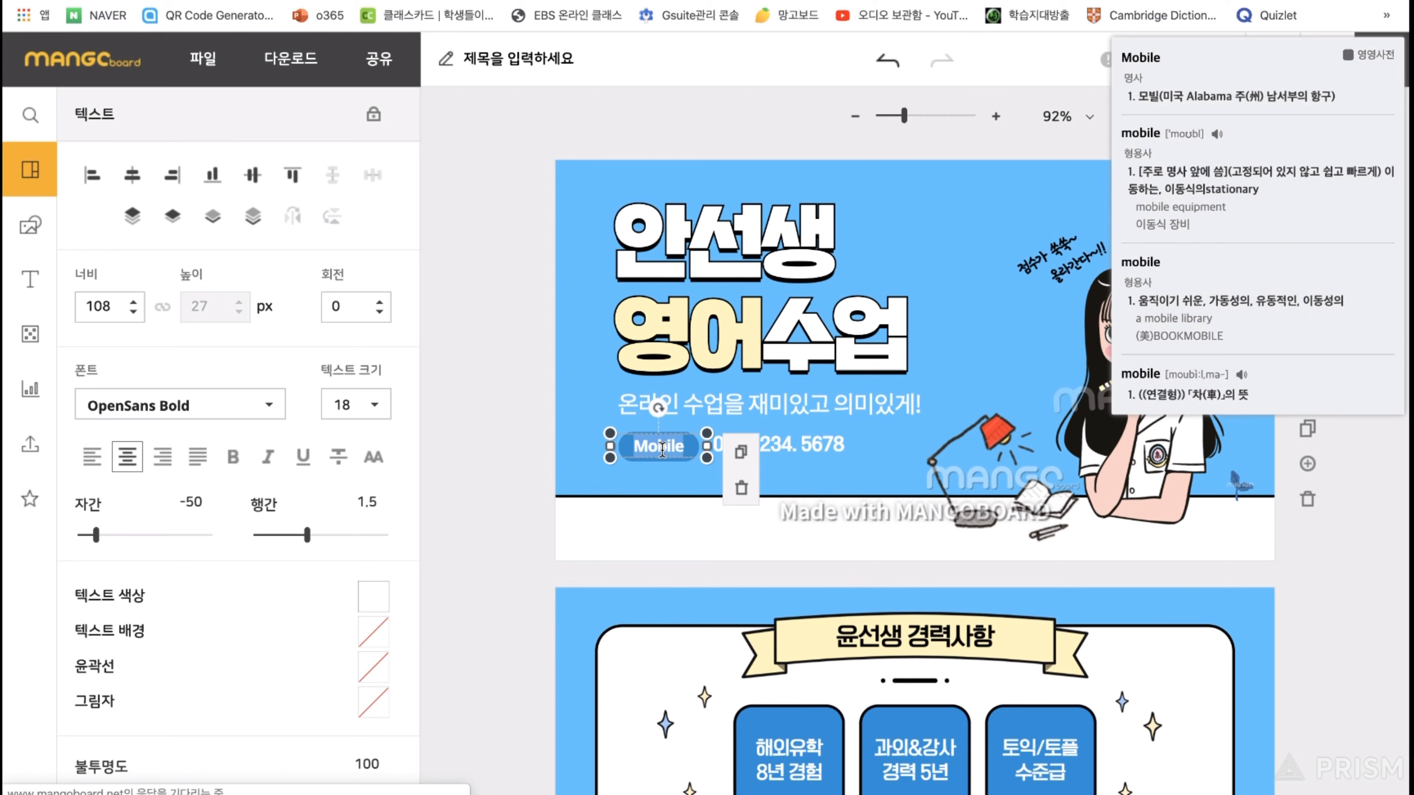
pyautogui.click(470, 426)
pyautogui.click(680, 447)
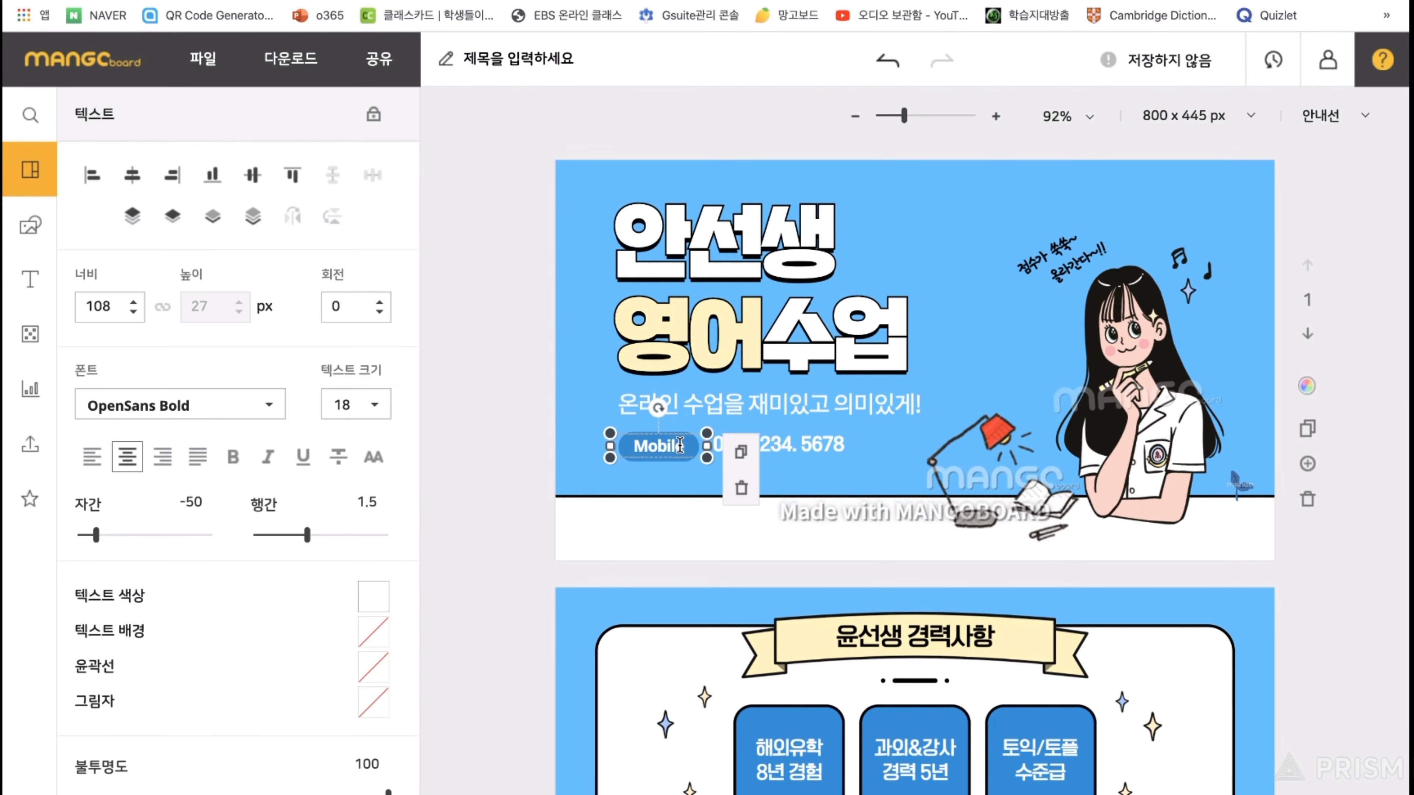
pyautogui.doubleClick(671, 448)
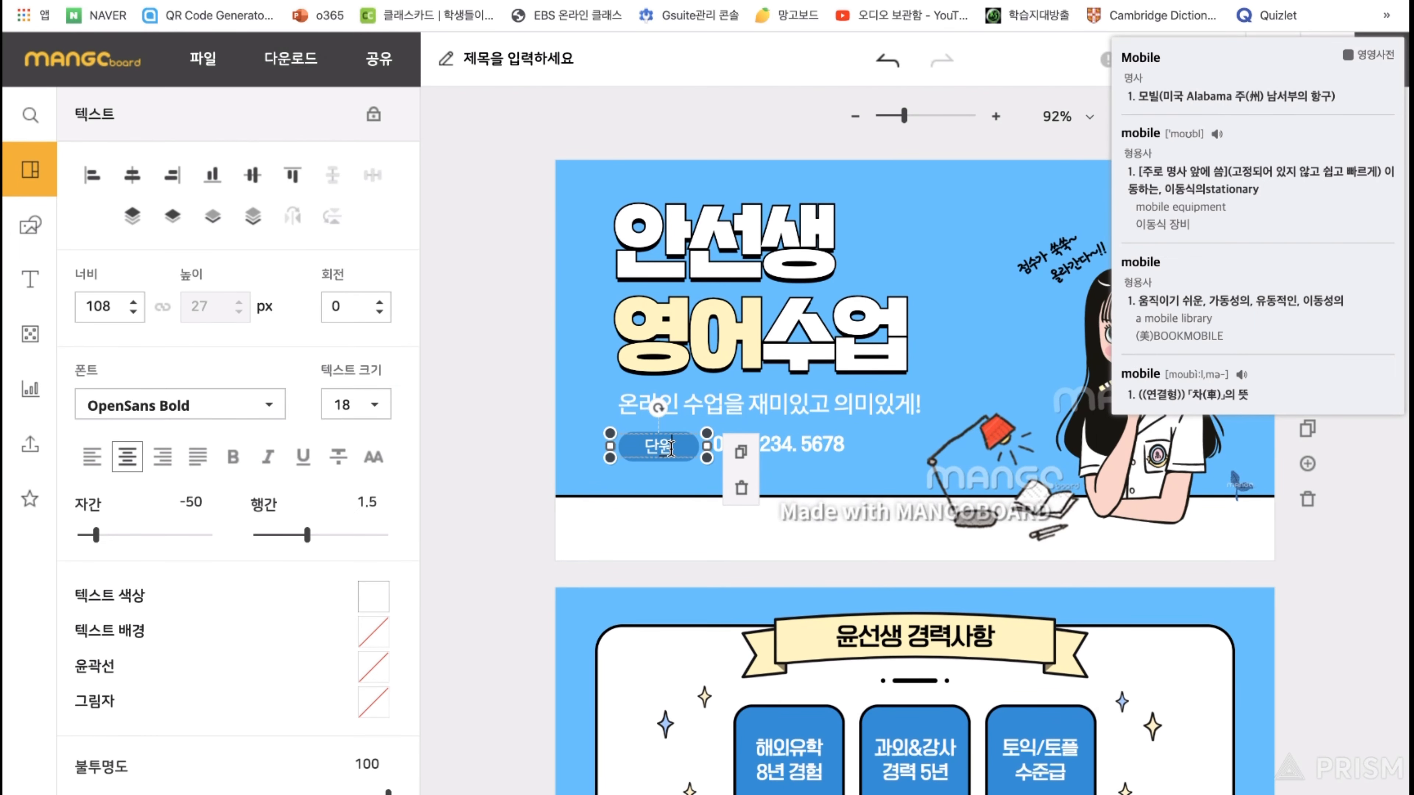
# - Replace the phone number beside the rounded label on page 1 with "Let's go!"
pyautogui.doubleClick(817, 443)
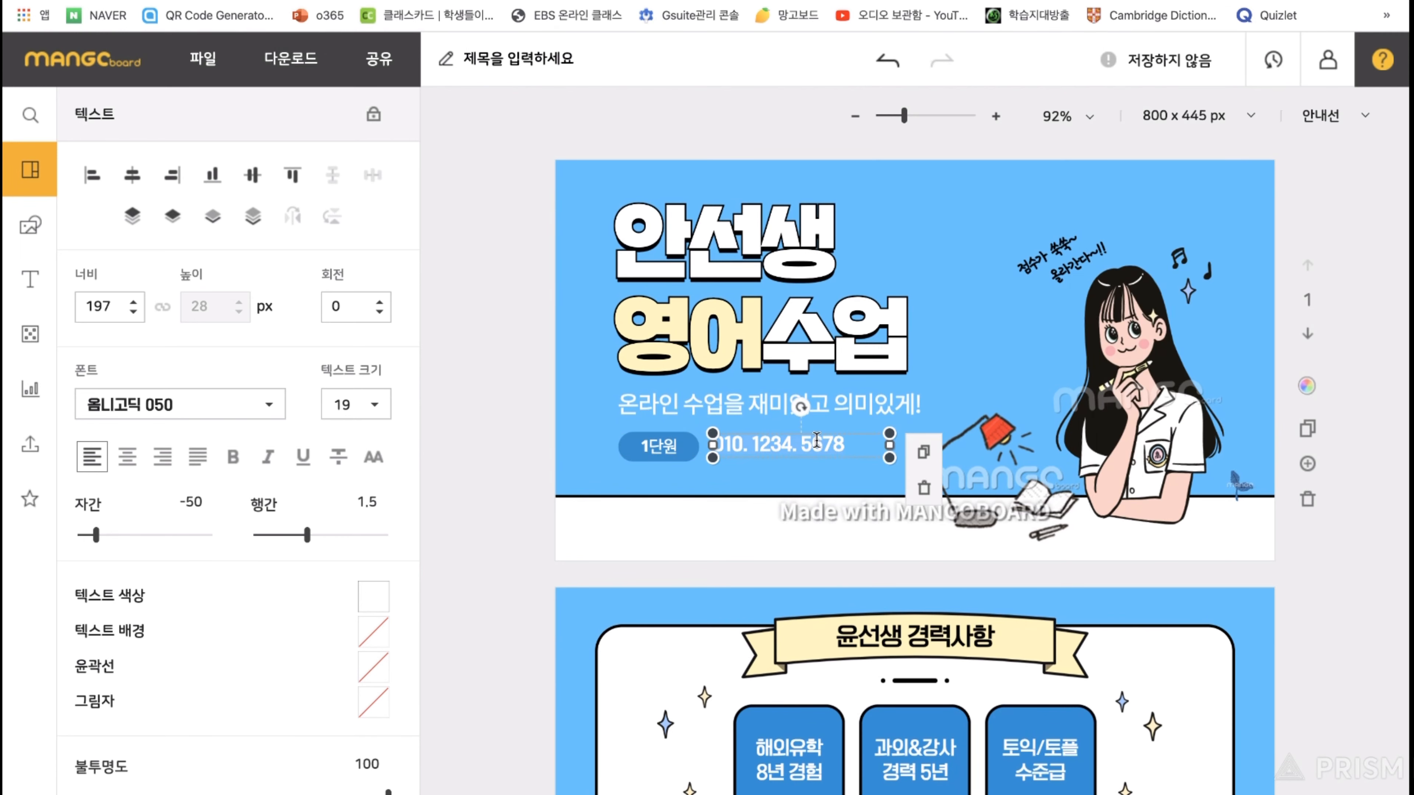
pyautogui.press('BackSpace')
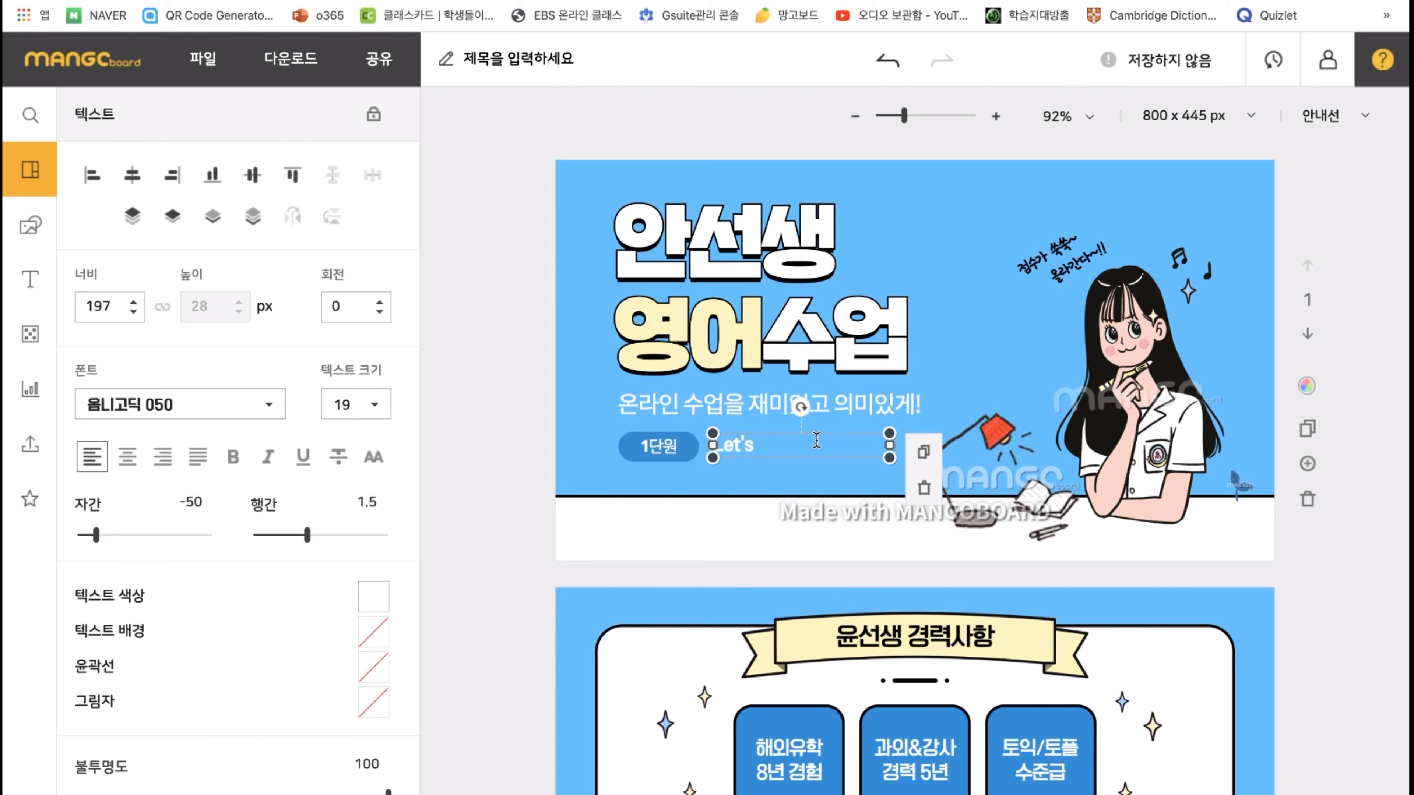
pyautogui.click(506, 426)
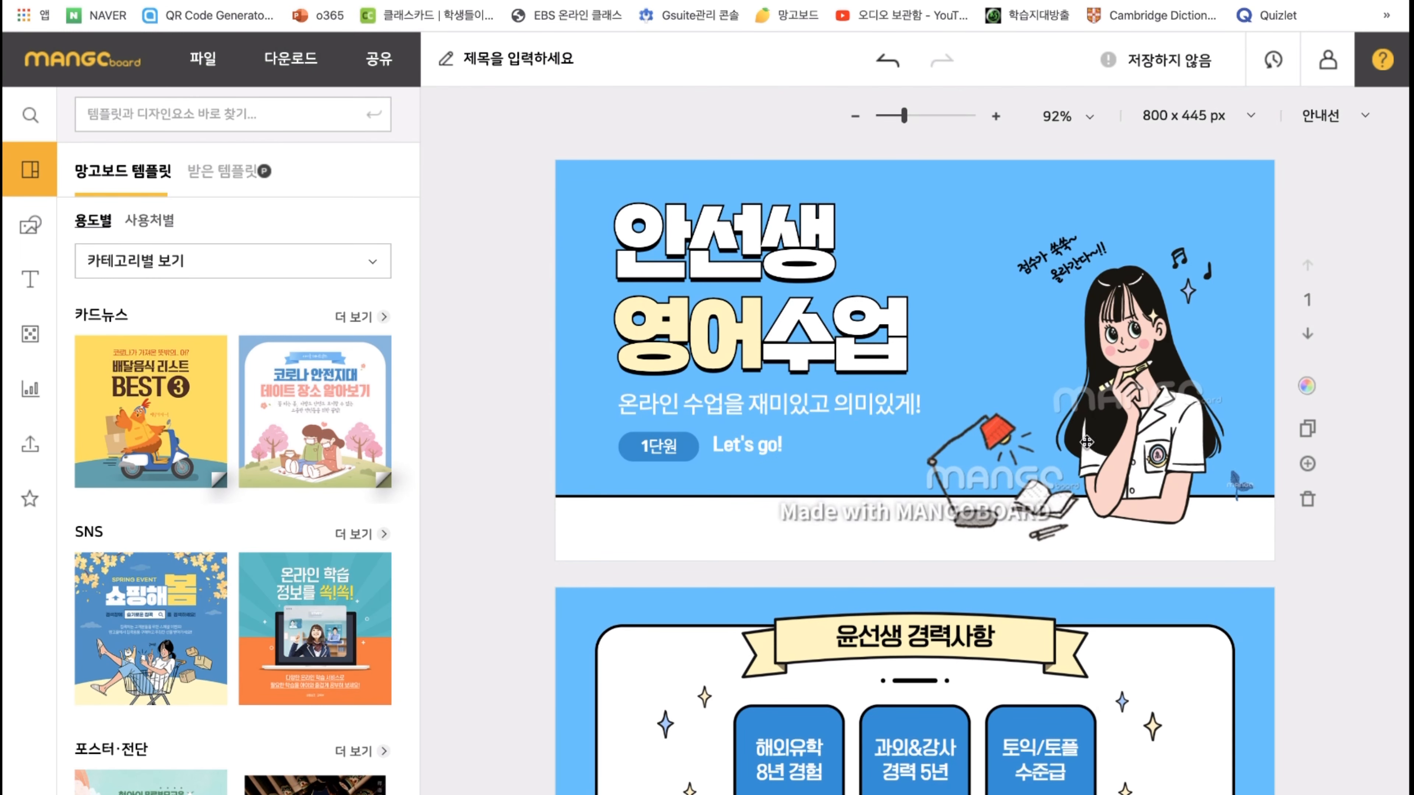
# - Change the heading in the ribbon banner on page 2 to "학습목표"
pyautogui.scroll(-5, 1086, 442)
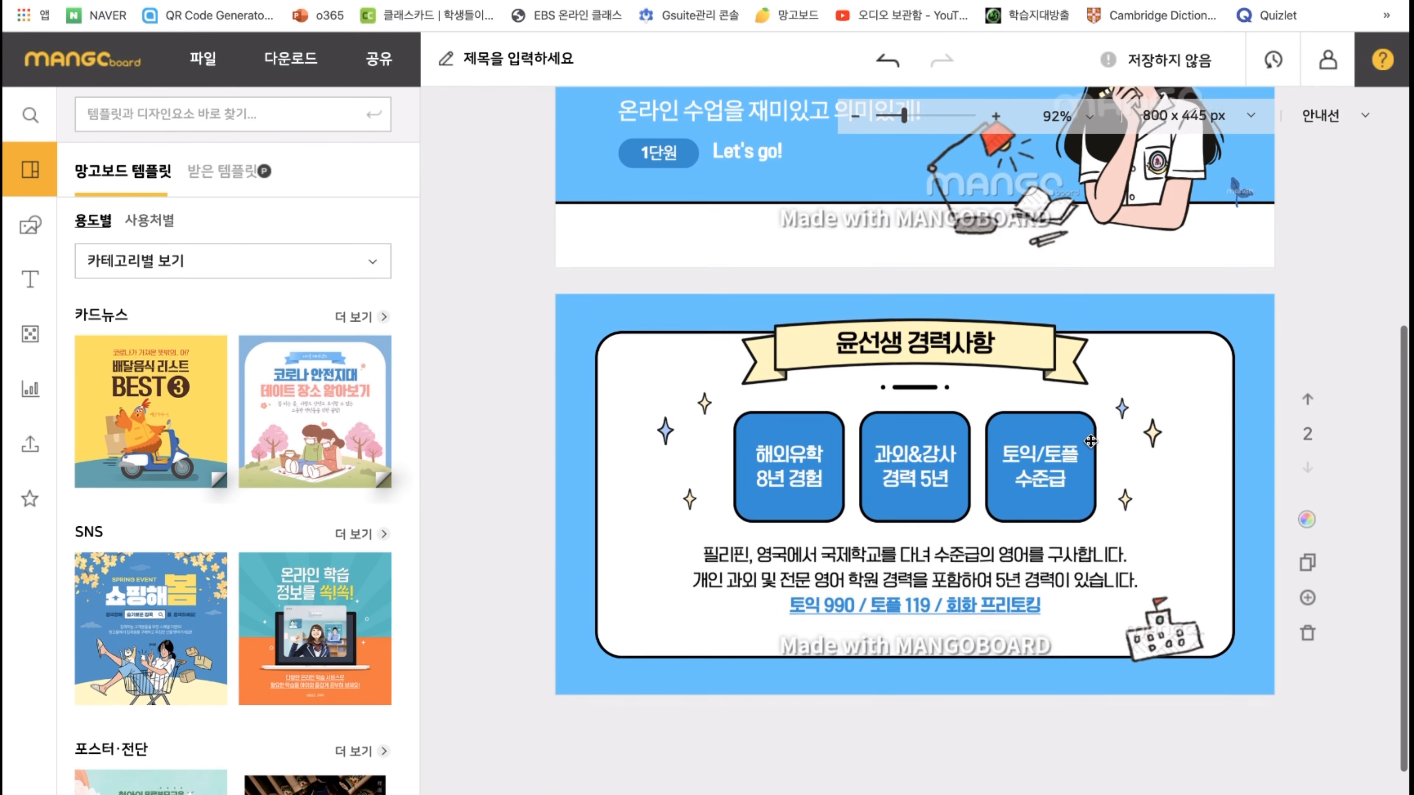
pyautogui.scroll(-1, 1090, 441)
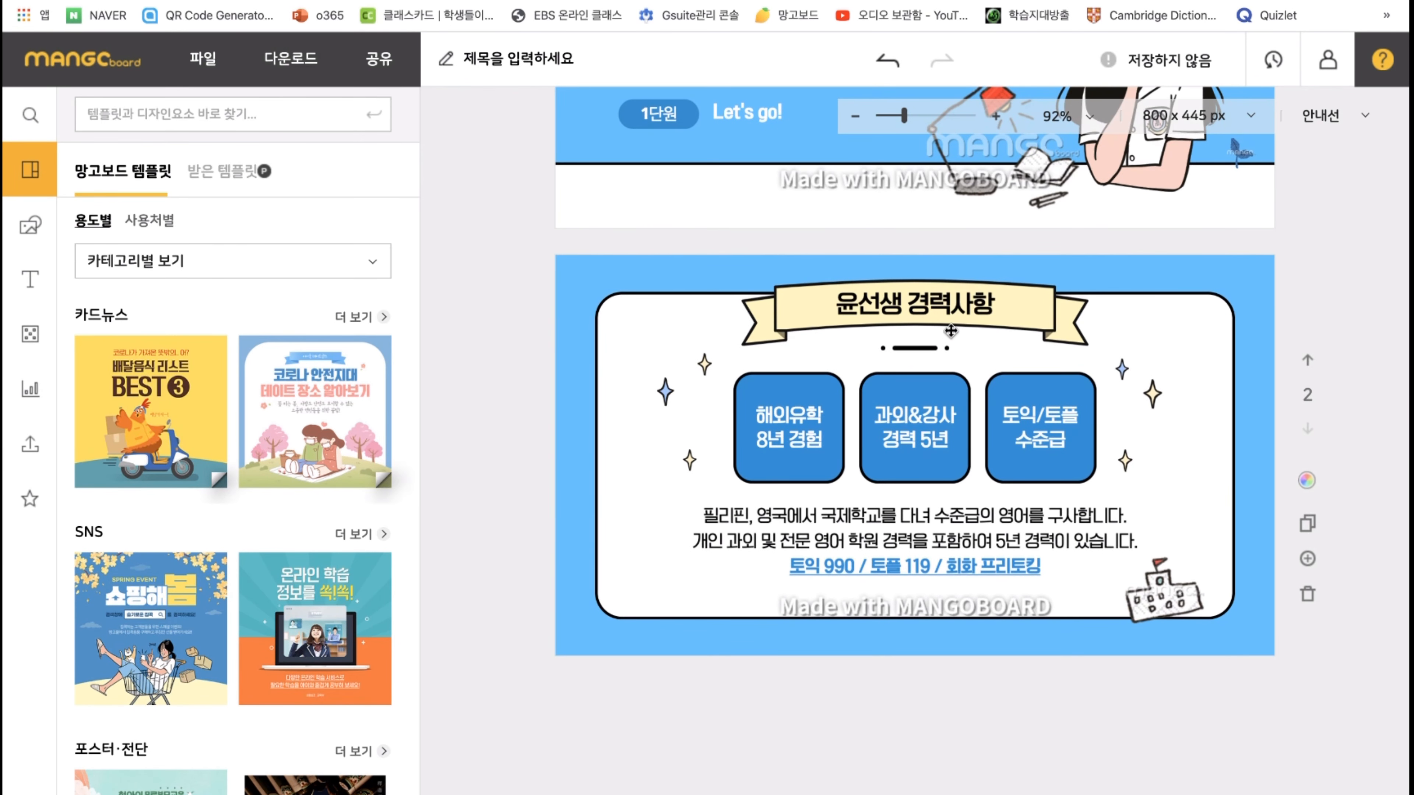
pyautogui.doubleClick(943, 322)
pyautogui.write('gkr')
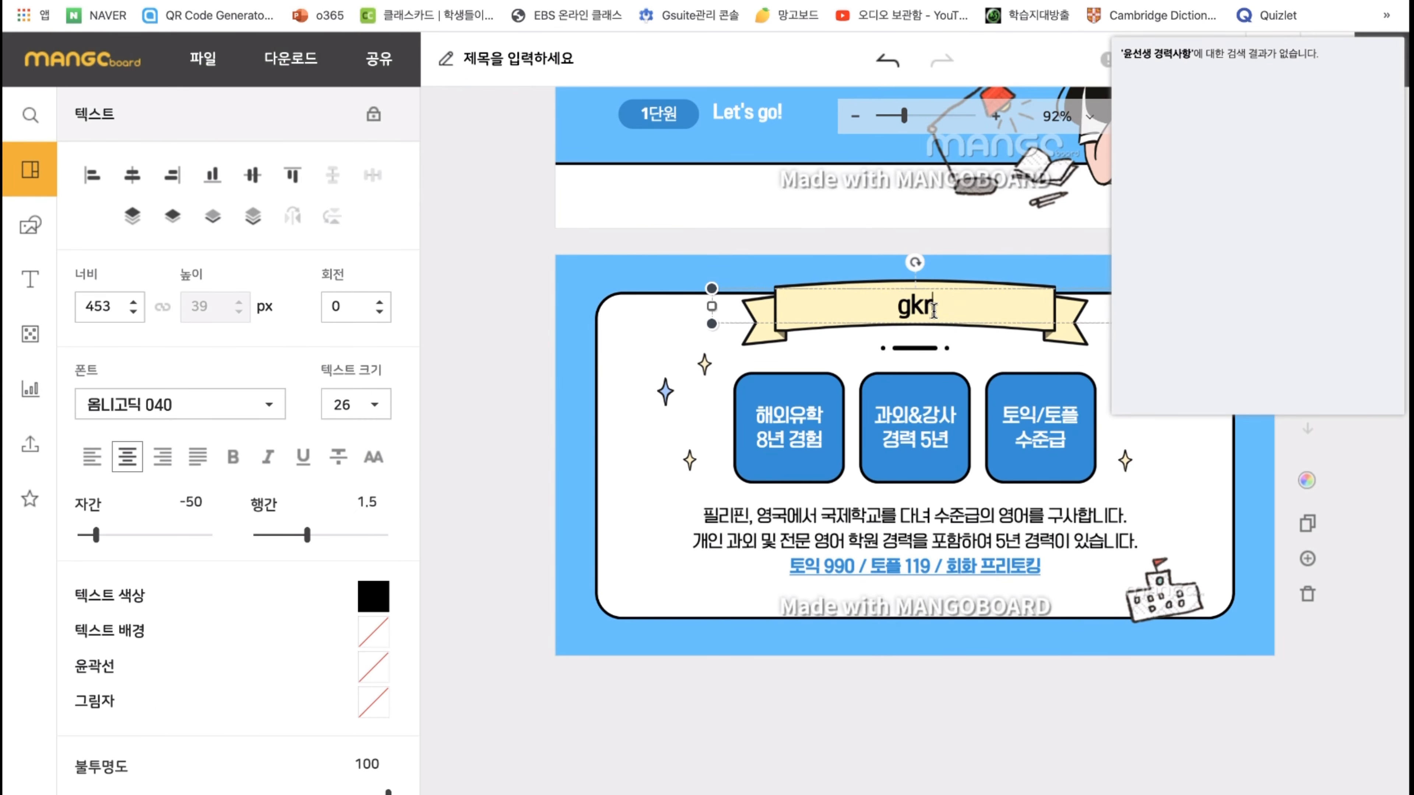
pyautogui.write('tmqahrvy')
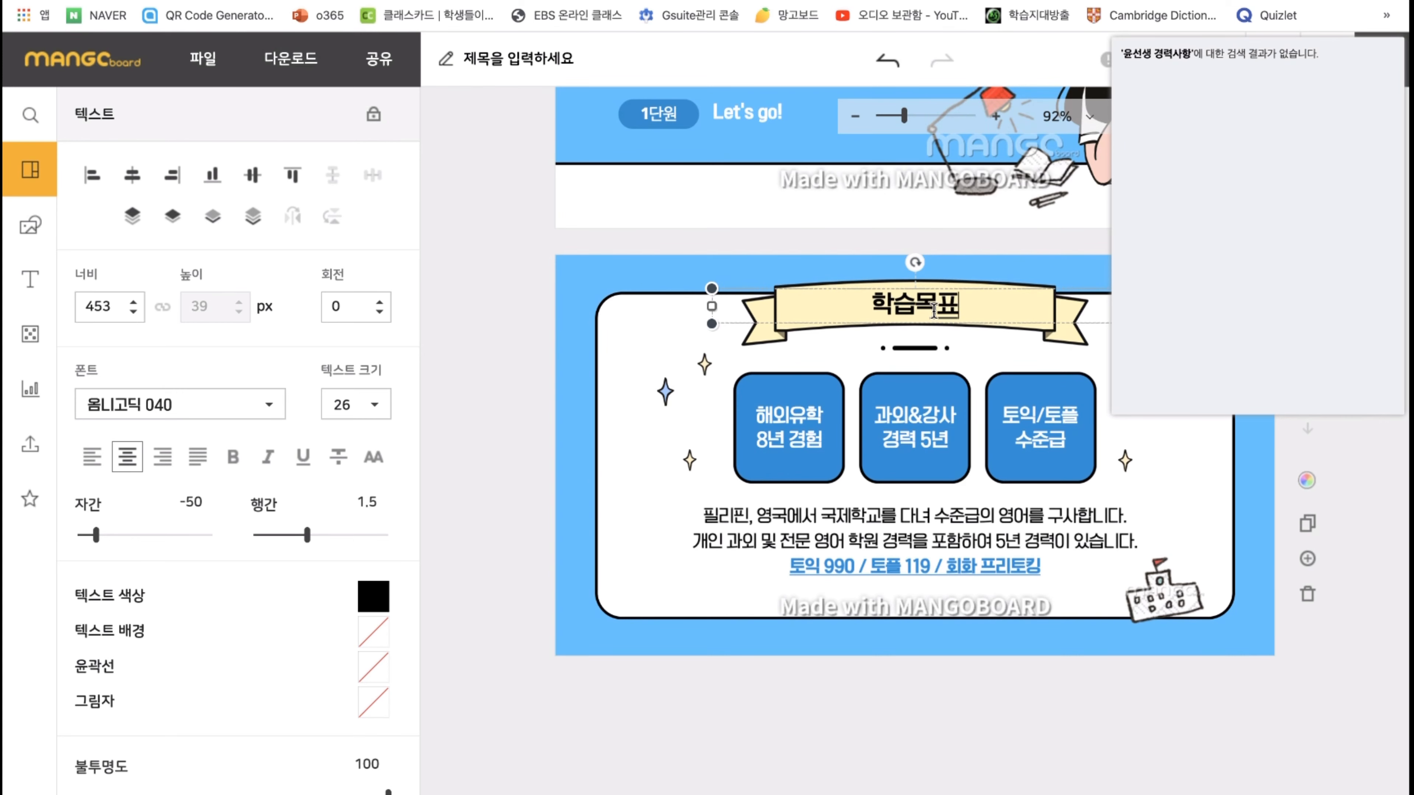
pyautogui.click(525, 277)
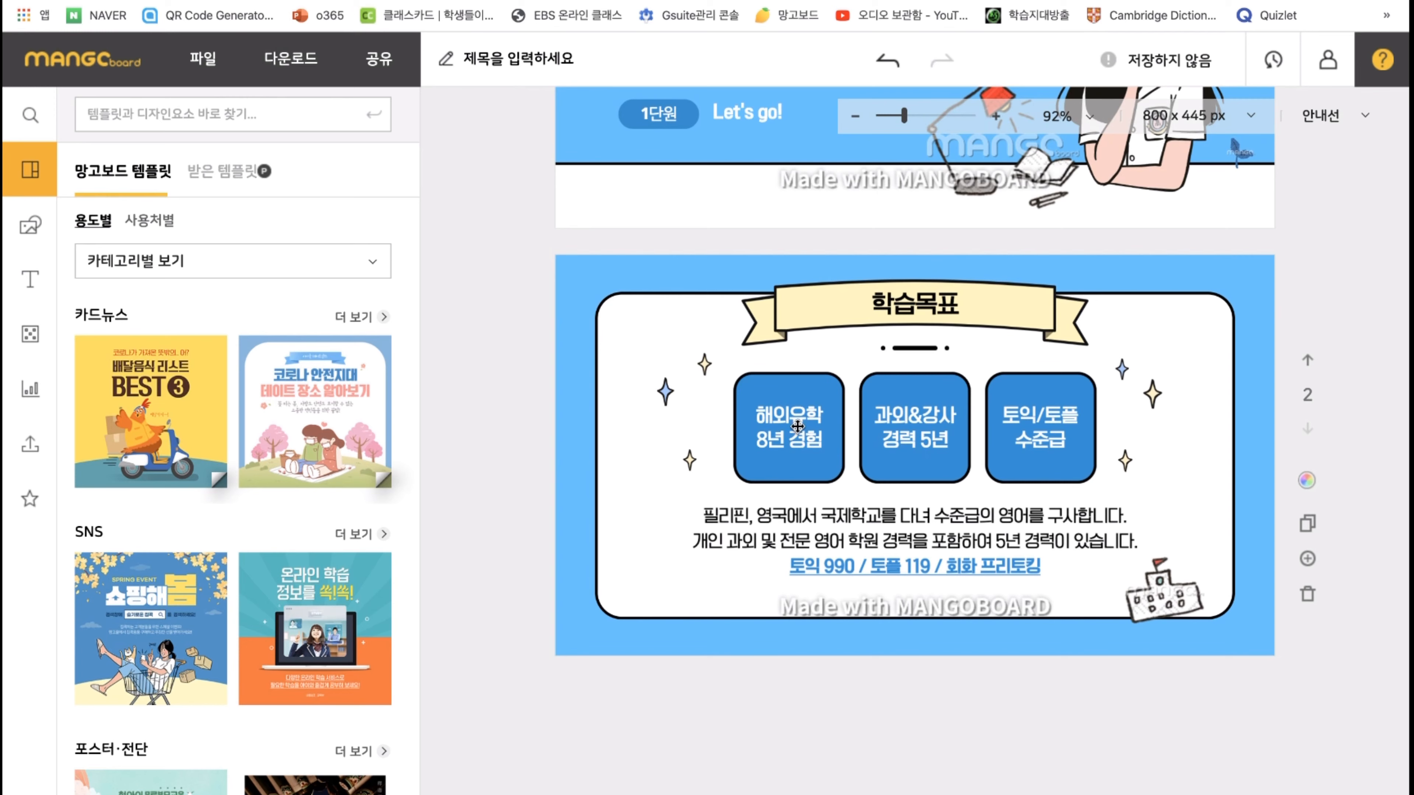
# - Delete the girl illustration and the handwritten caption beside her from page 1
pyautogui.scroll(5, 1044, 459)
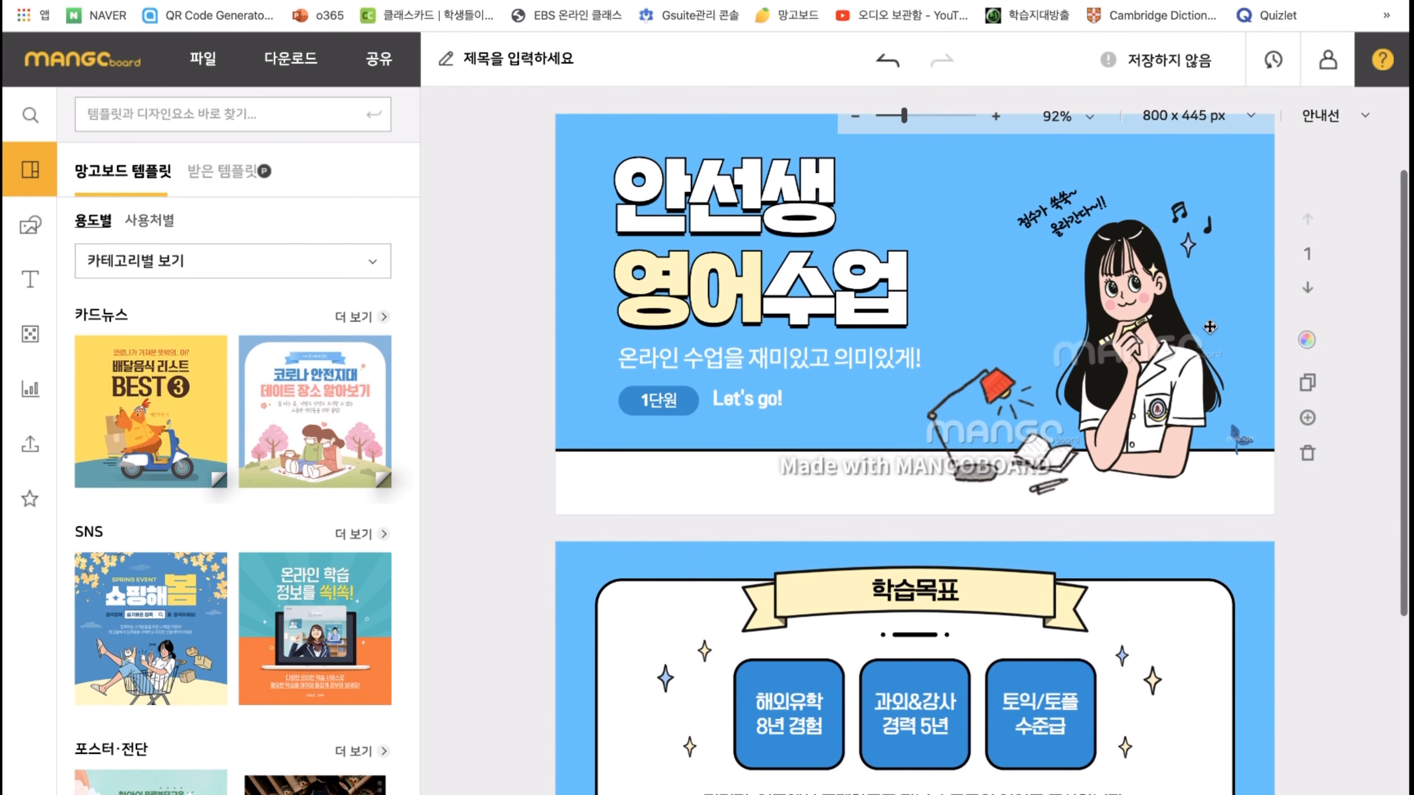
pyautogui.click(1210, 327)
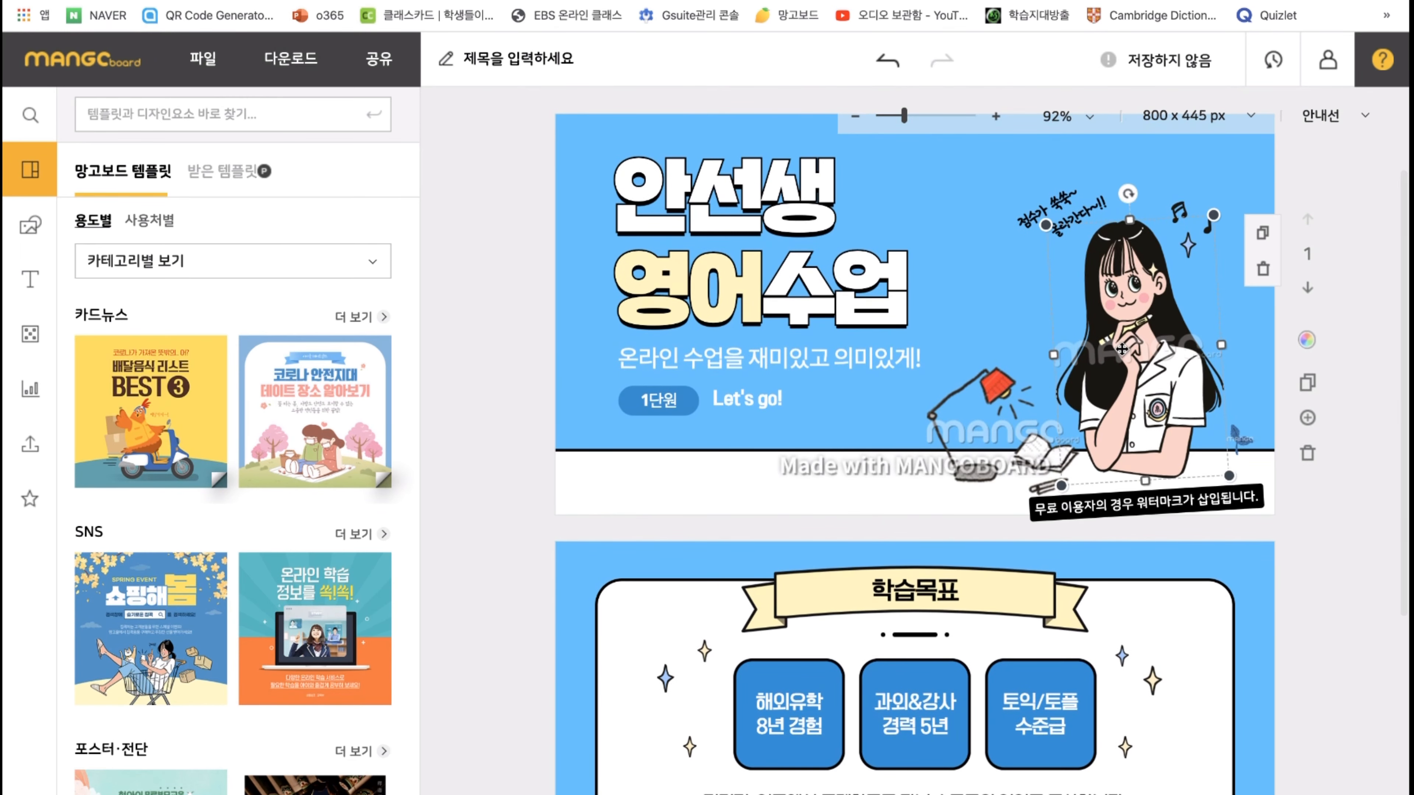
pyautogui.scroll(2, 1169, 335)
pyautogui.press('Delete')
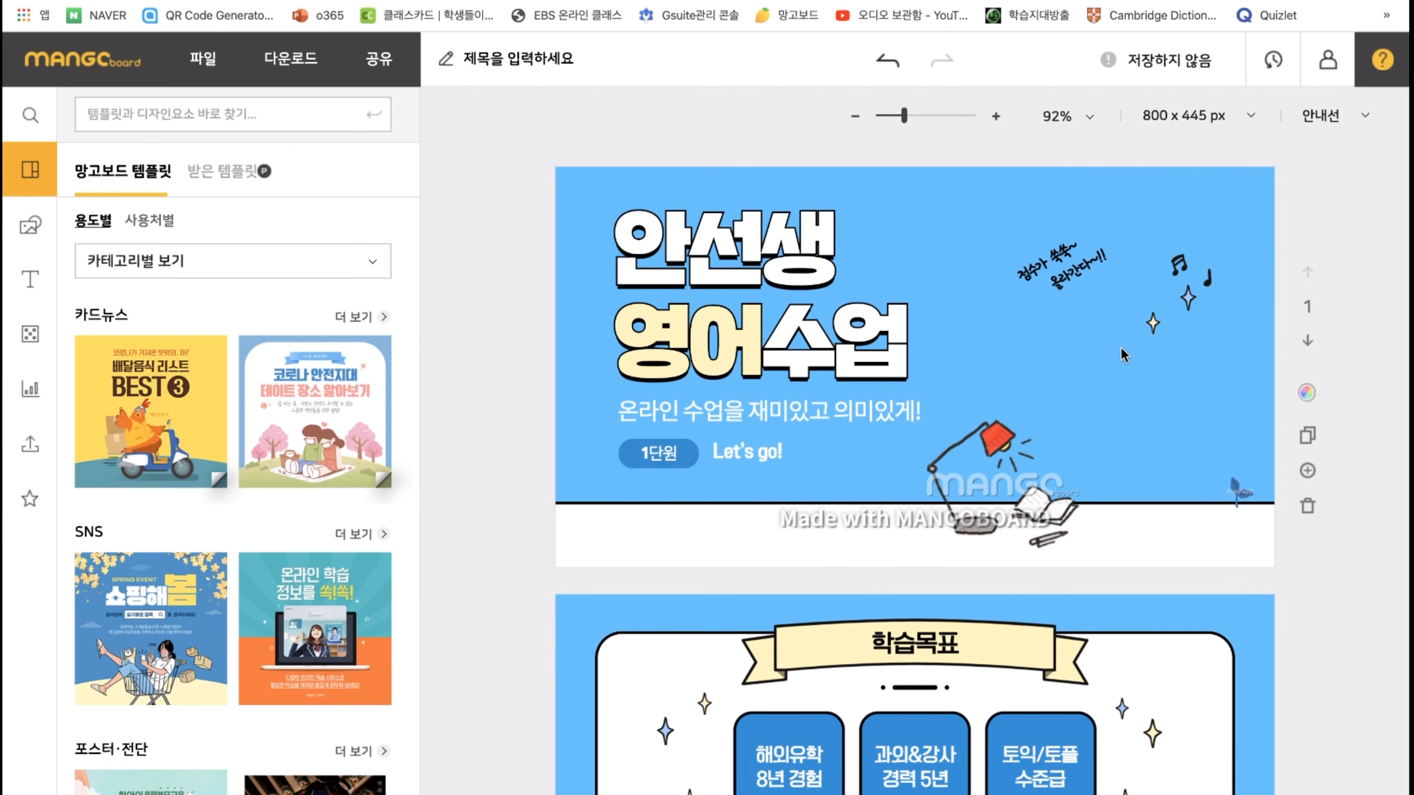
pyautogui.click(1078, 267)
pyautogui.press('Delete')
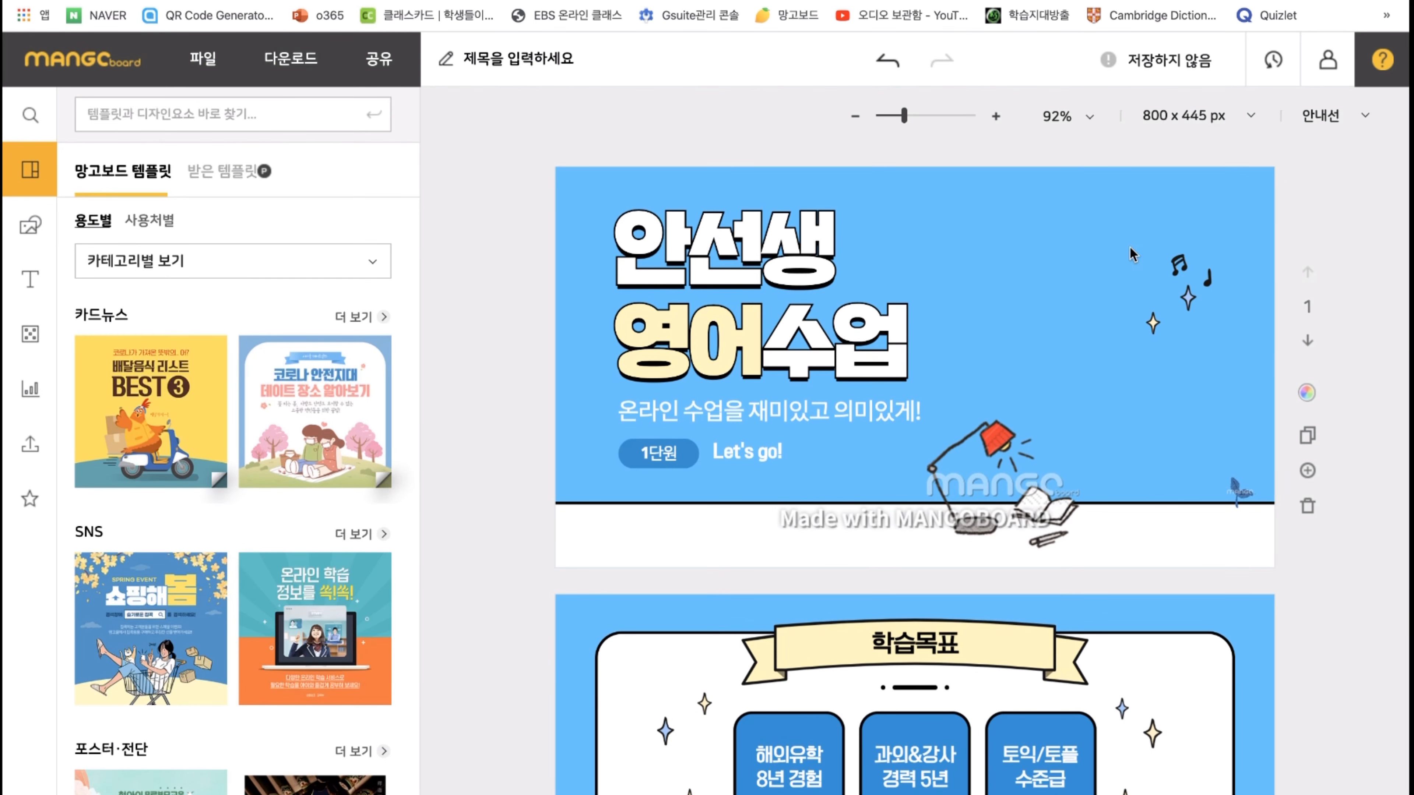
# - Enlarge the double music note on page 1 to about 82 x 108 px and move it beside the title's first line
pyautogui.click(1184, 264)
pyautogui.moveTo(1188, 277); pyautogui.dragTo(1266, 336)
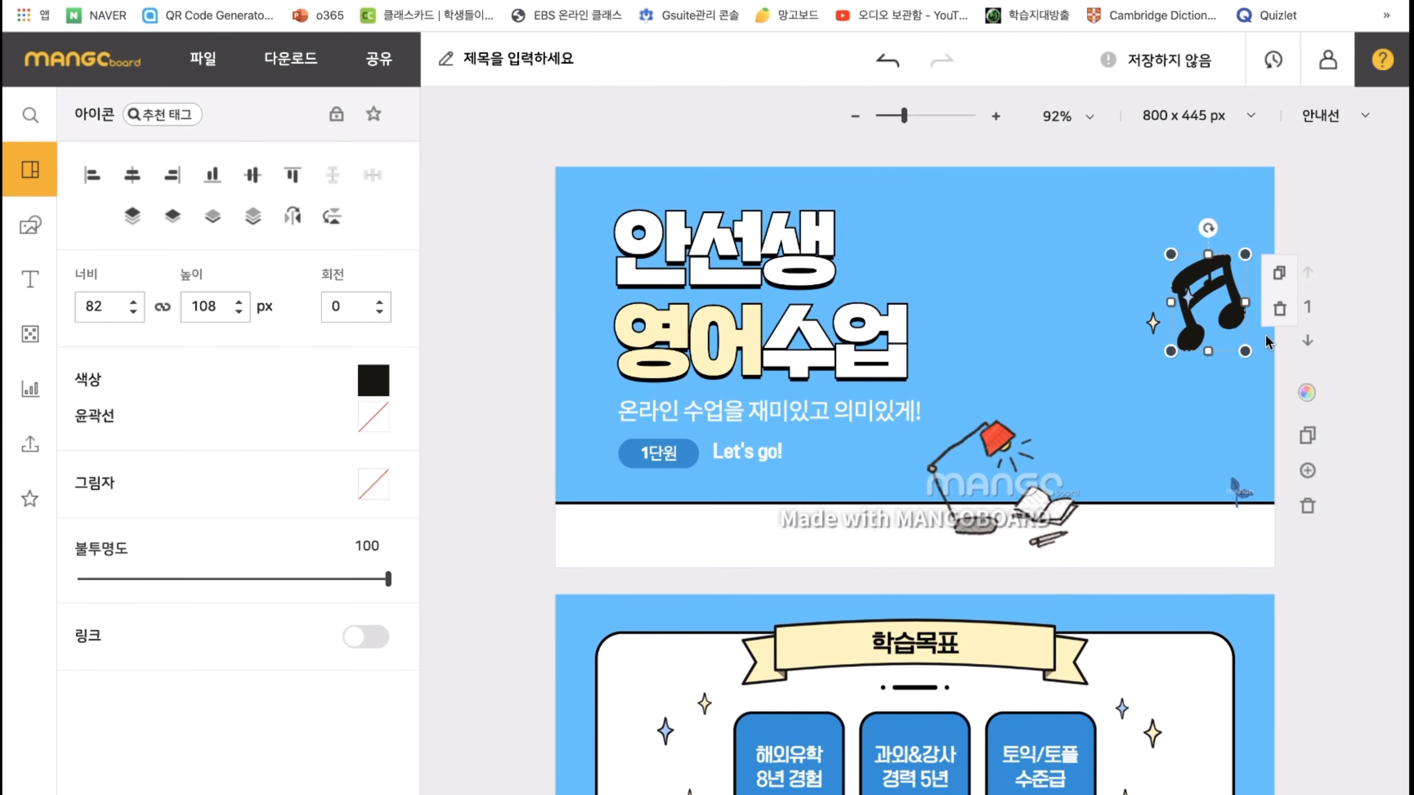
pyautogui.moveTo(1205, 265); pyautogui.dragTo(913, 212)
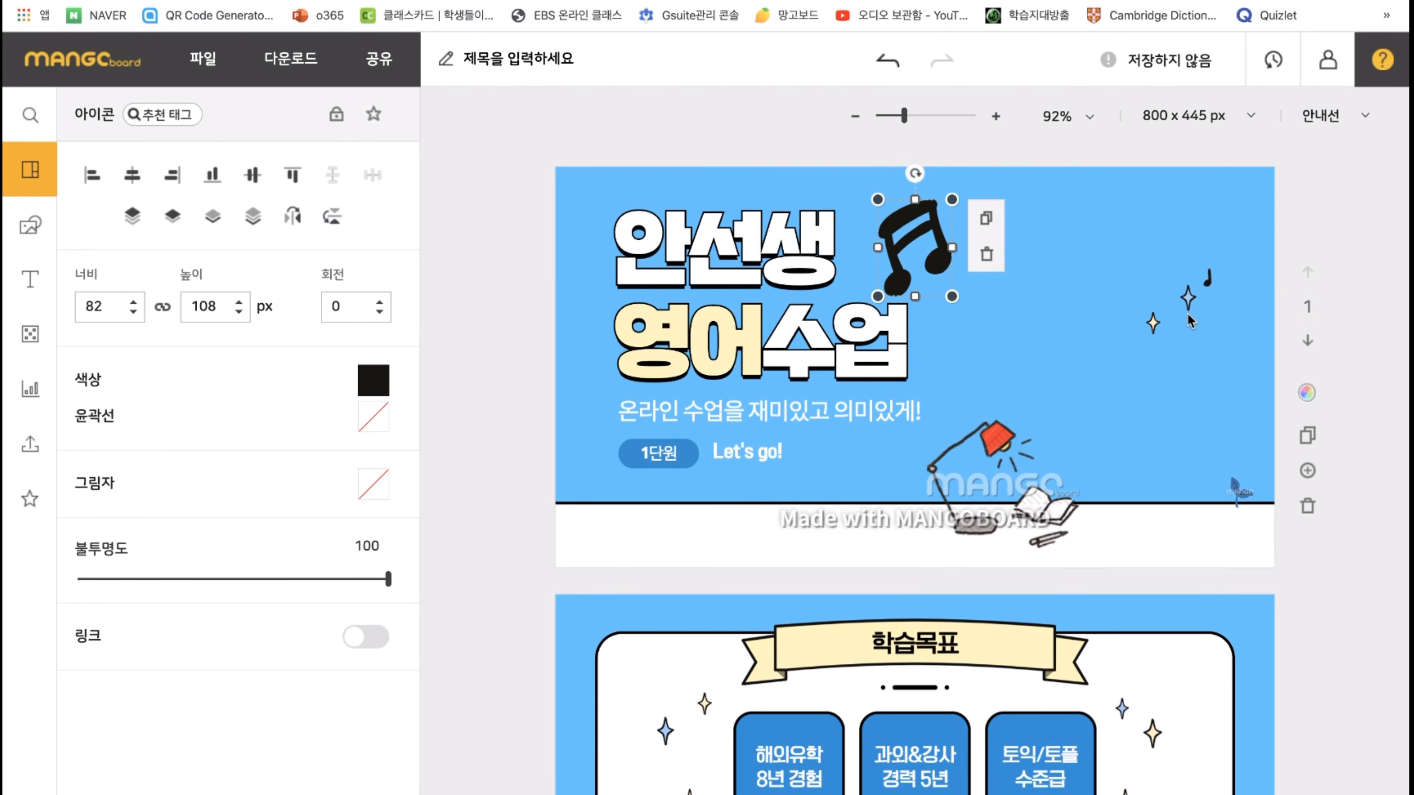
pyautogui.click(1016, 282)
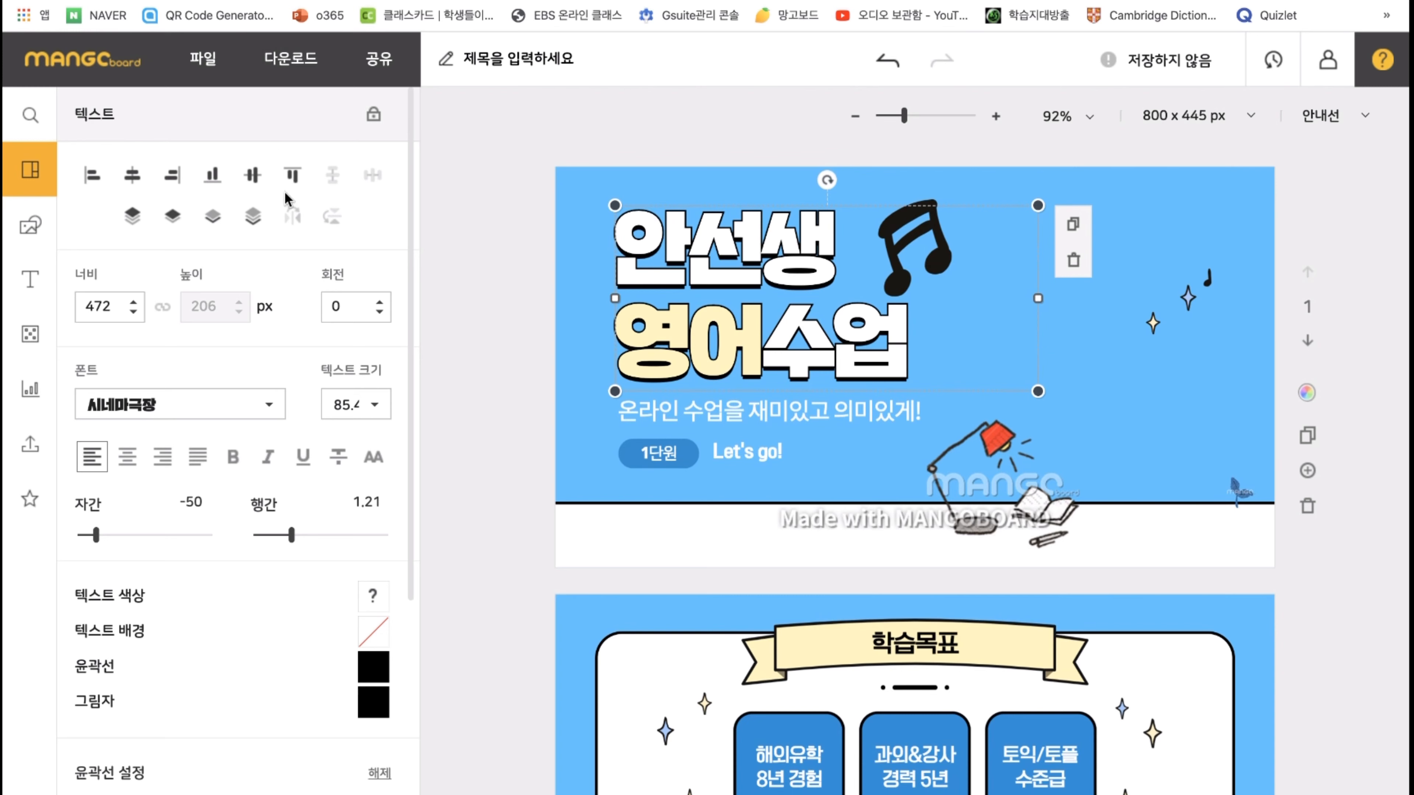
# - Browse the design element categories for shapes, lines, icons and image frames
pyautogui.click(29, 226)
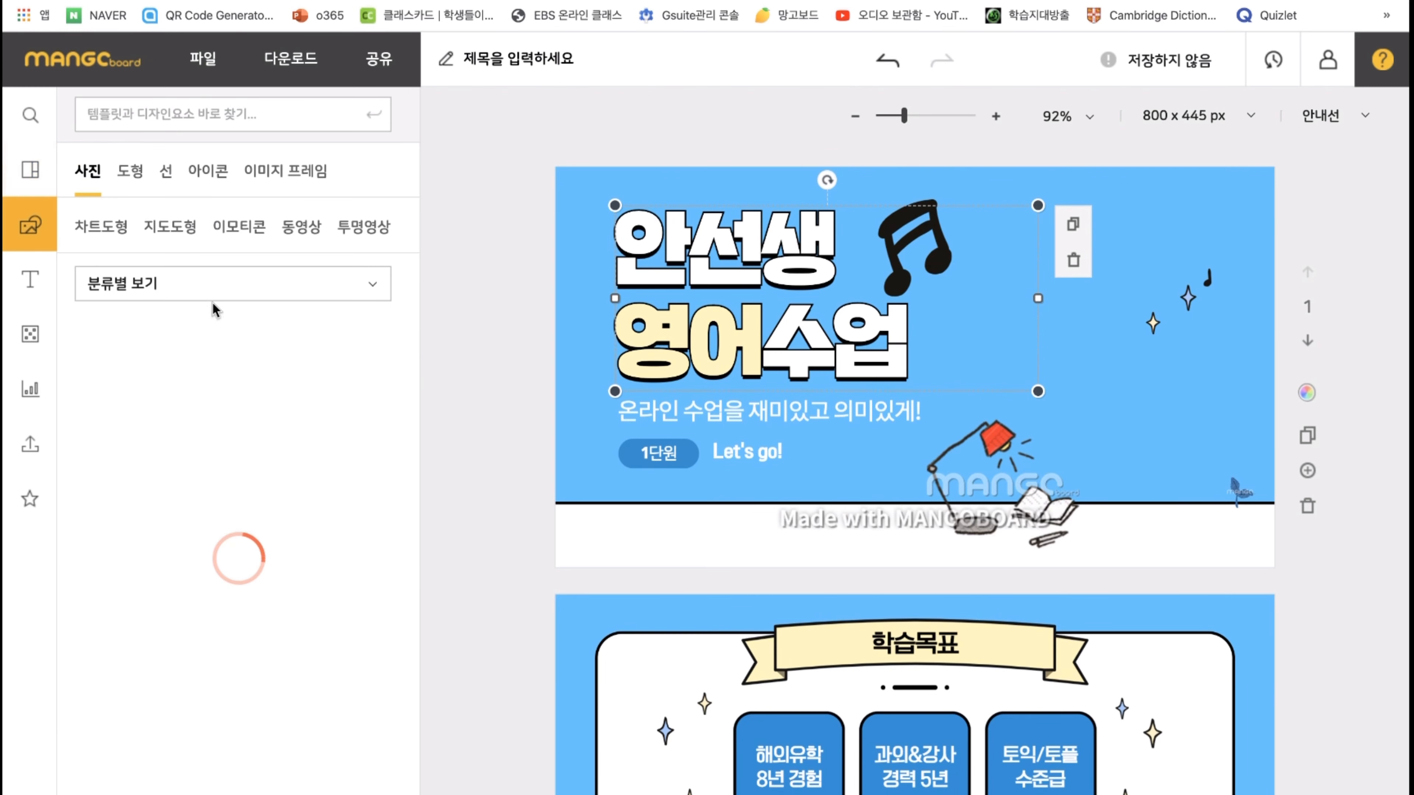
pyautogui.click(131, 174)
pyautogui.click(167, 173)
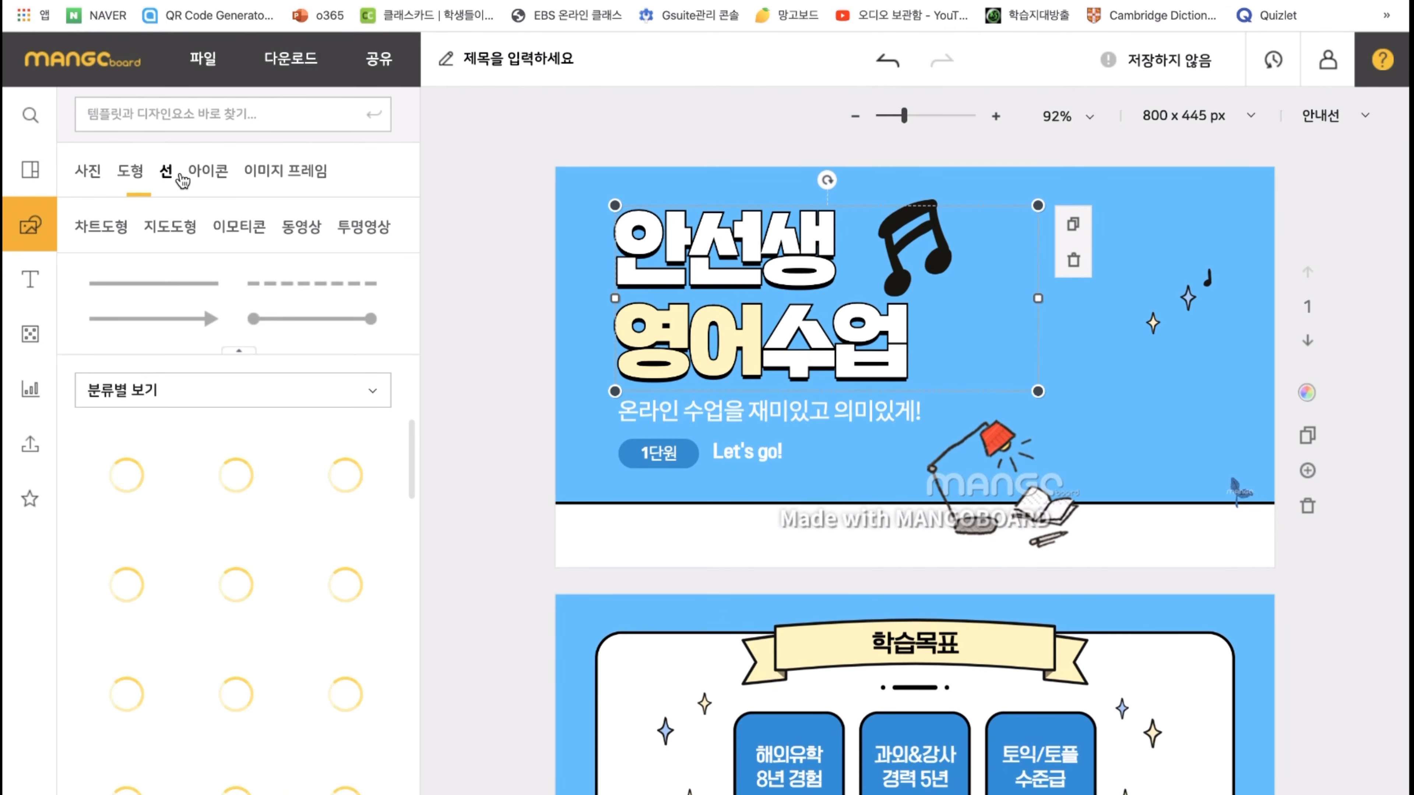
pyautogui.click(225, 180)
pyautogui.scroll(-15, 238, 422)
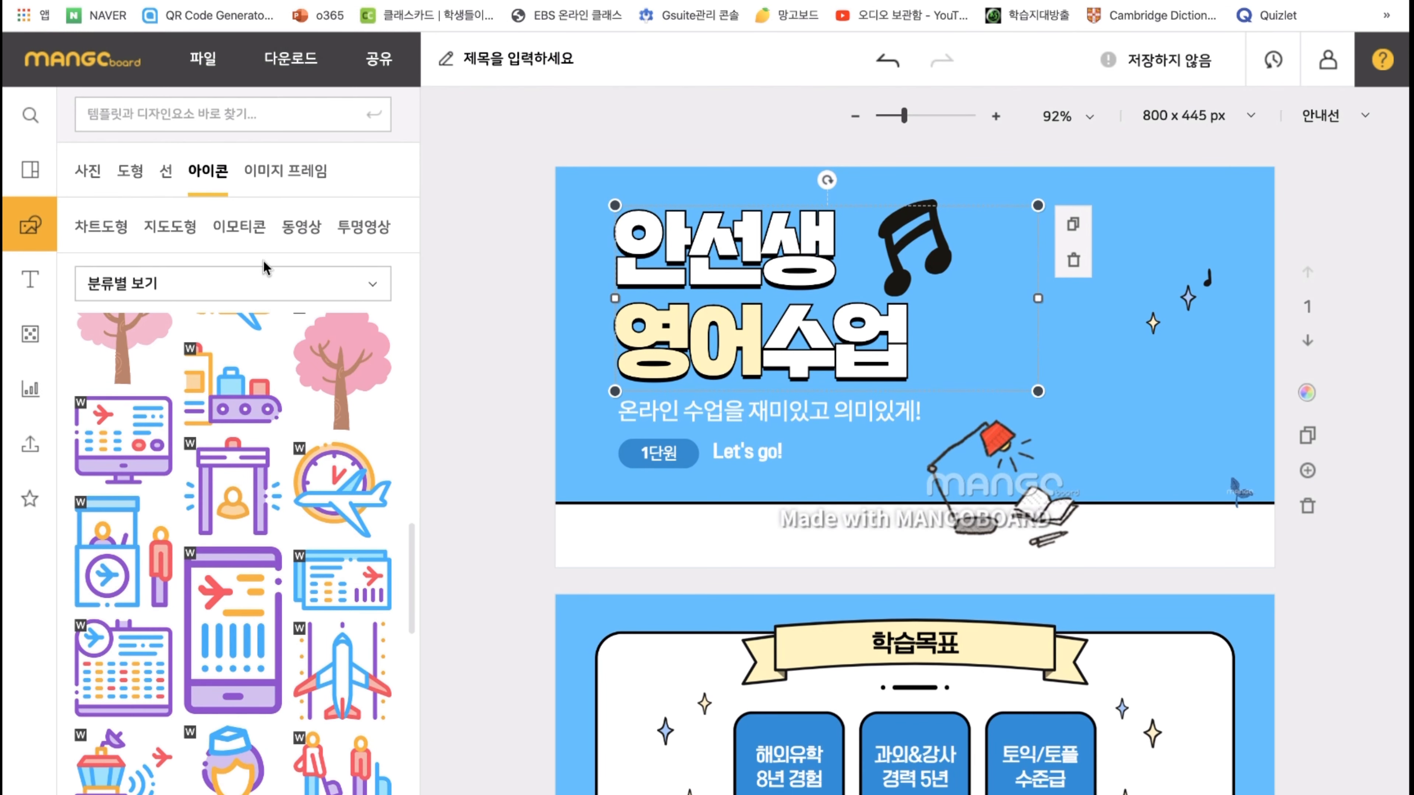
pyautogui.click(306, 177)
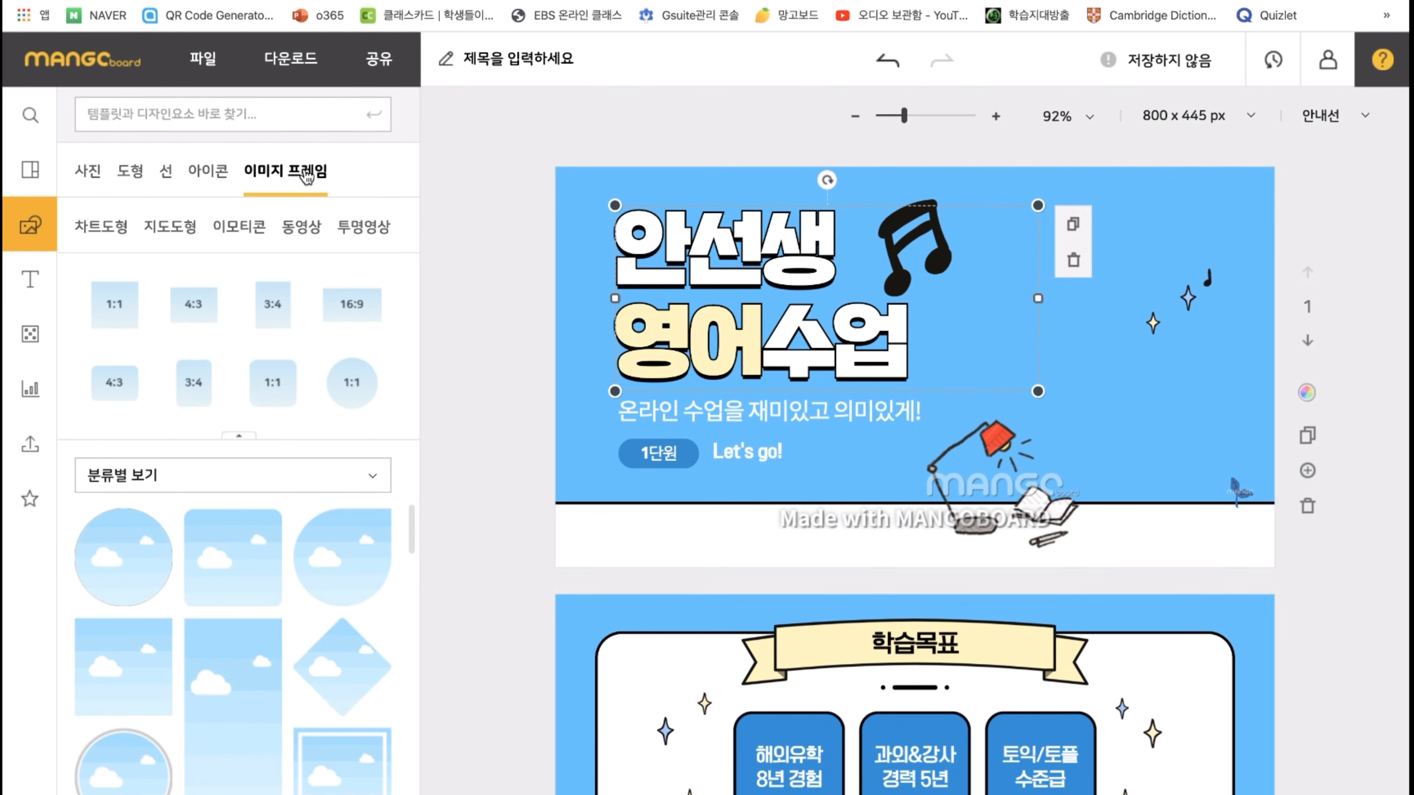
pyautogui.click(166, 174)
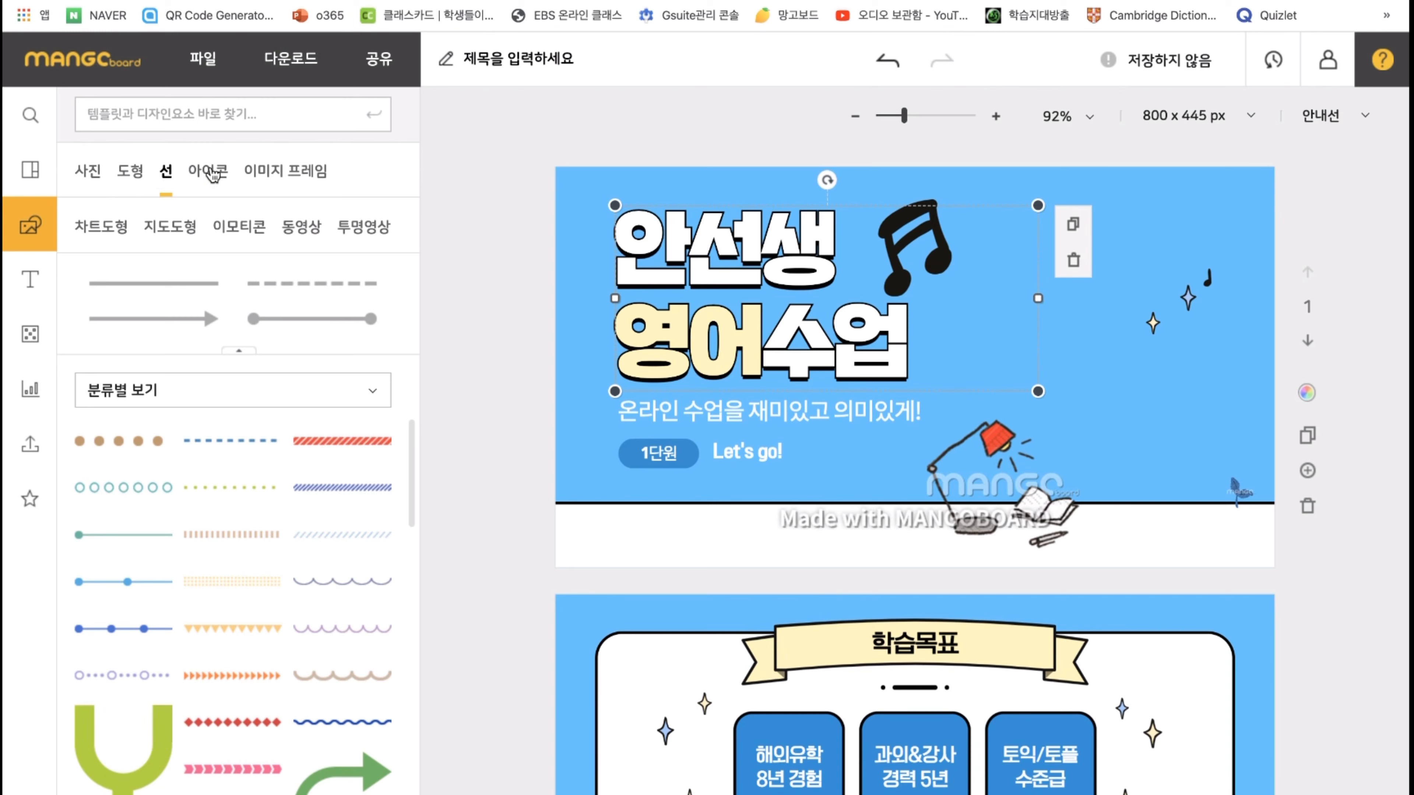
# - Search the design elements for "학생" and place the illustration of the student writing at a desk in page 1's lower right area
pyautogui.click(247, 108)
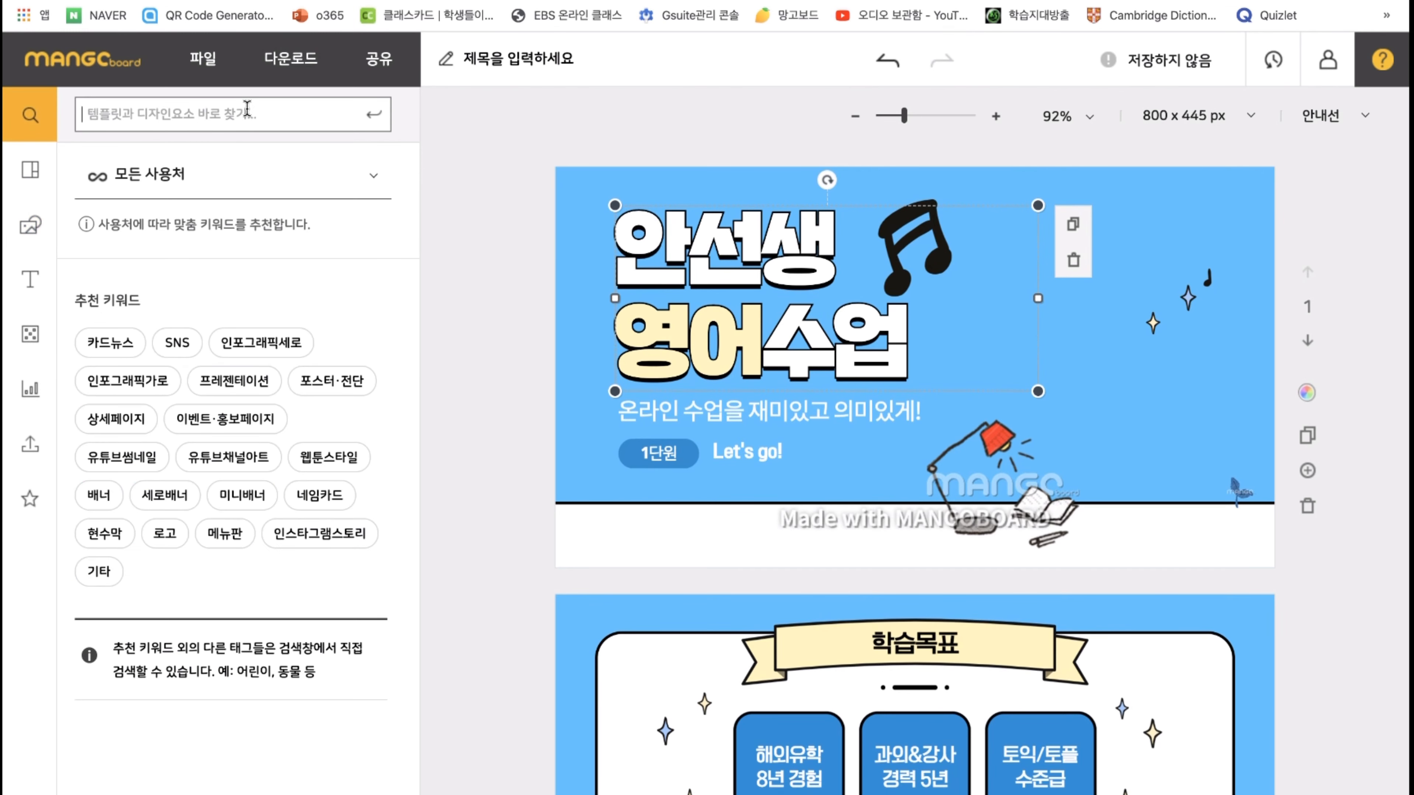
pyautogui.write('학생')
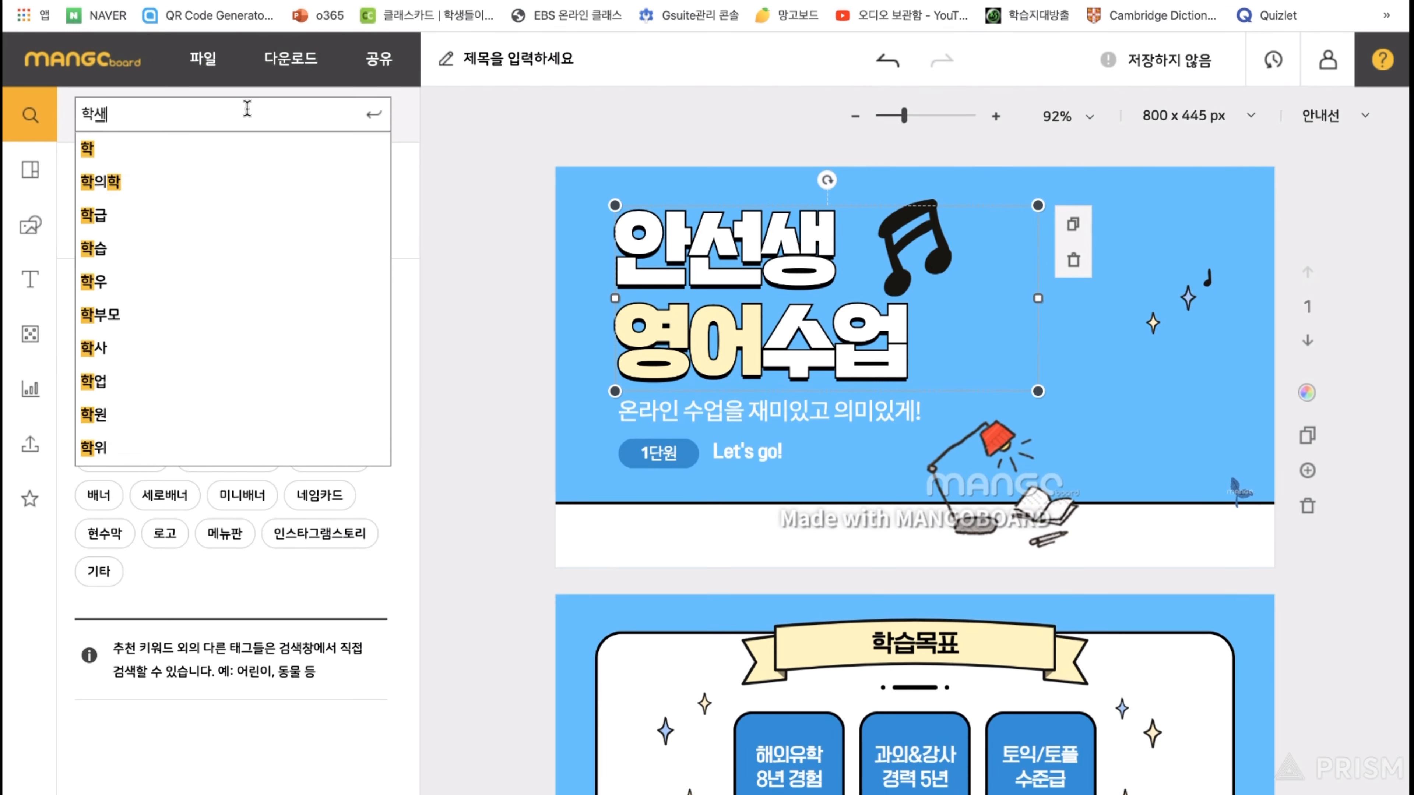
pyautogui.press('Return')
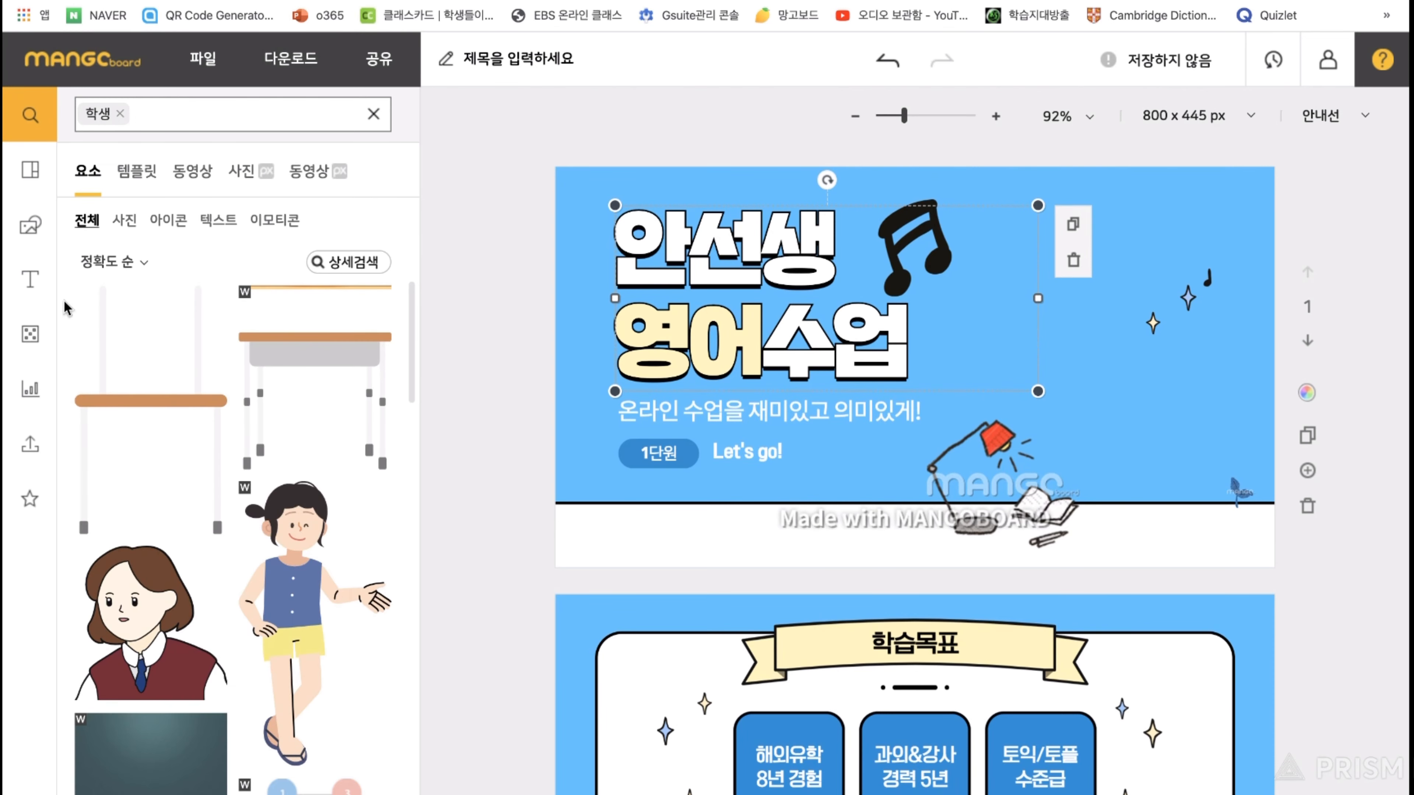
pyautogui.scroll(-10, 296, 530)
pyautogui.scroll(-10, 295, 531)
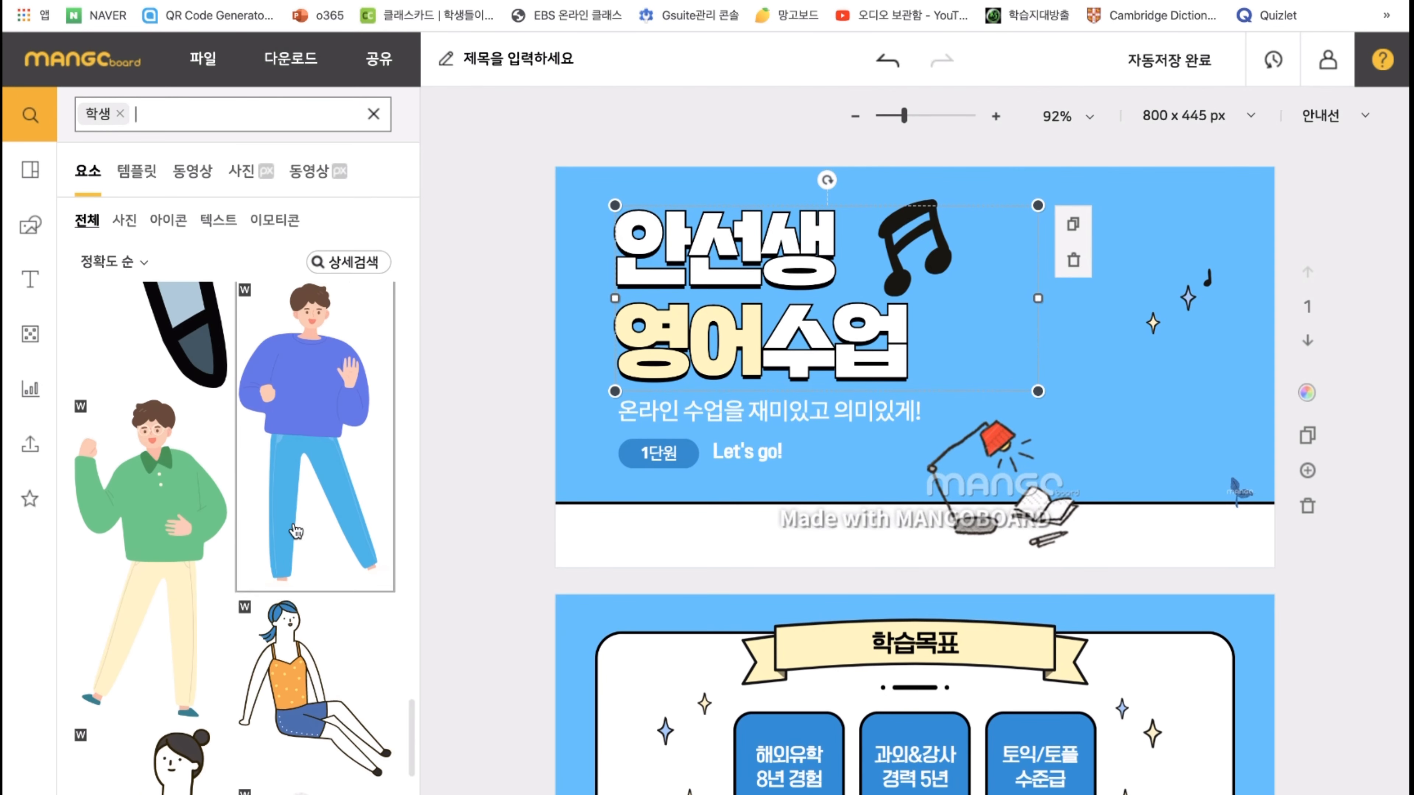
pyautogui.scroll(-10, 296, 530)
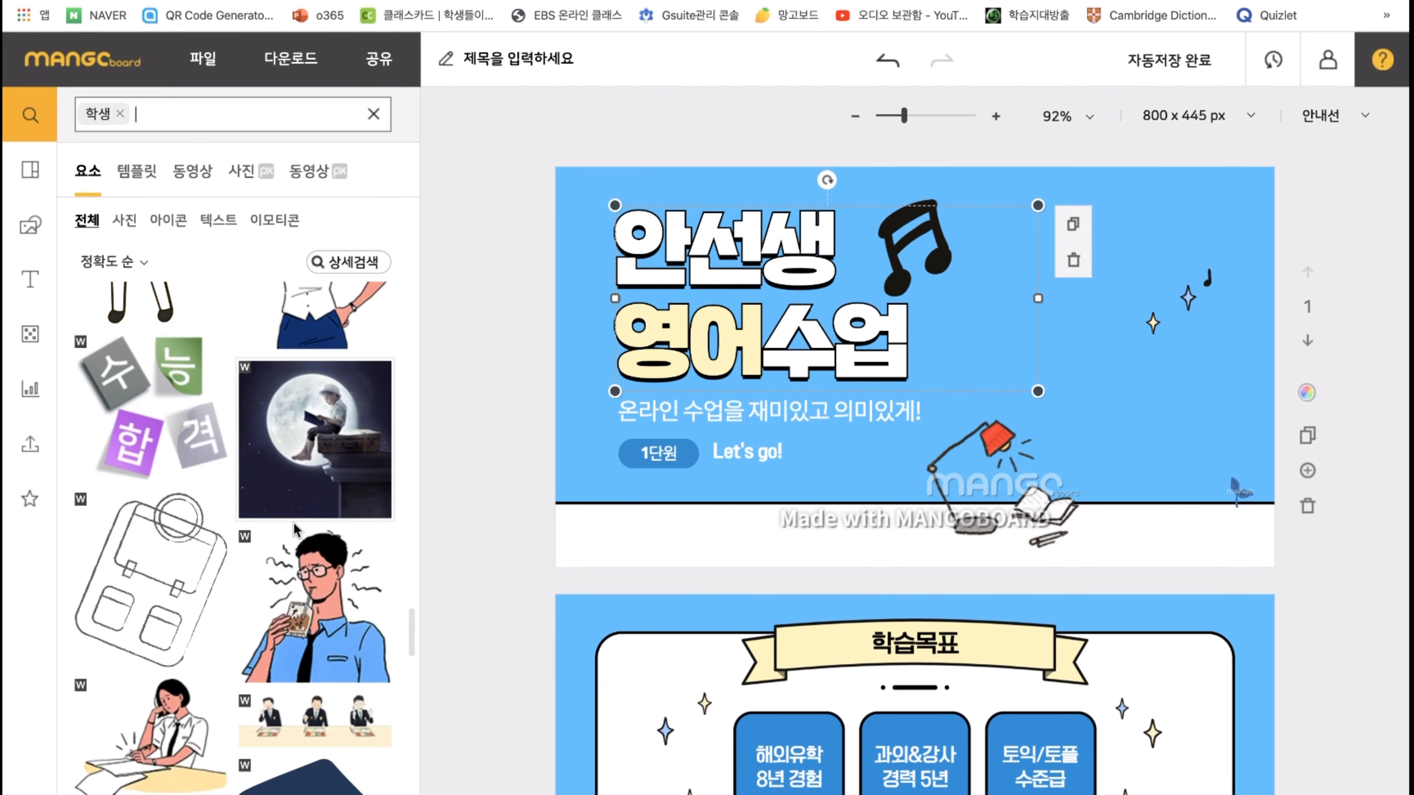
pyautogui.scroll(-10, 296, 530)
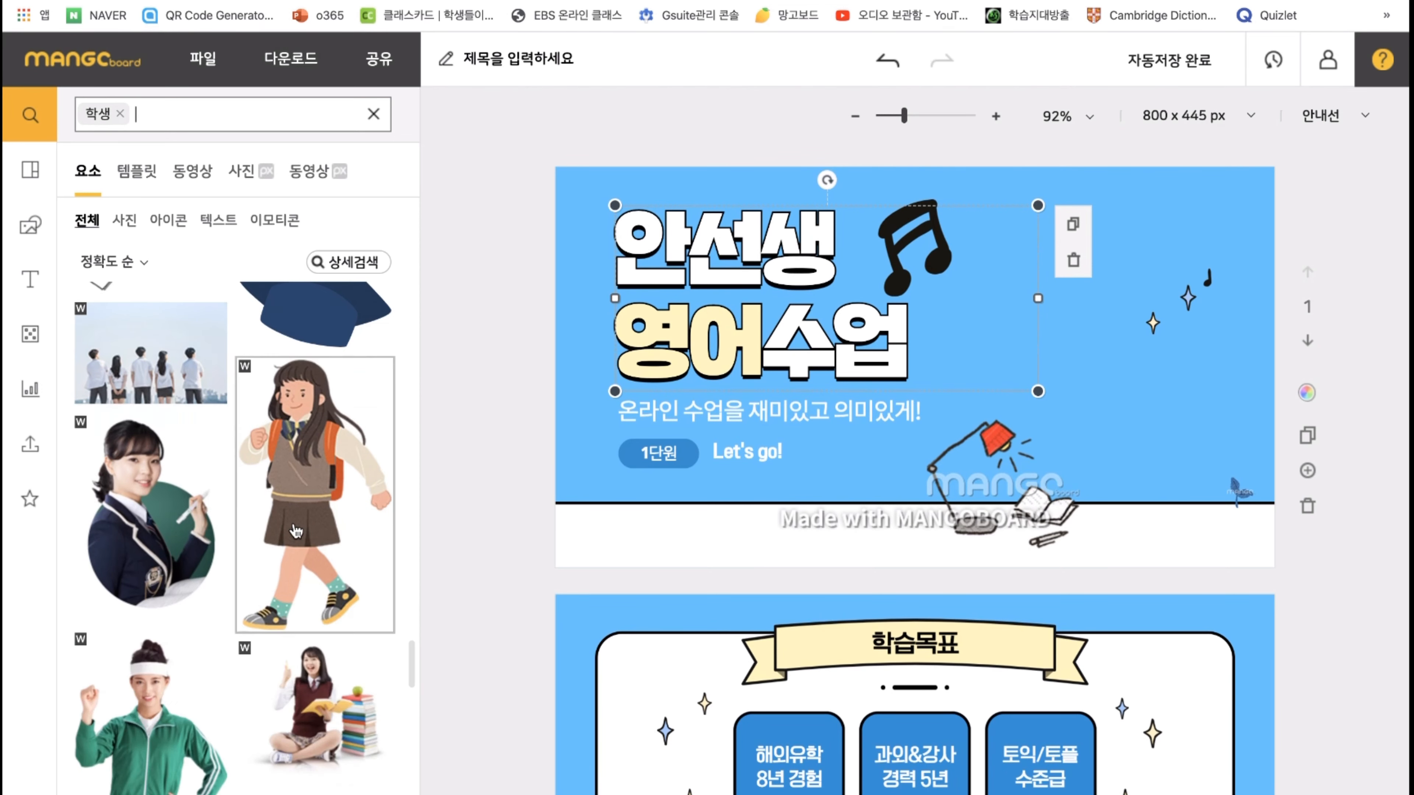
pyautogui.scroll(1, 295, 530)
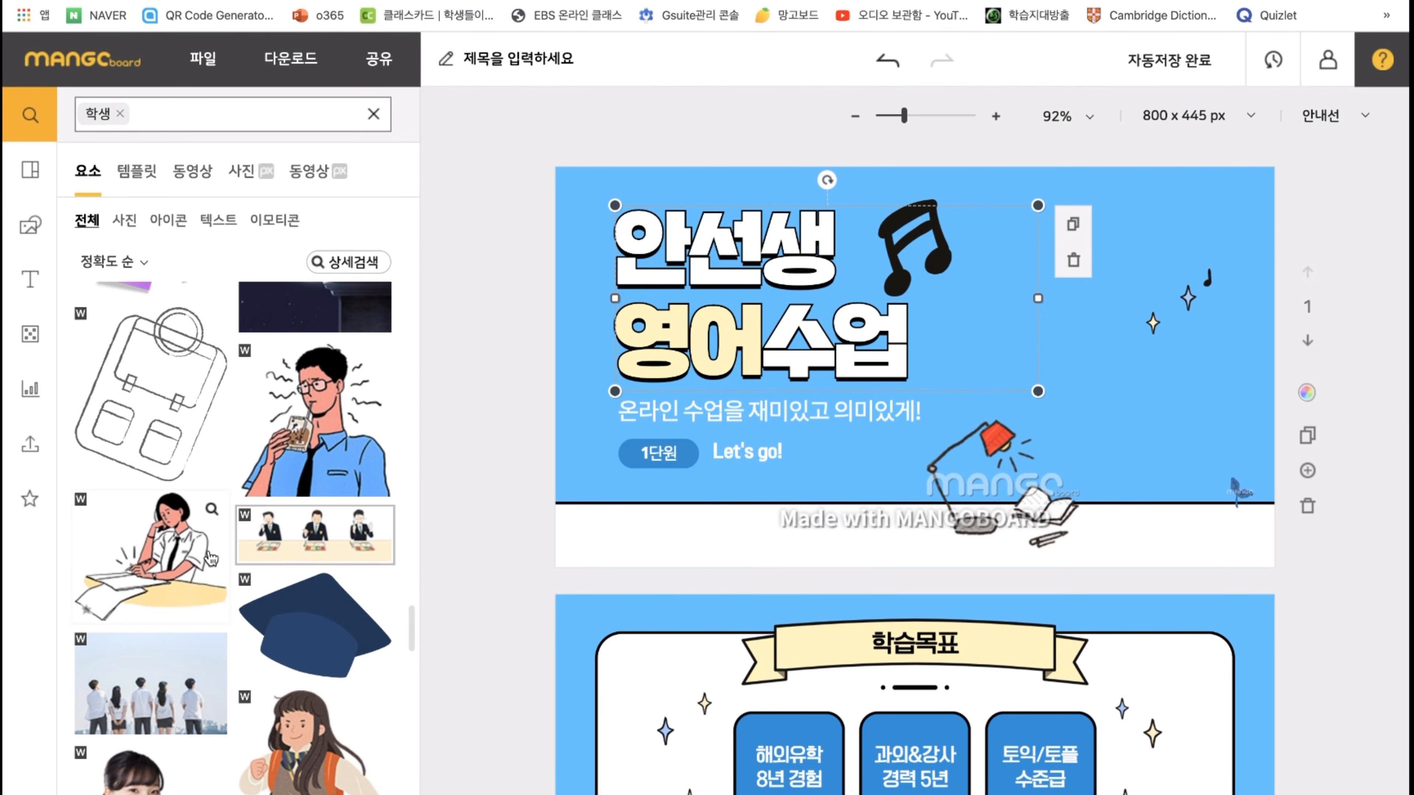
pyautogui.click(159, 556)
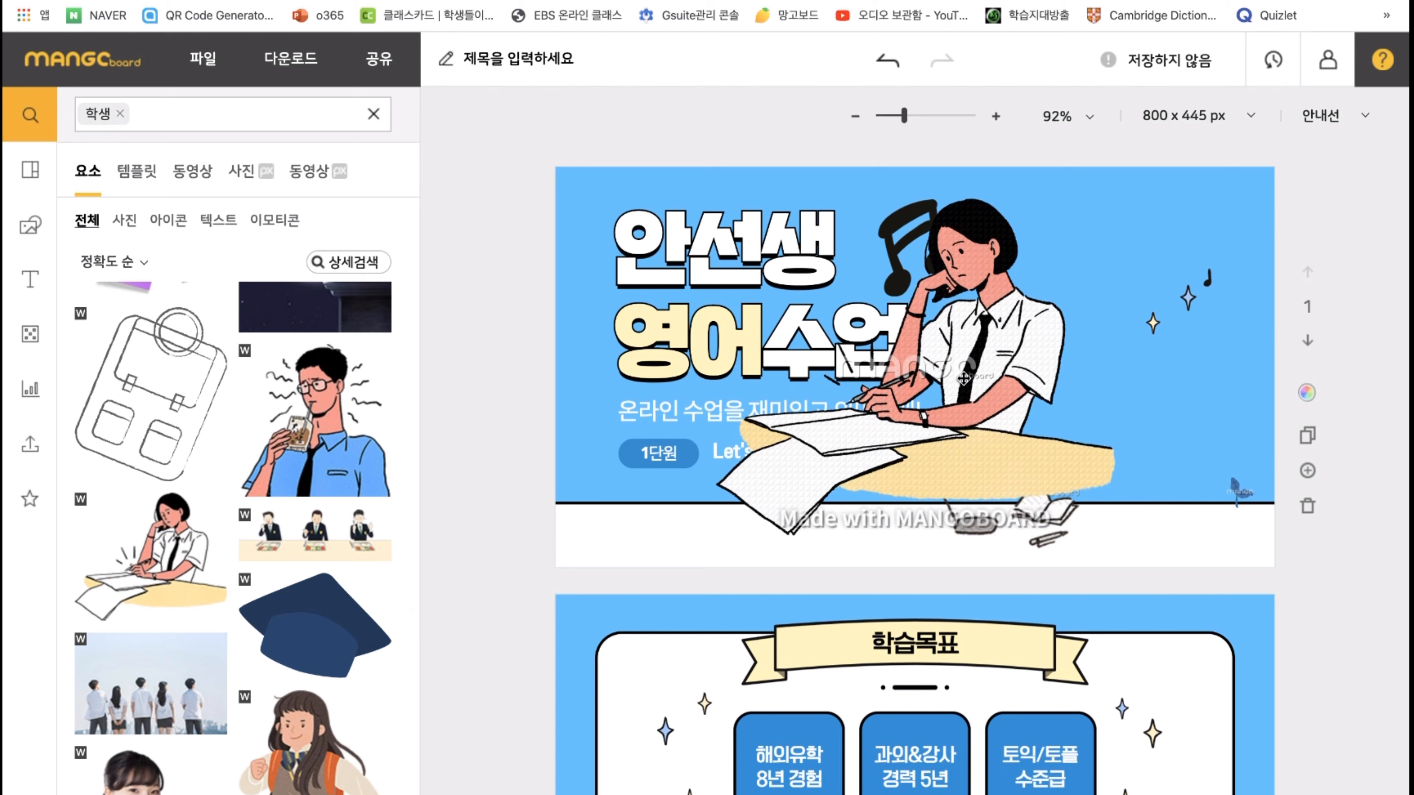
pyautogui.moveTo(964, 379); pyautogui.dragTo(1157, 464)
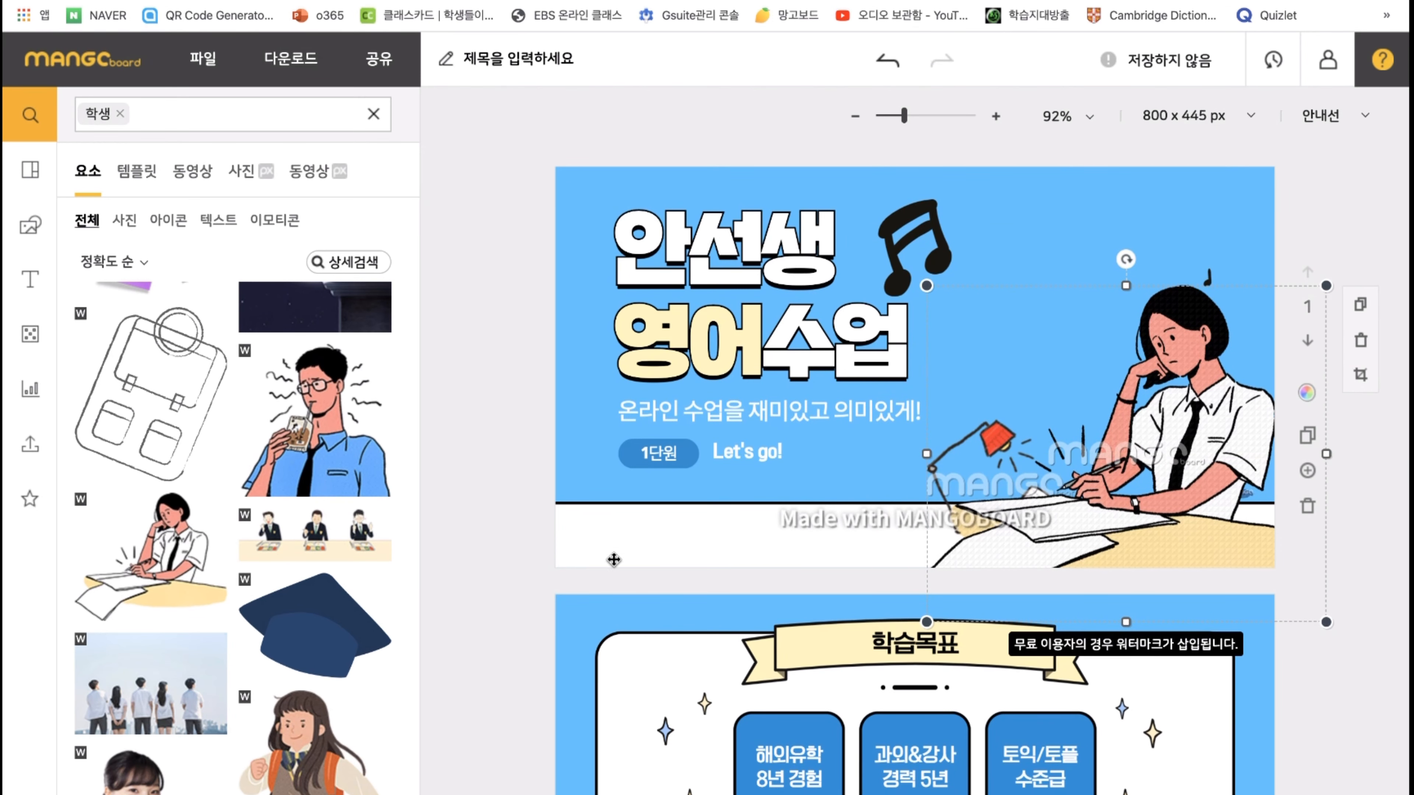
# - Delete the white strip along the bottom of page 1 and move the student illustration to about 330, 121
pyautogui.click(656, 526)
pyautogui.press('Delete')
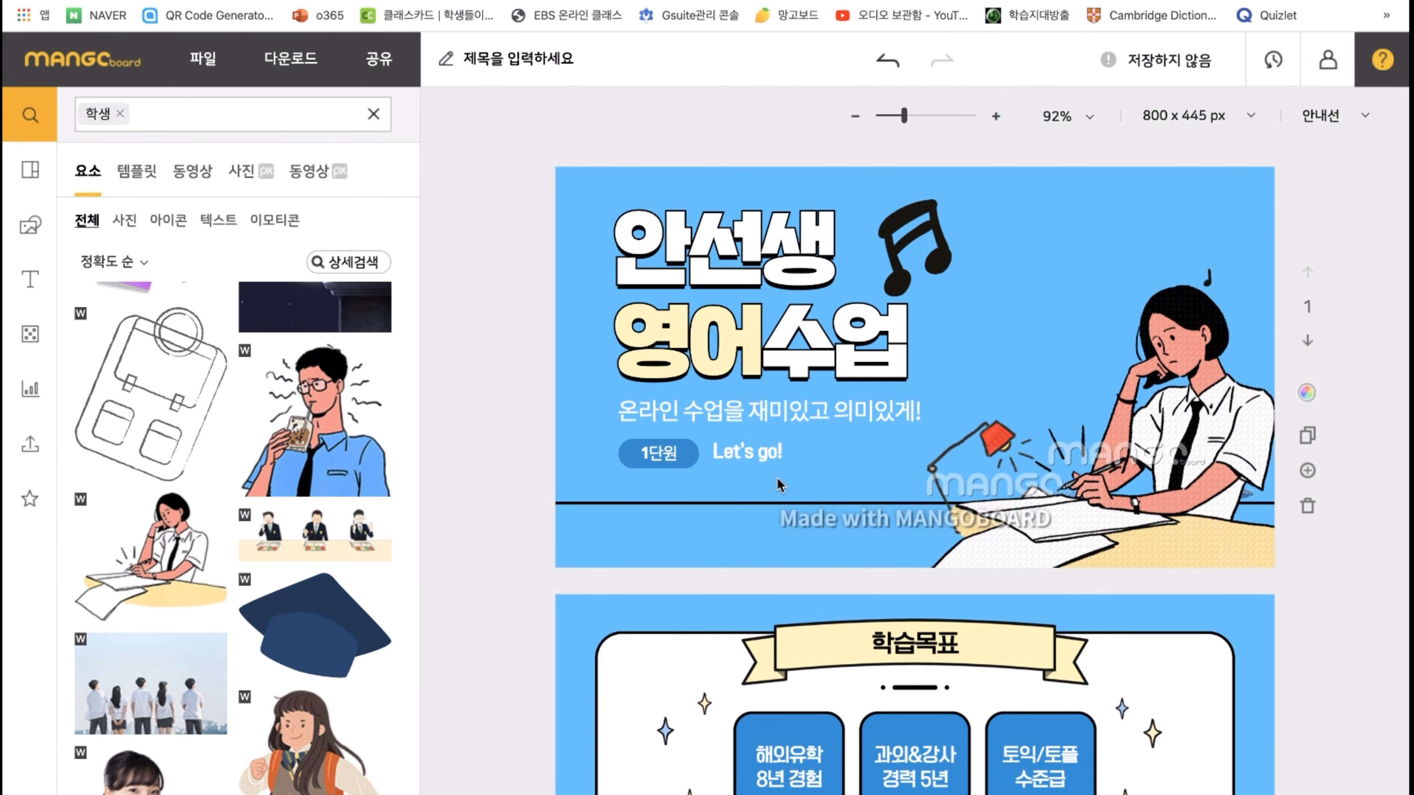
pyautogui.click(1022, 479)
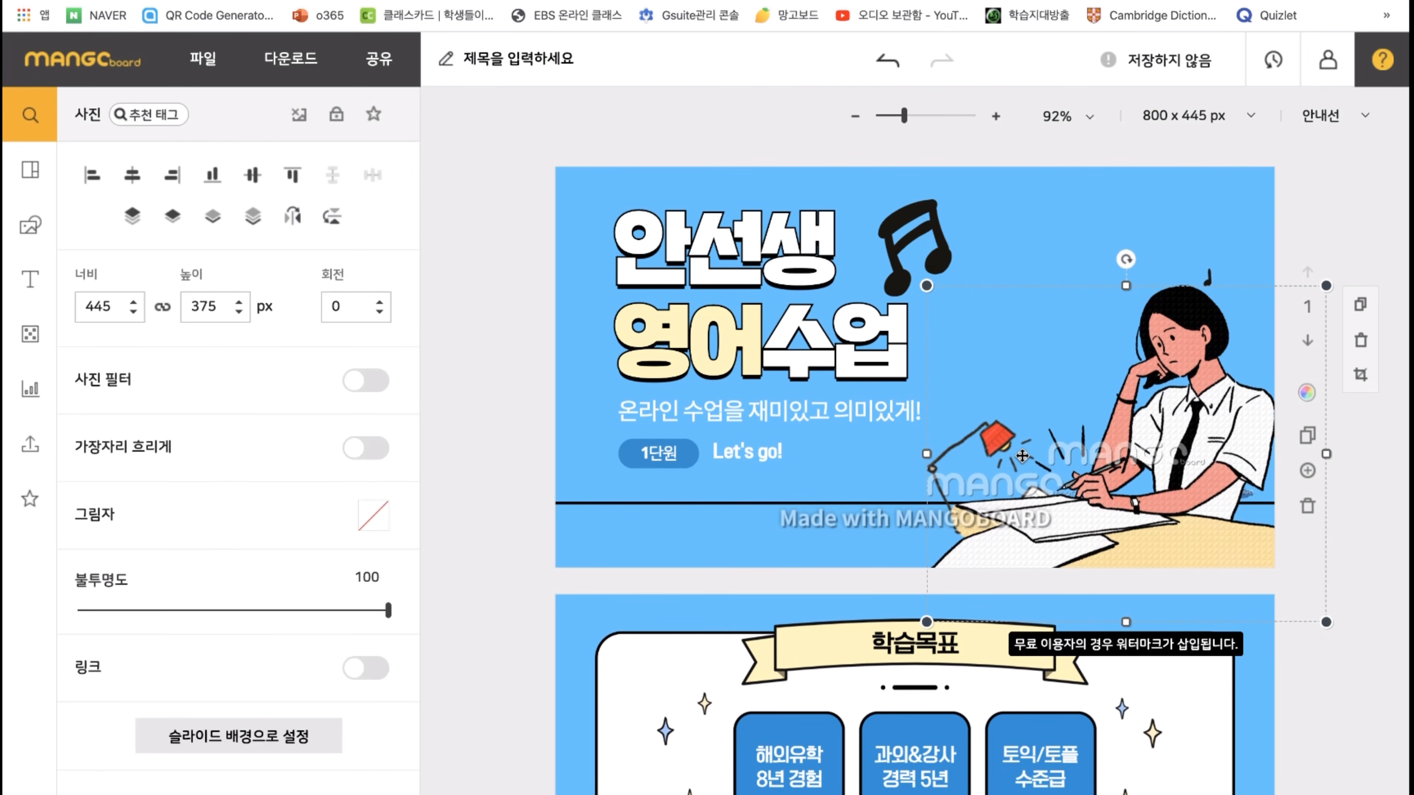
pyautogui.moveTo(1121, 492); pyautogui.dragTo(1075, 484)
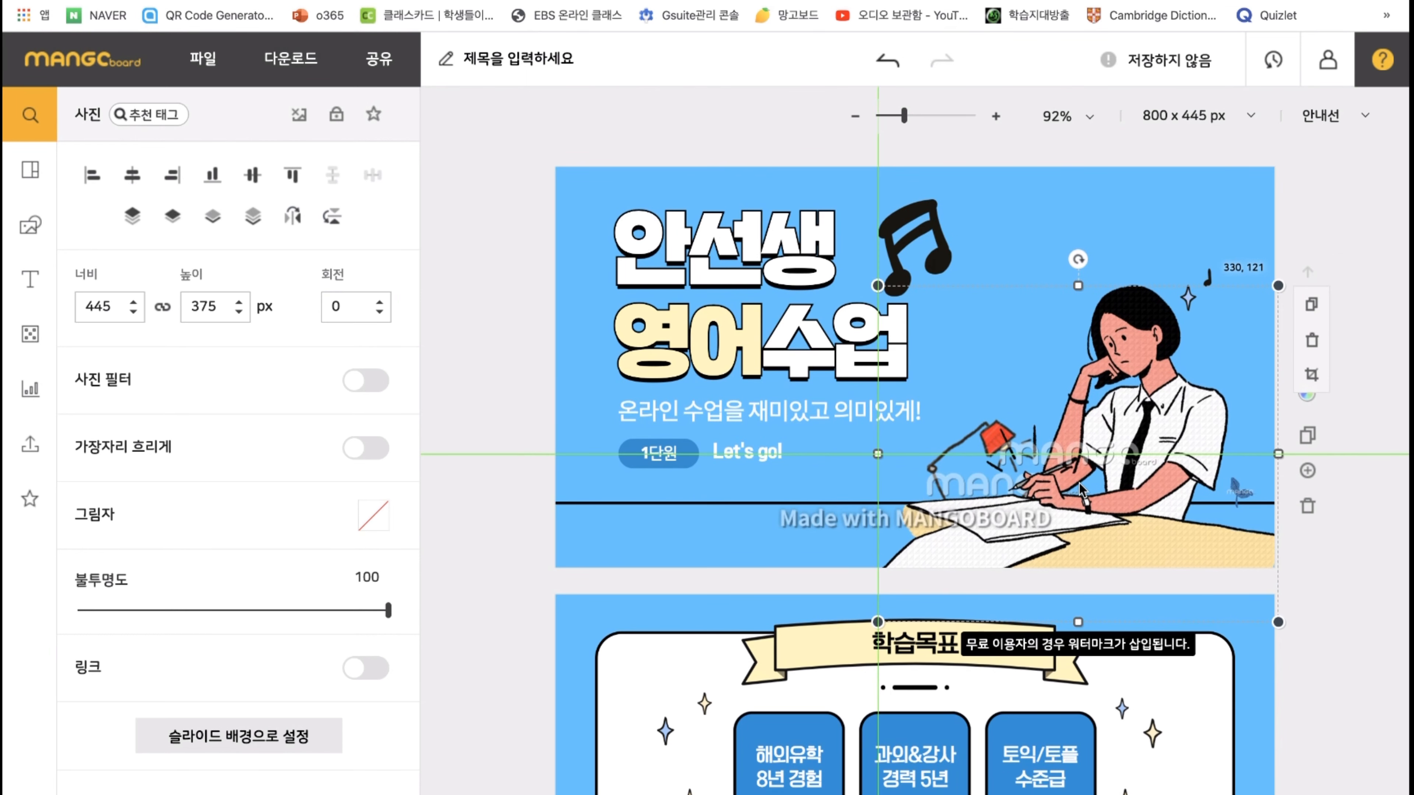
# - Add the red "구독" text design to page 1's upper right corner and shrink it to about 130 x 47 px
pyautogui.click(35, 291)
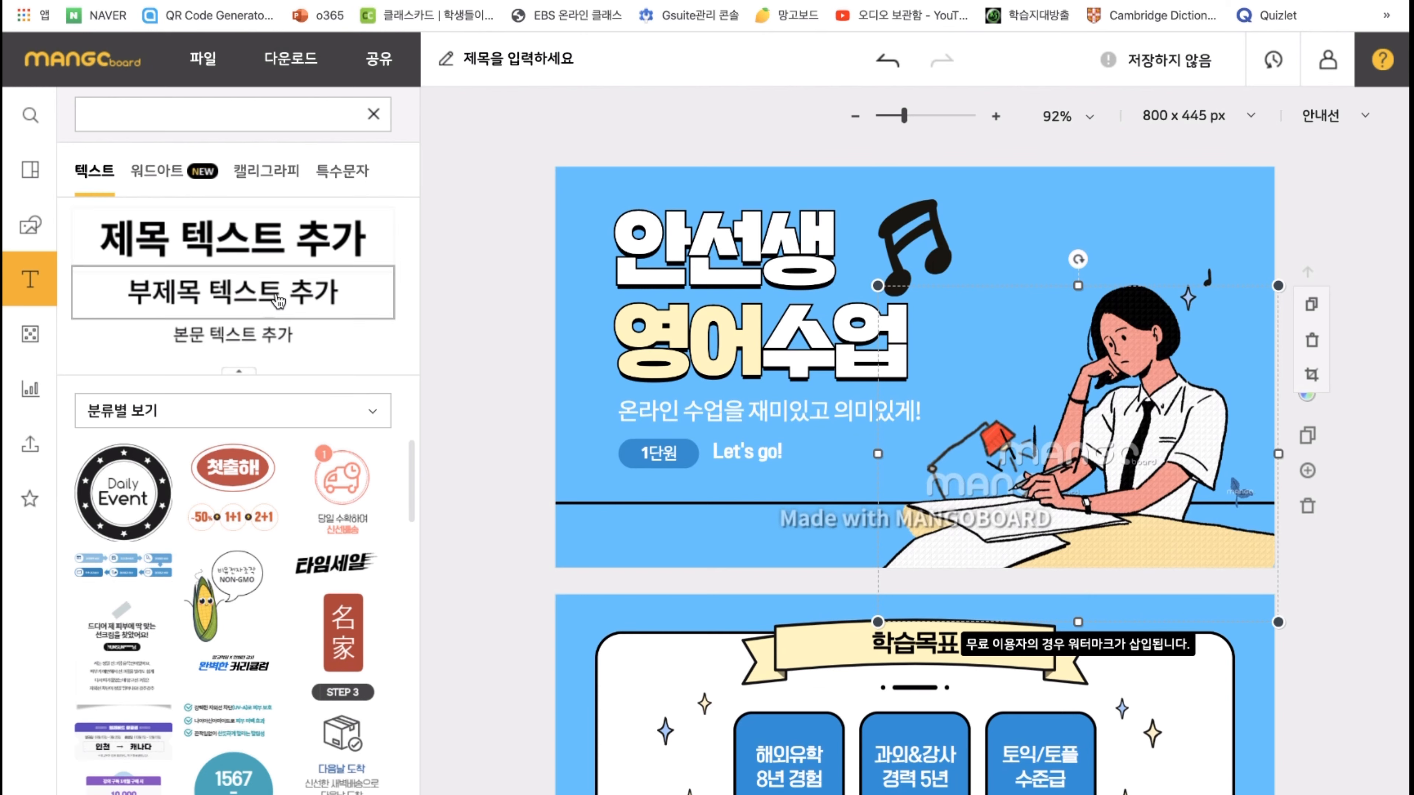
pyautogui.scroll(-10, 281, 522)
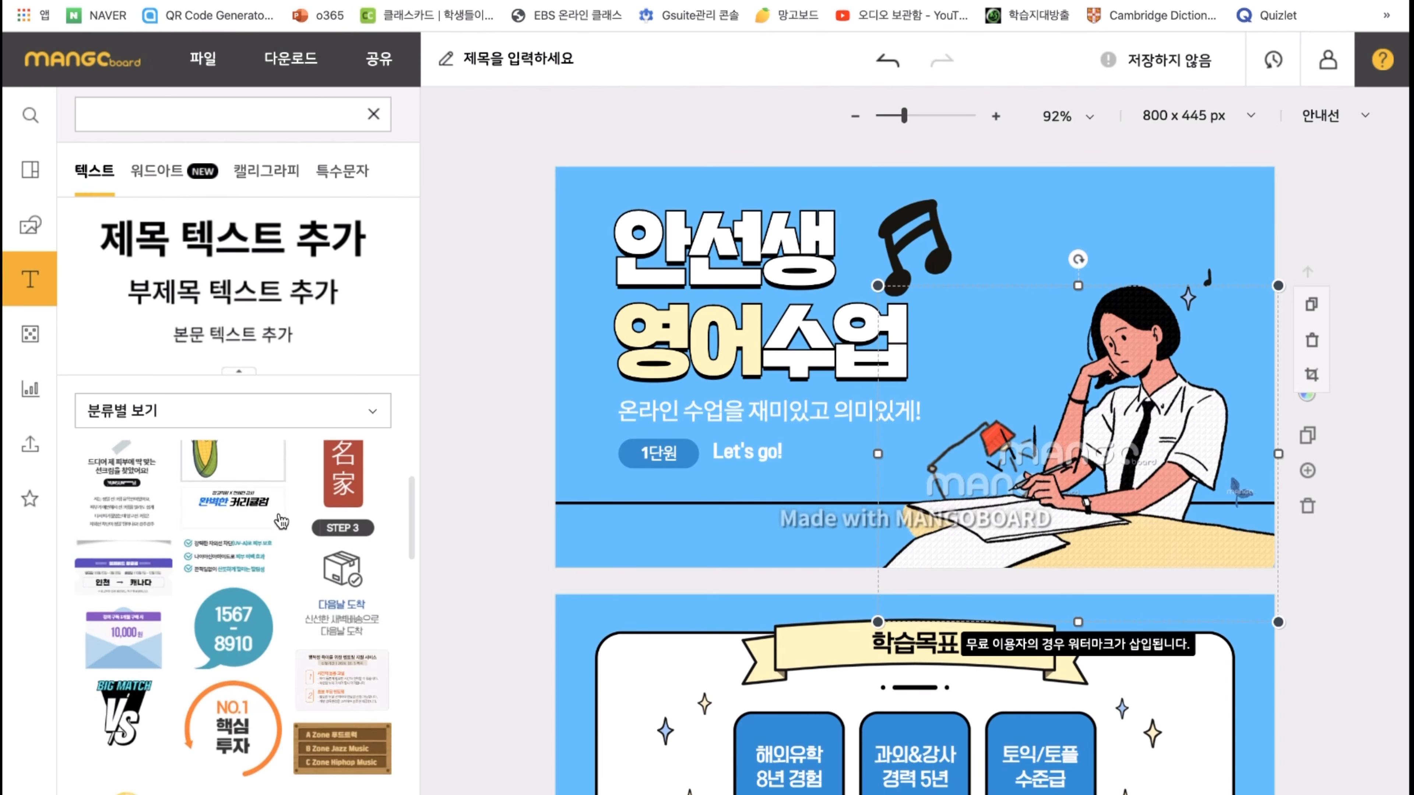
pyautogui.scroll(-5, 281, 522)
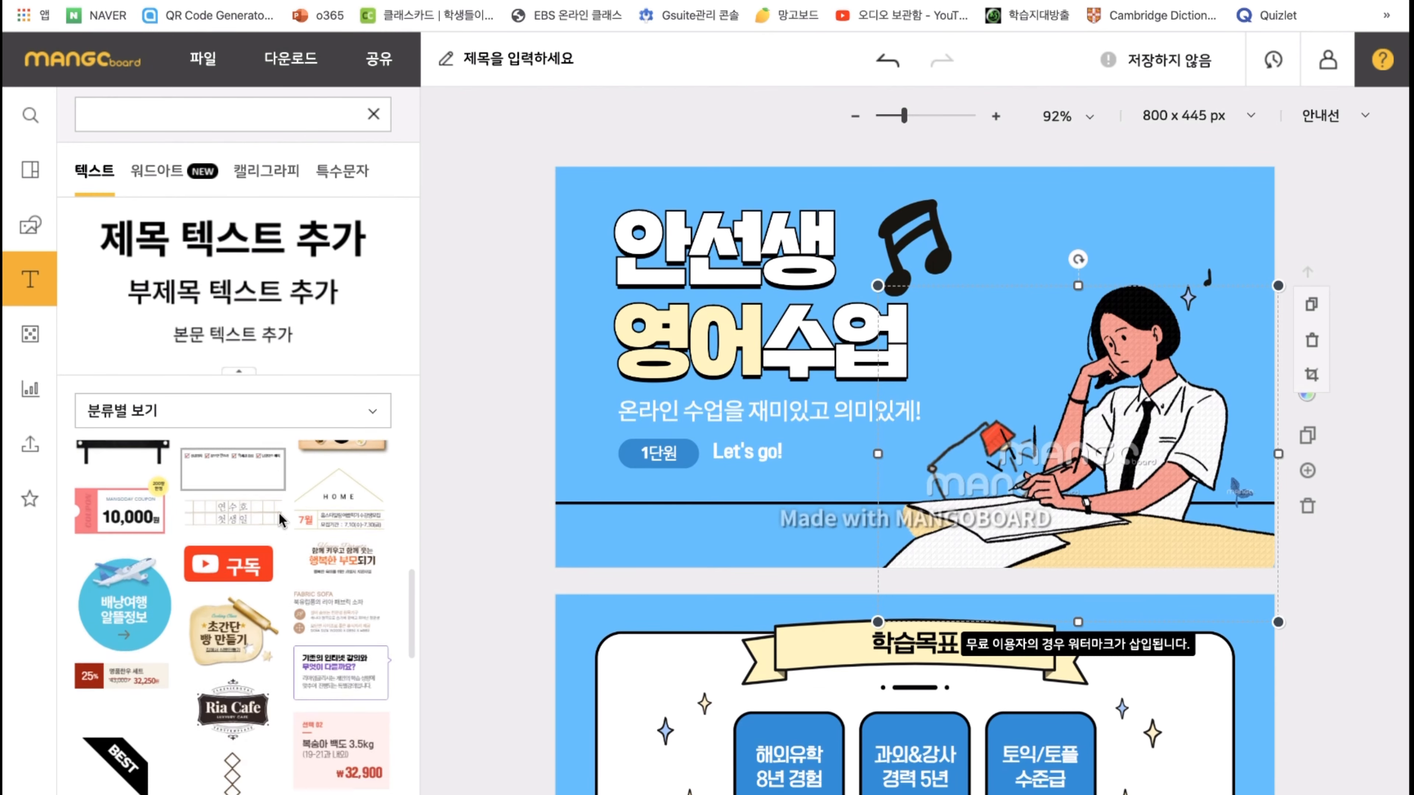
pyautogui.moveTo(271, 532); pyautogui.dragTo(1141, 236)
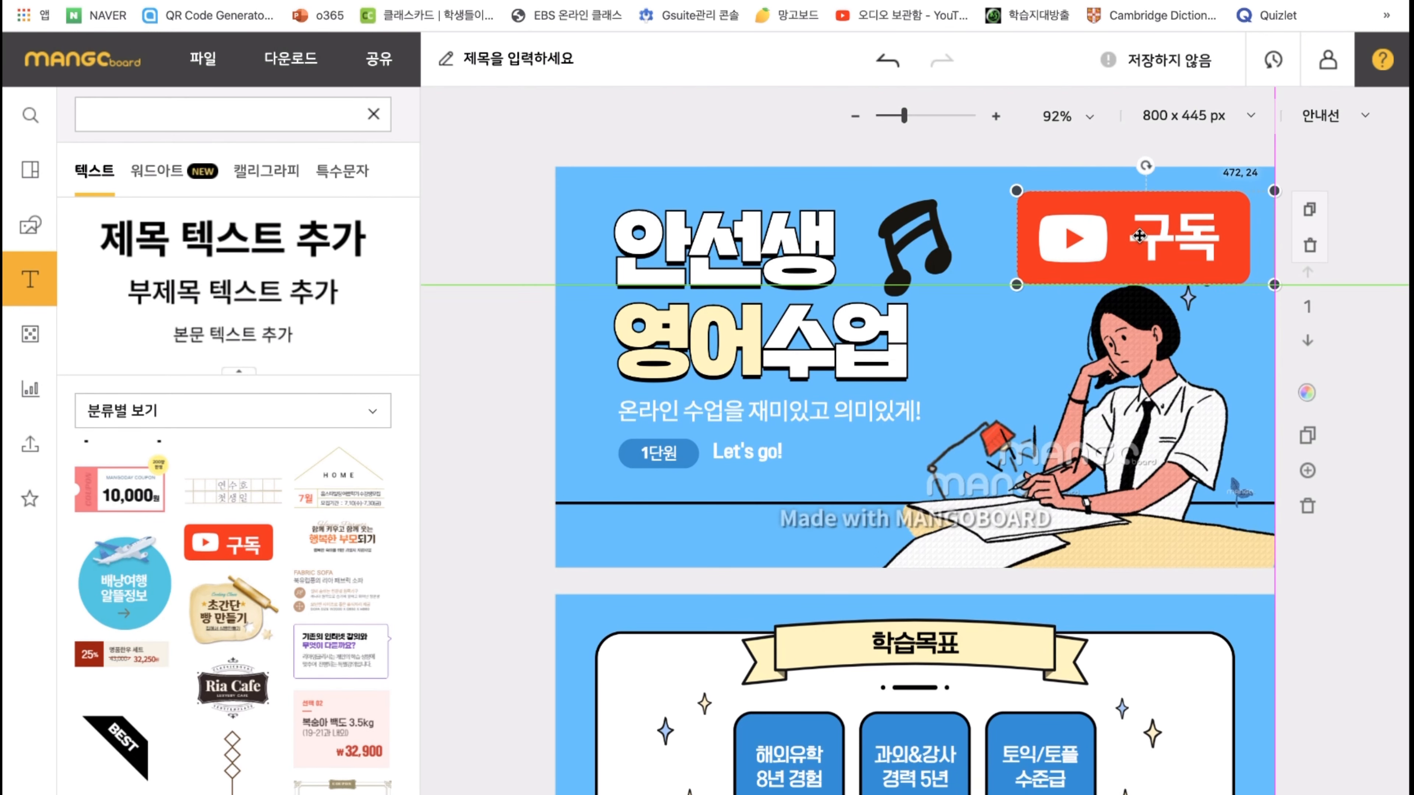
pyautogui.moveTo(1017, 286); pyautogui.dragTo(1152, 231)
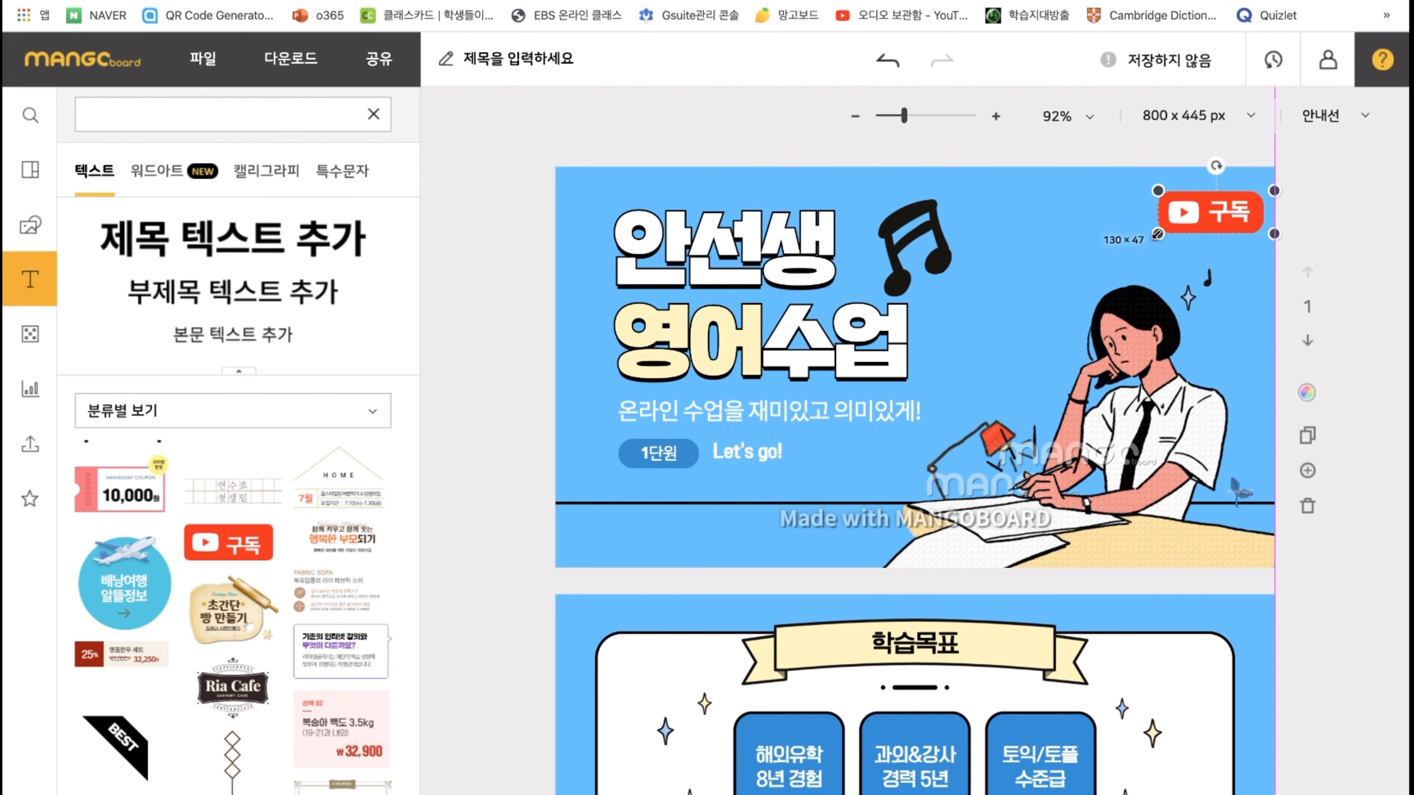
pyautogui.moveTo(1230, 203); pyautogui.dragTo(1228, 182)
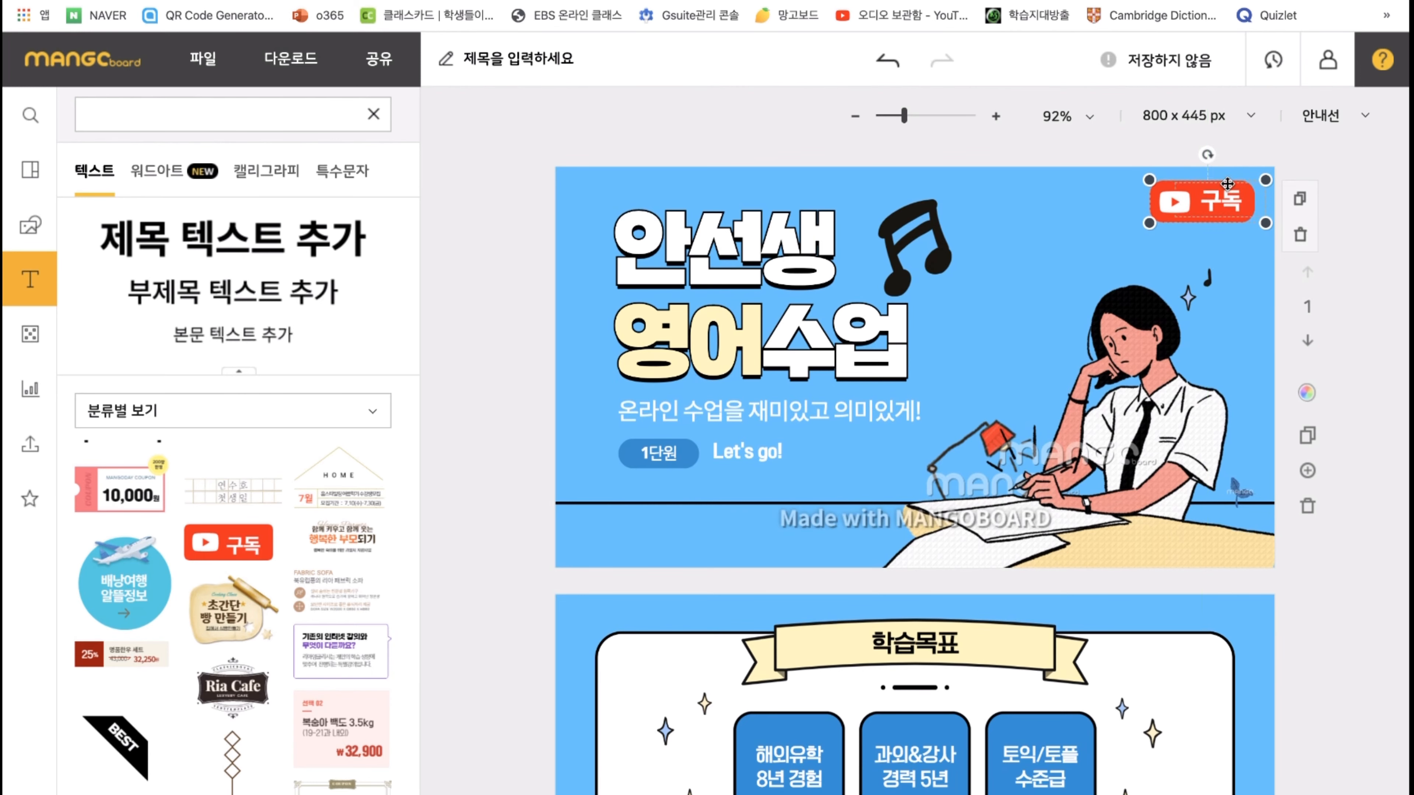
# - Try the circular "어서와 망고는 처음이지?" word art at a smaller size over page 1's title, and delete it
pyautogui.click(162, 177)
pyautogui.scroll(-8, 223, 373)
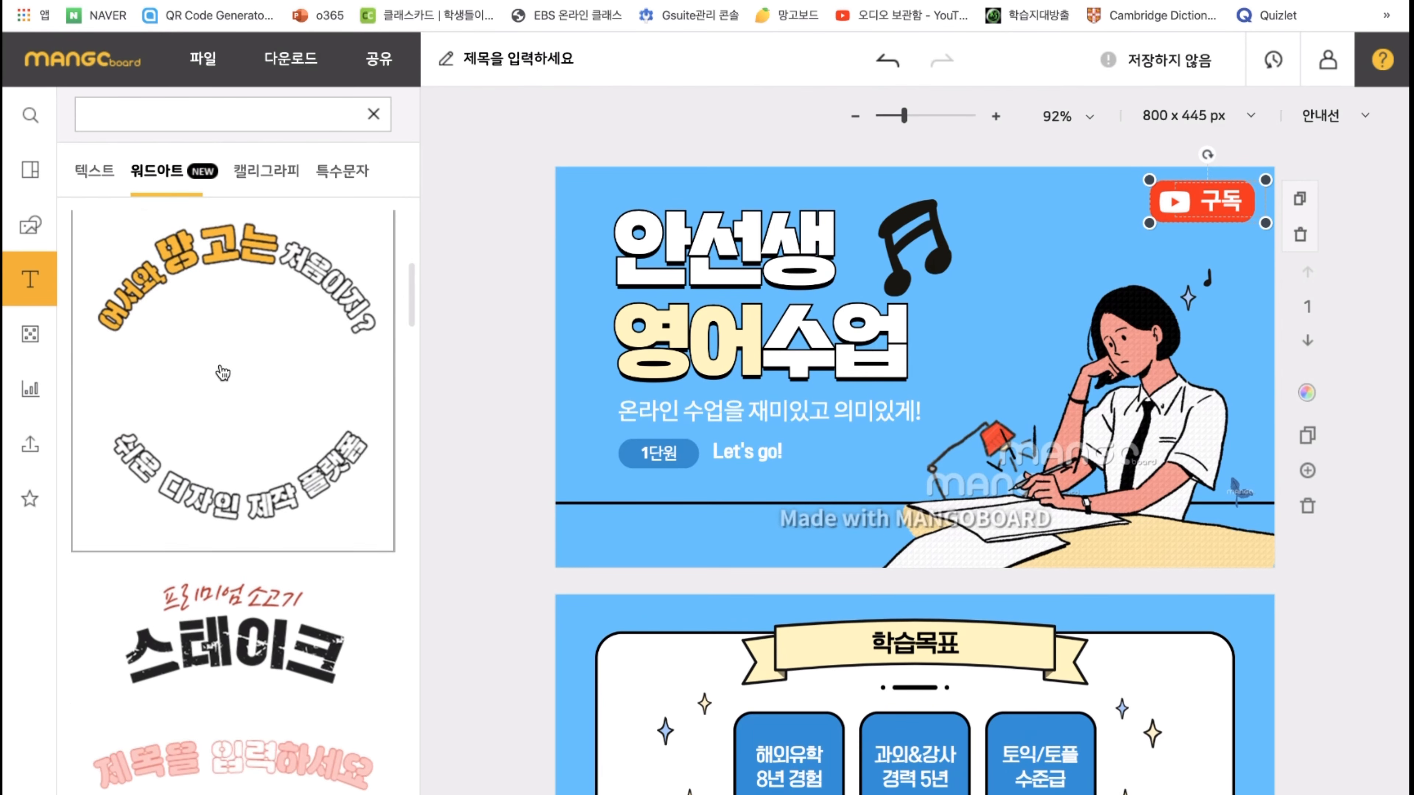
pyautogui.scroll(-10, 223, 373)
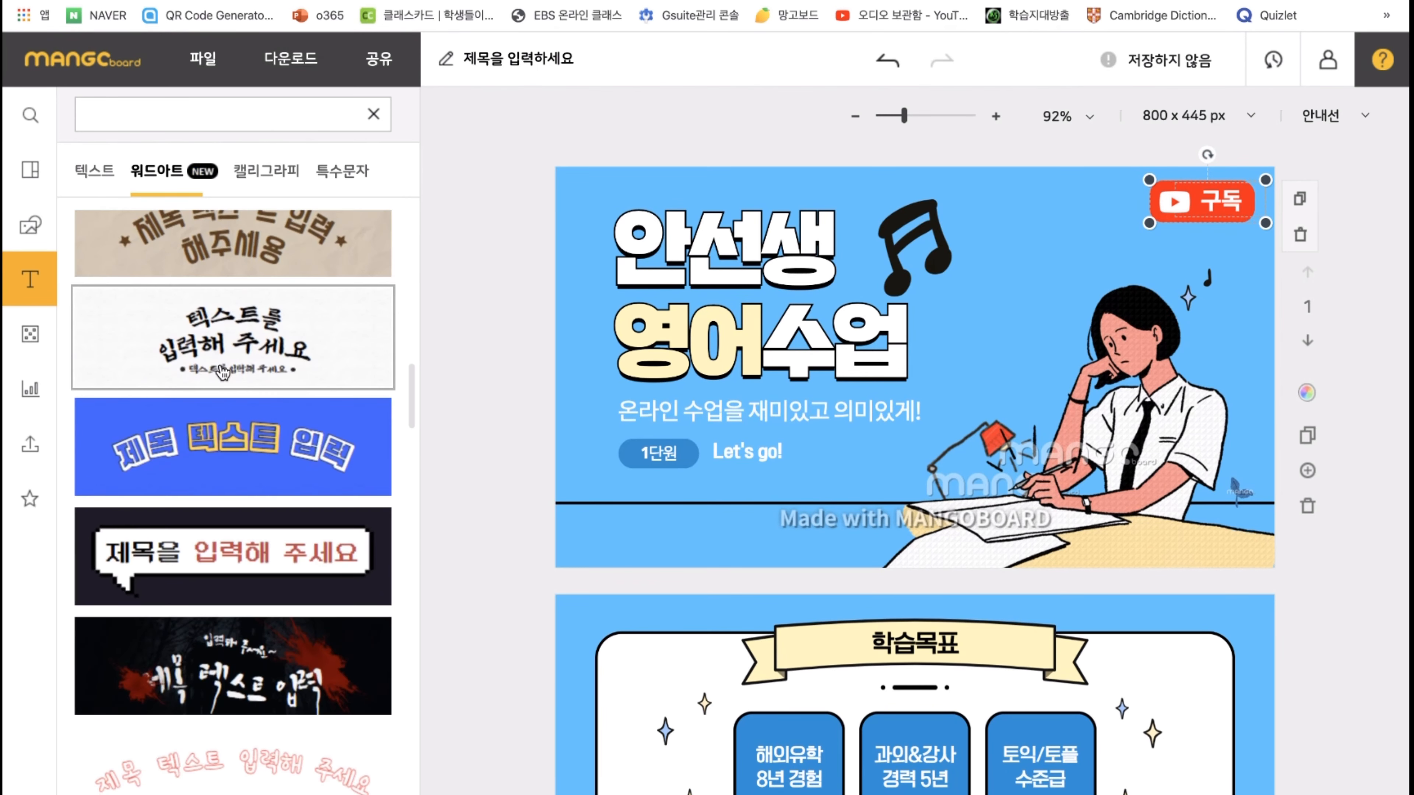
pyautogui.scroll(-10, 223, 372)
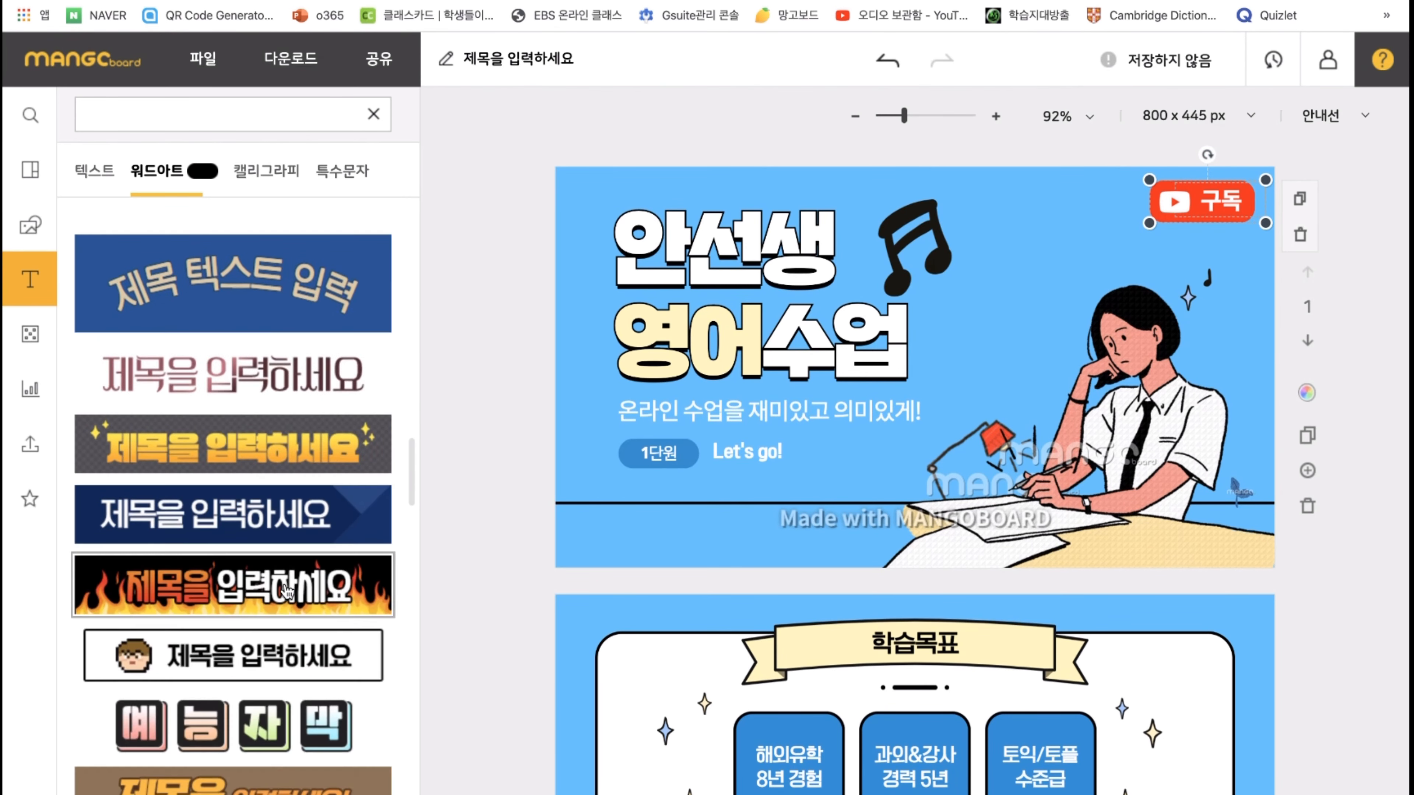
pyautogui.scroll(10, 286, 591)
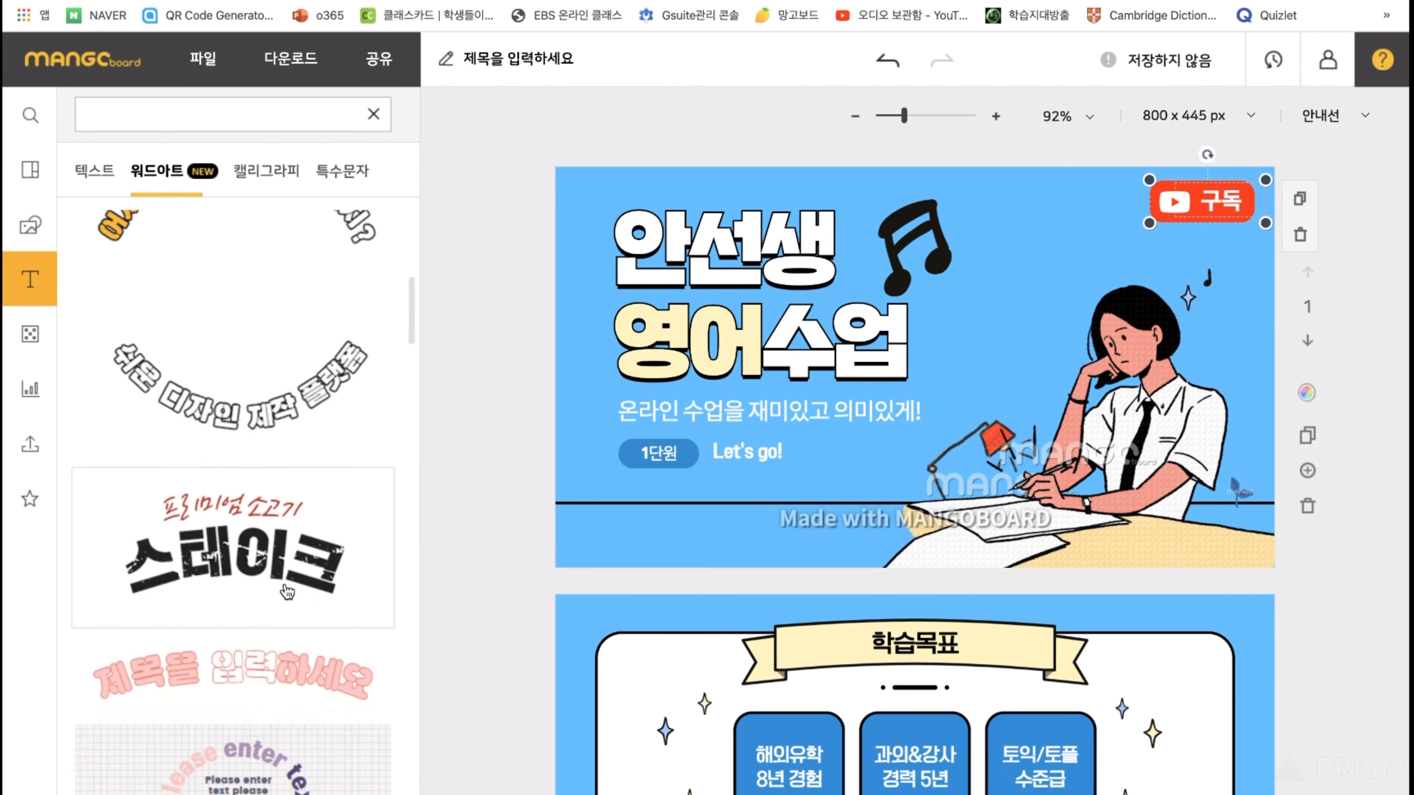
pyautogui.scroll(5, 287, 592)
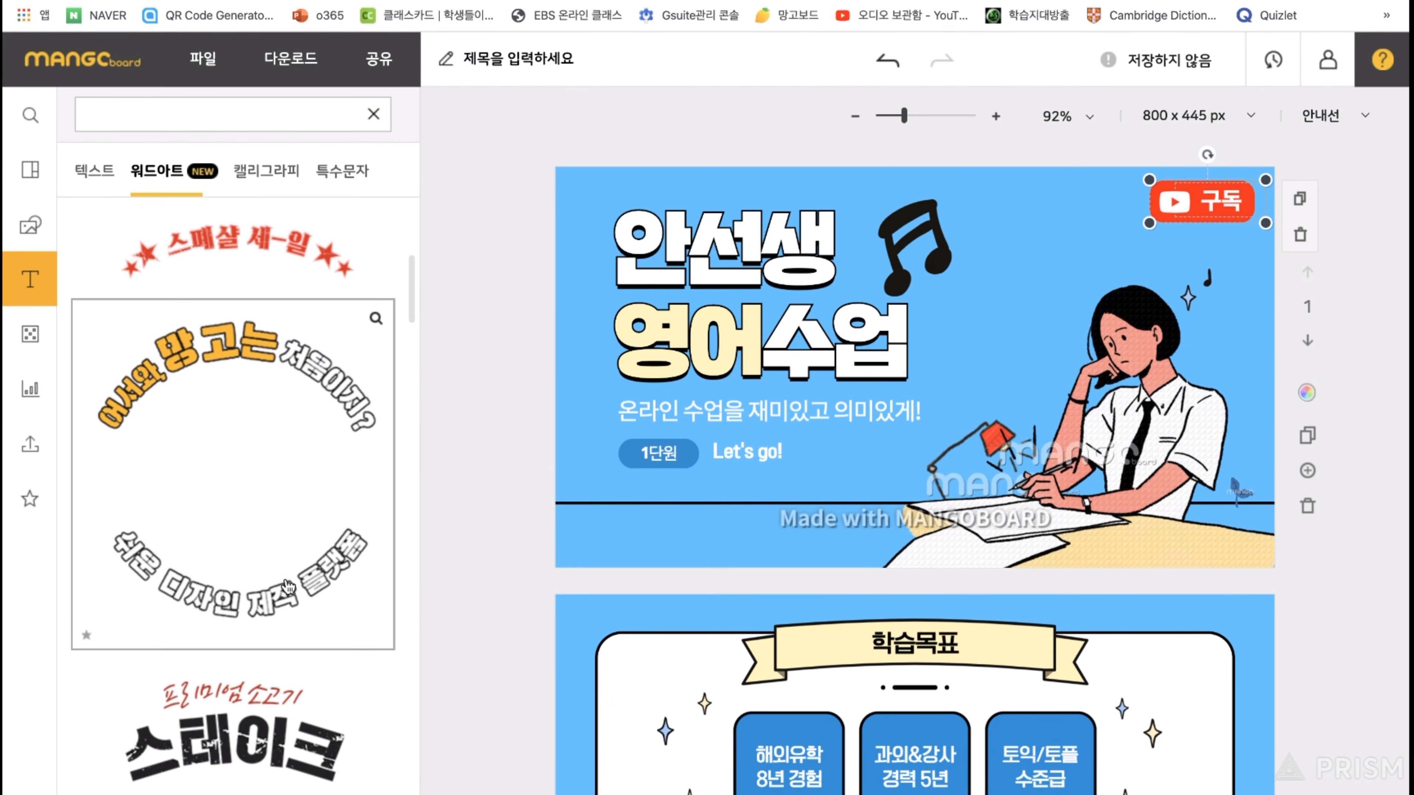
pyautogui.click(295, 549)
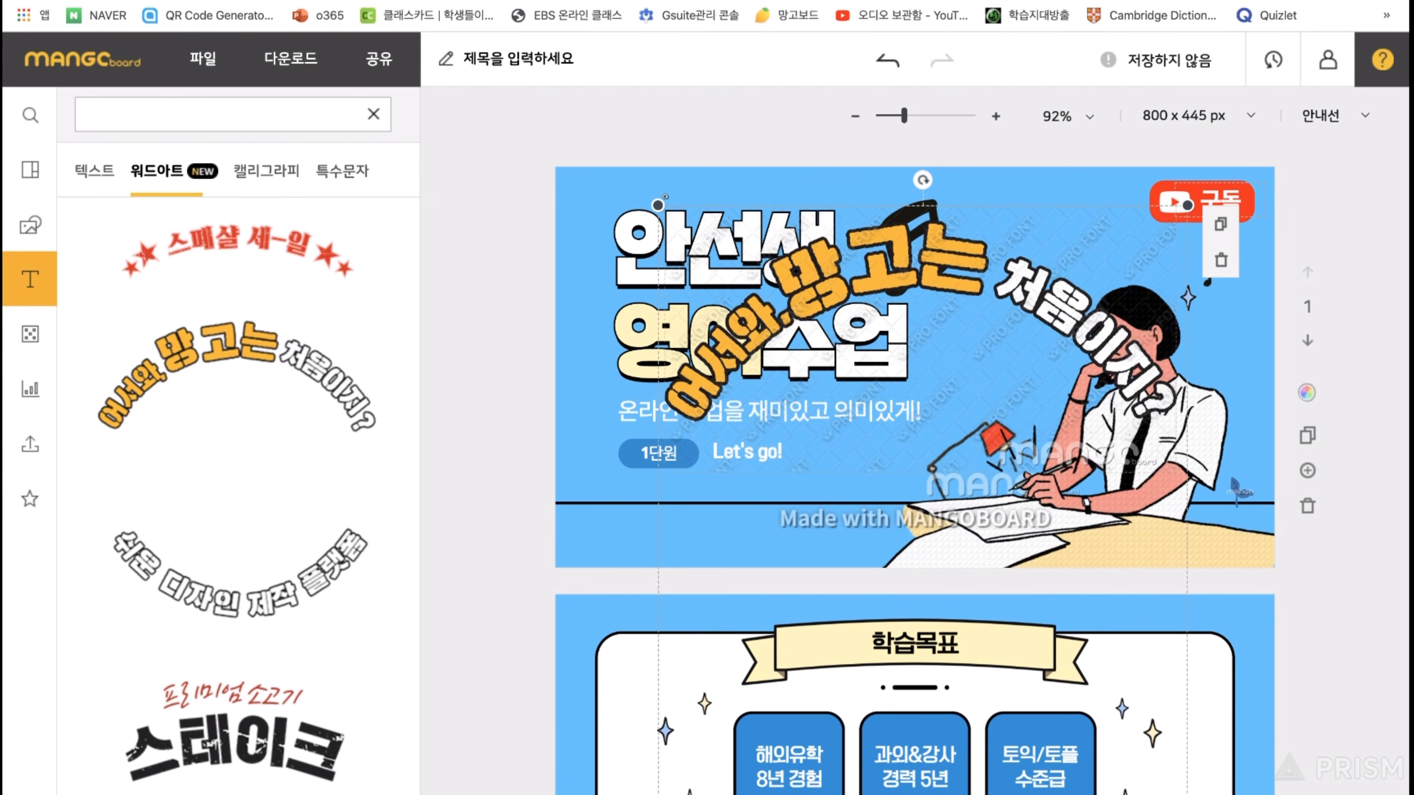
pyautogui.moveTo(657, 205); pyautogui.dragTo(840, 423)
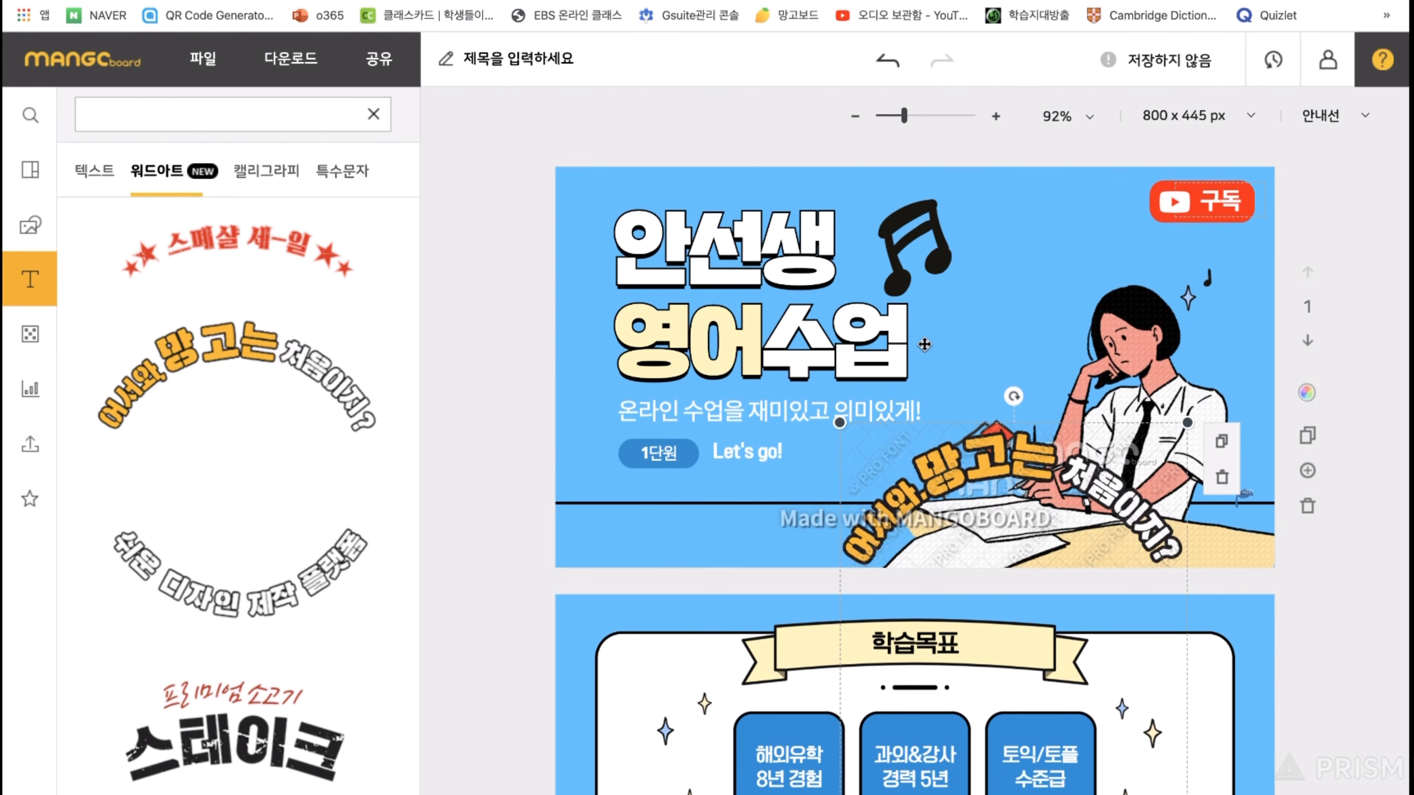
pyautogui.moveTo(978, 456); pyautogui.dragTo(879, 221)
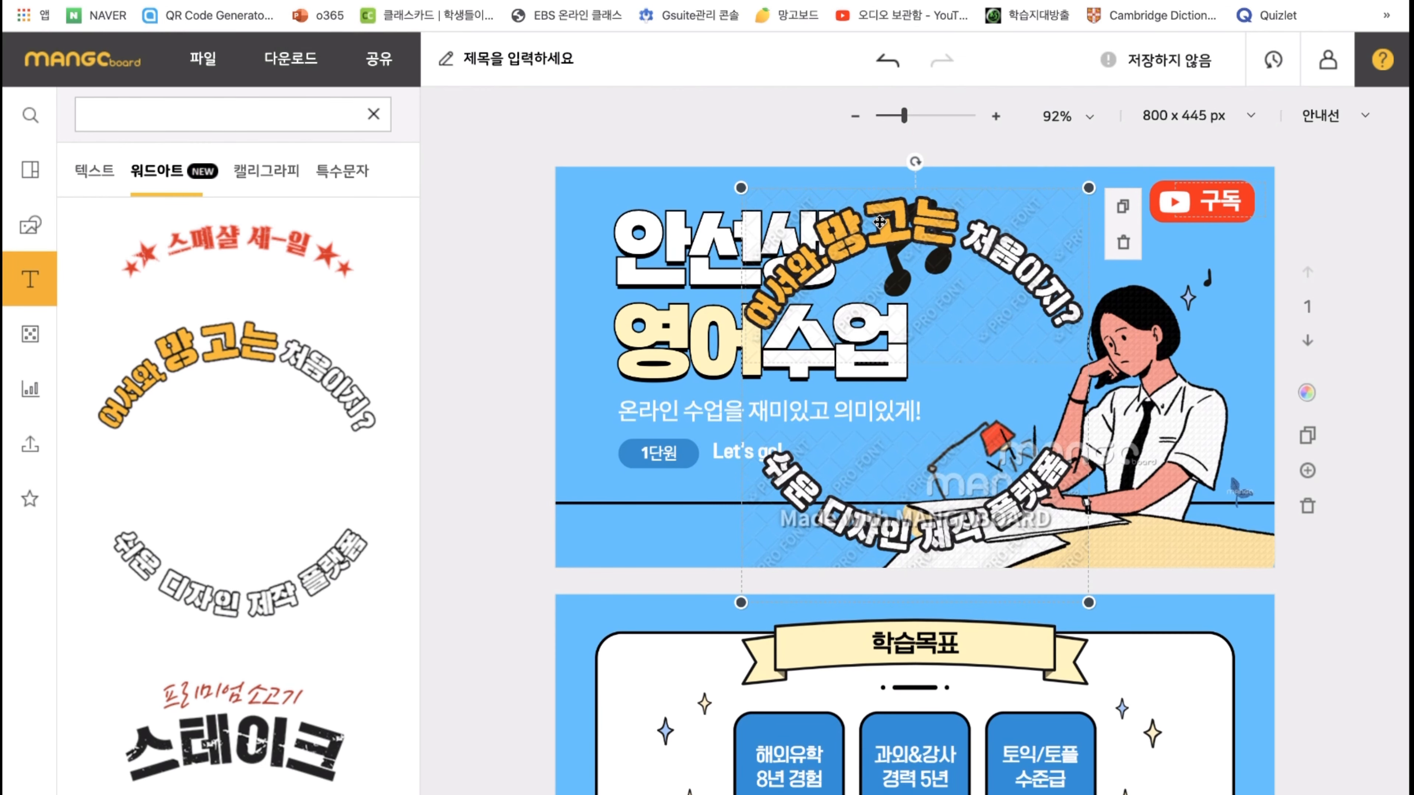
pyautogui.press('Delete')
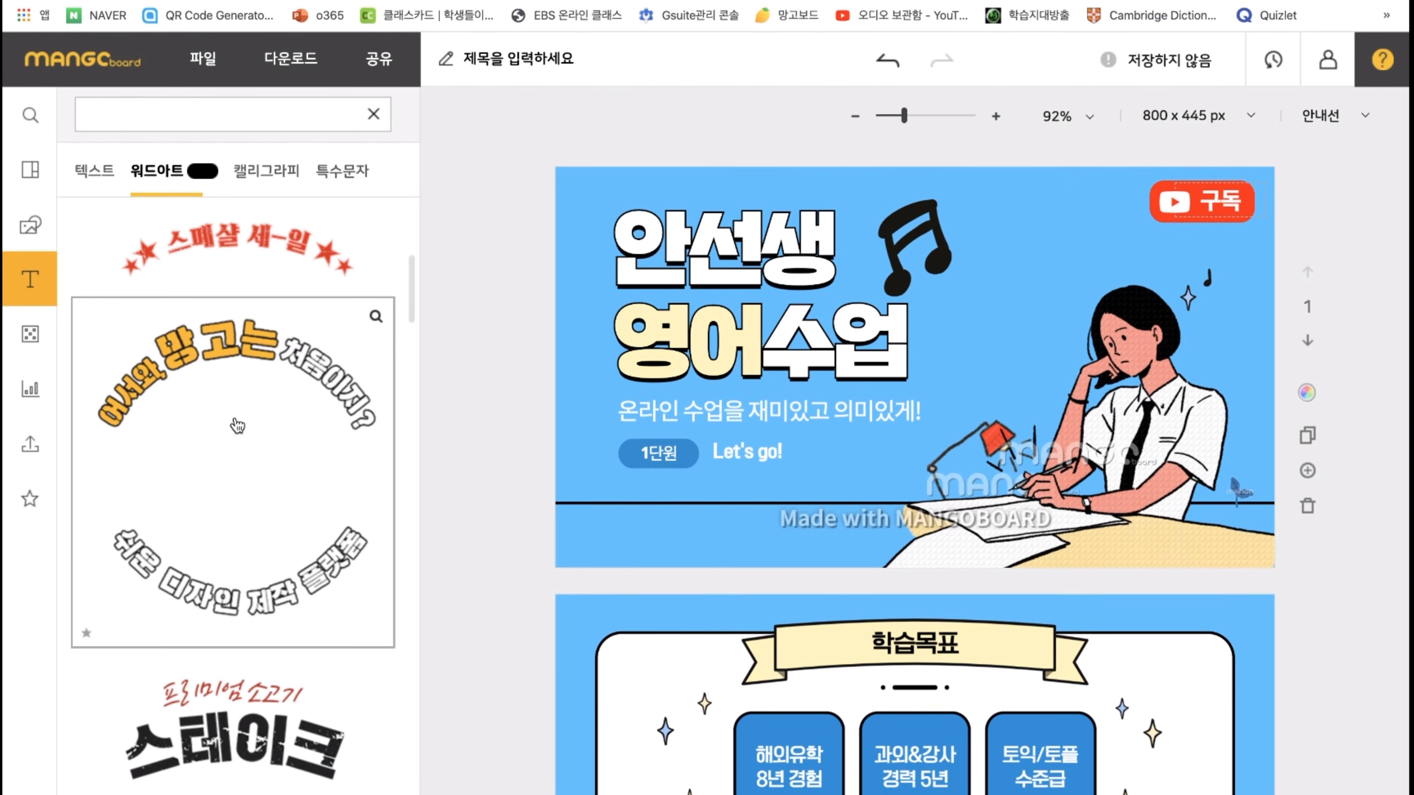
# - Browse the other word art title styles
pyautogui.scroll(-6, 238, 426)
pyautogui.scroll(-10, 238, 426)
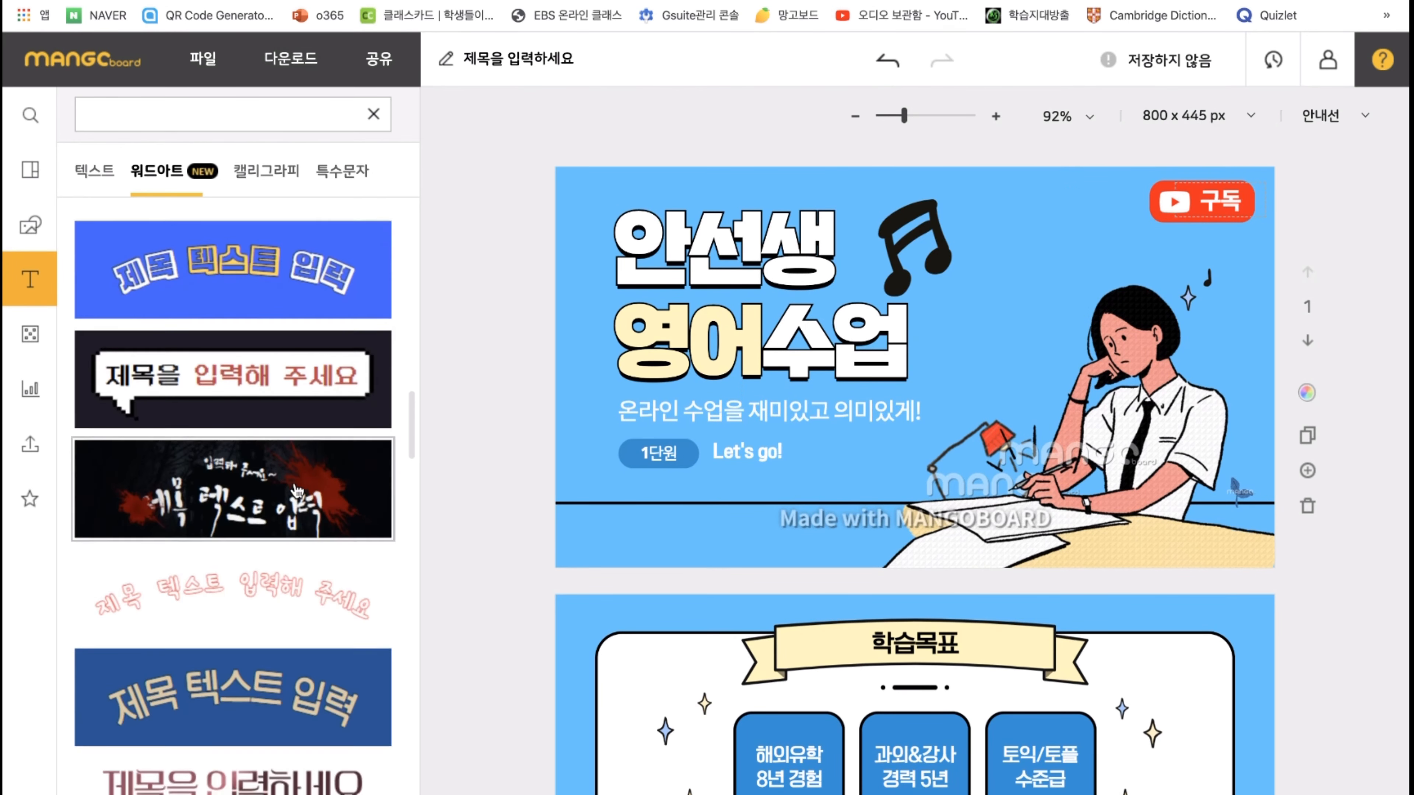
pyautogui.scroll(-10, 297, 491)
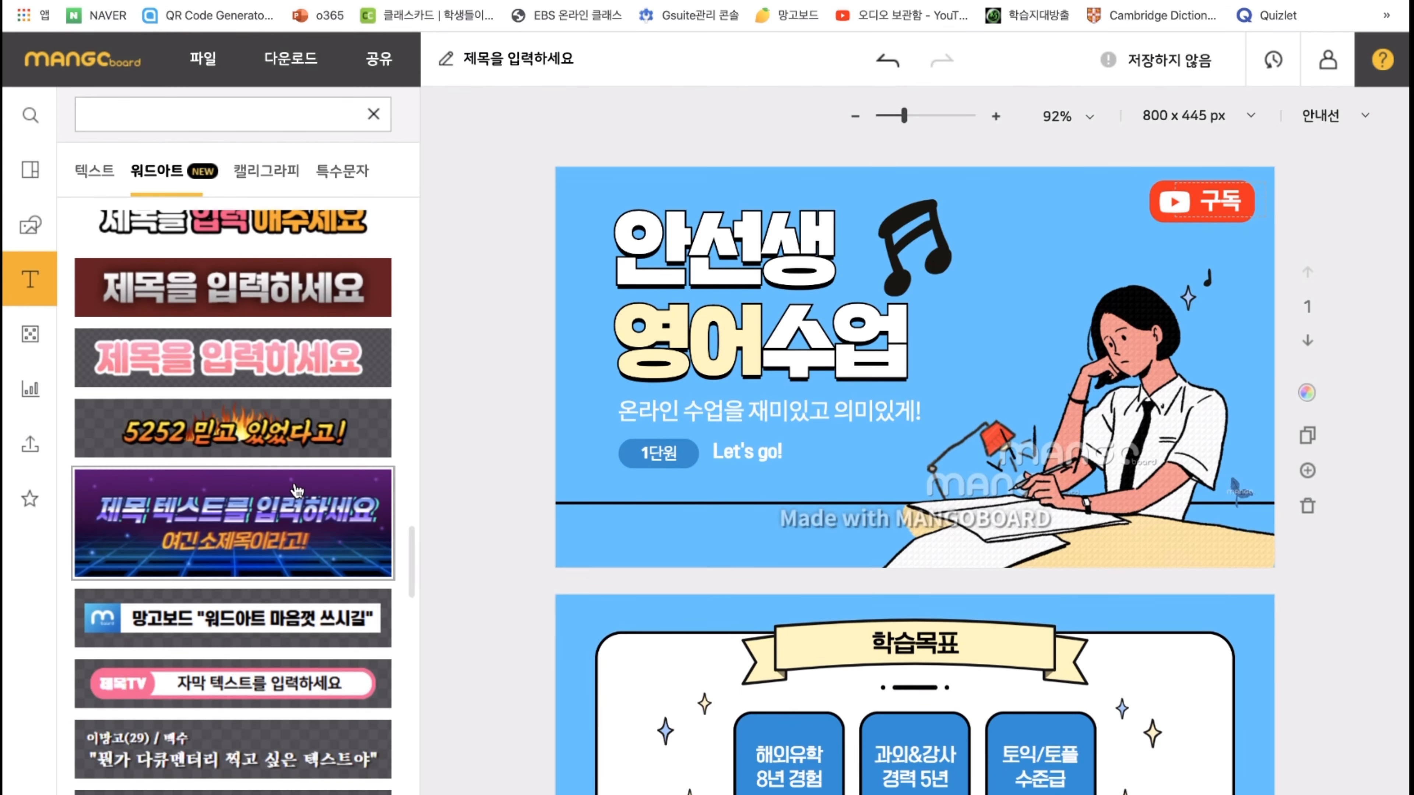
pyautogui.scroll(-5, 297, 491)
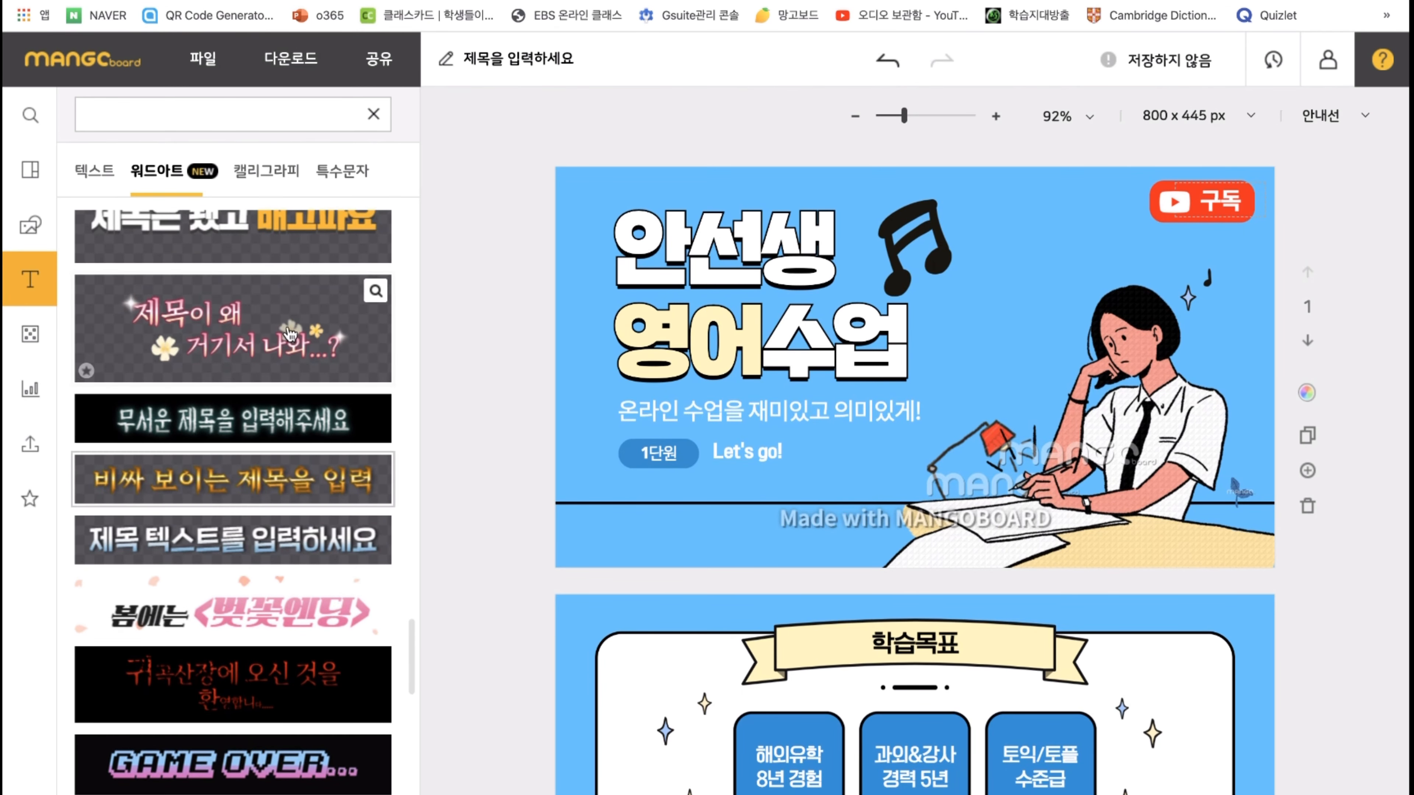
# - Nudge the student illustration on page 1 slightly to the right
pyautogui.scroll(-3, 331, 570)
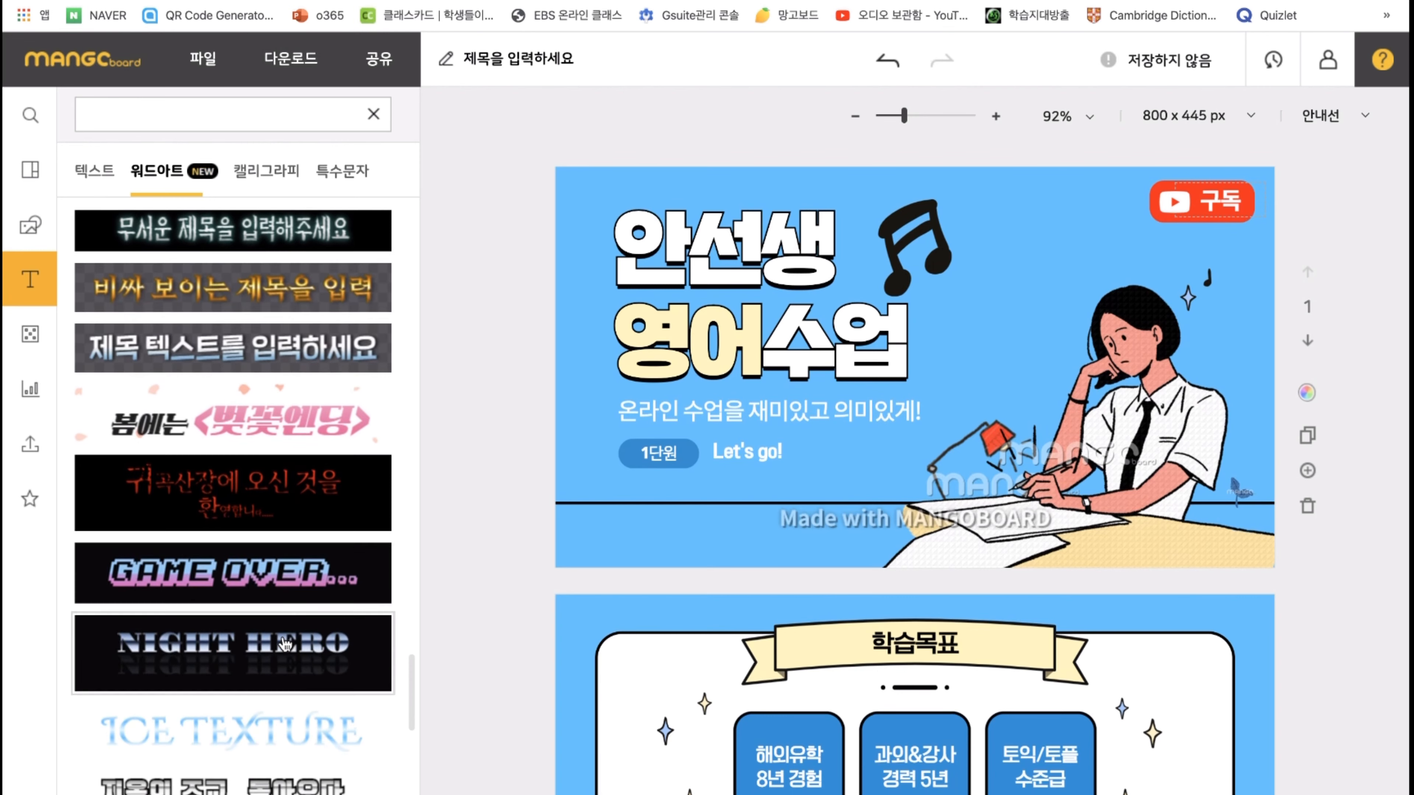
pyautogui.scroll(-1, 903, 522)
pyautogui.scroll(2, 902, 521)
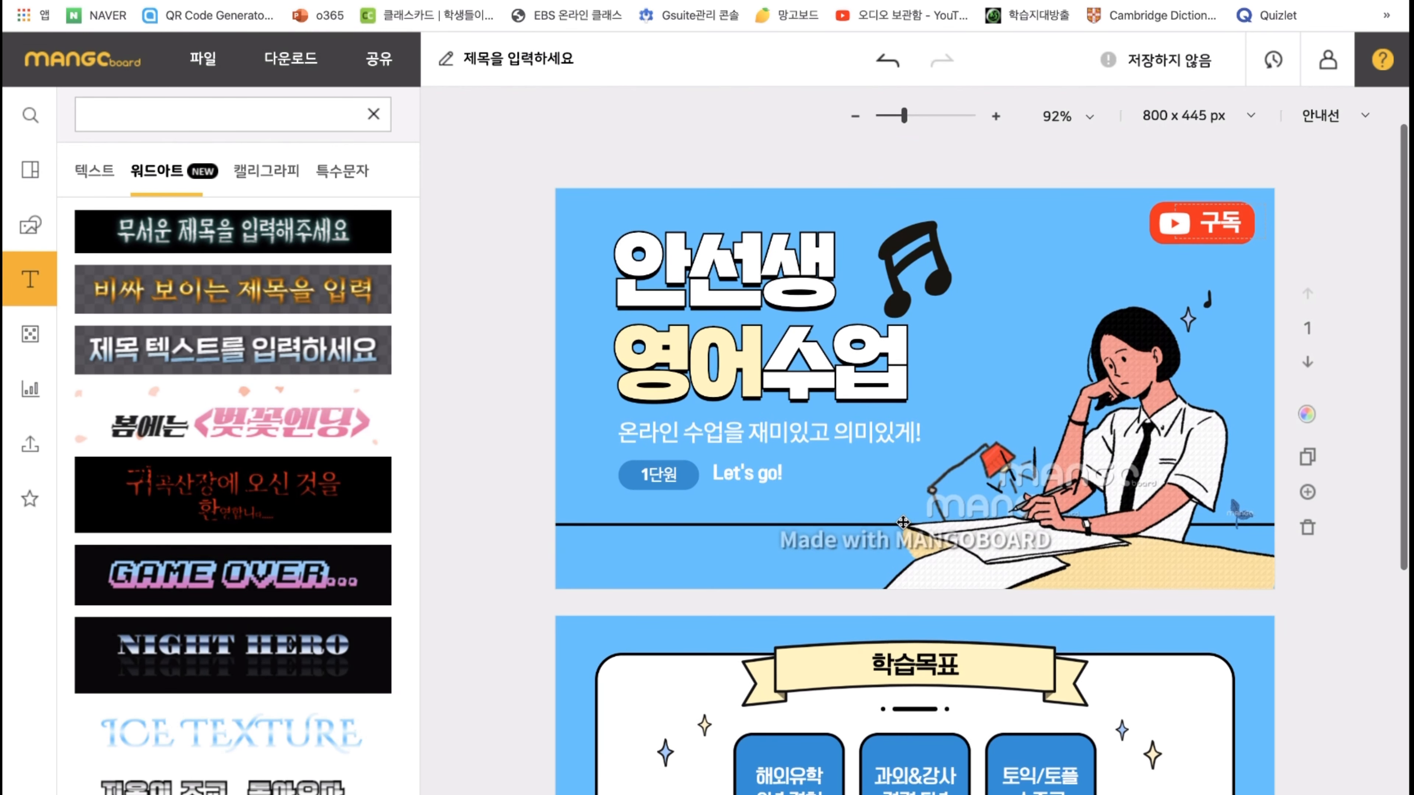
pyautogui.moveTo(1110, 426); pyautogui.dragTo(1123, 425)
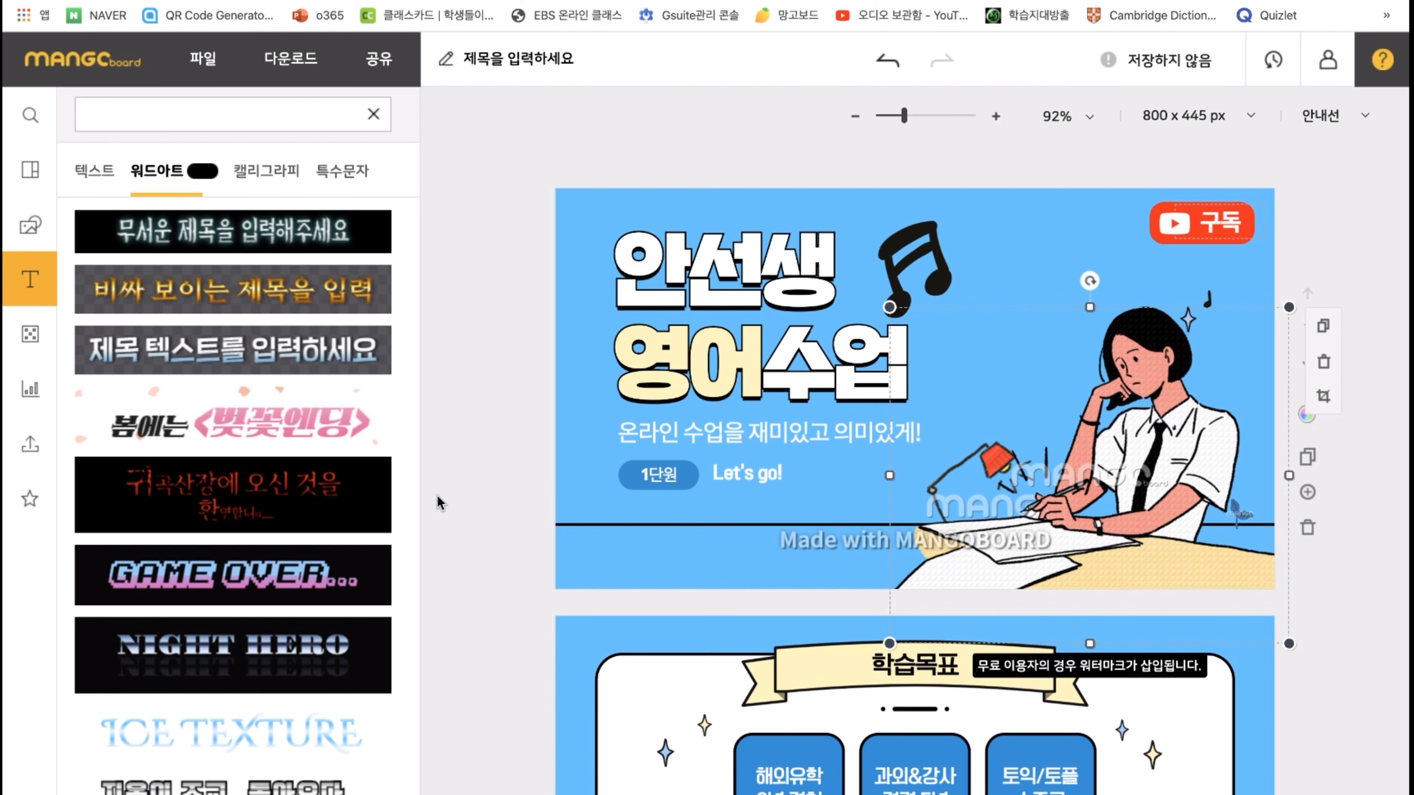
# - Add the light blue "구름이 뭉게뭉게" word art to page 1, enlarged to about 393 x 204 px between the title and the student
pyautogui.scroll(-15, 291, 472)
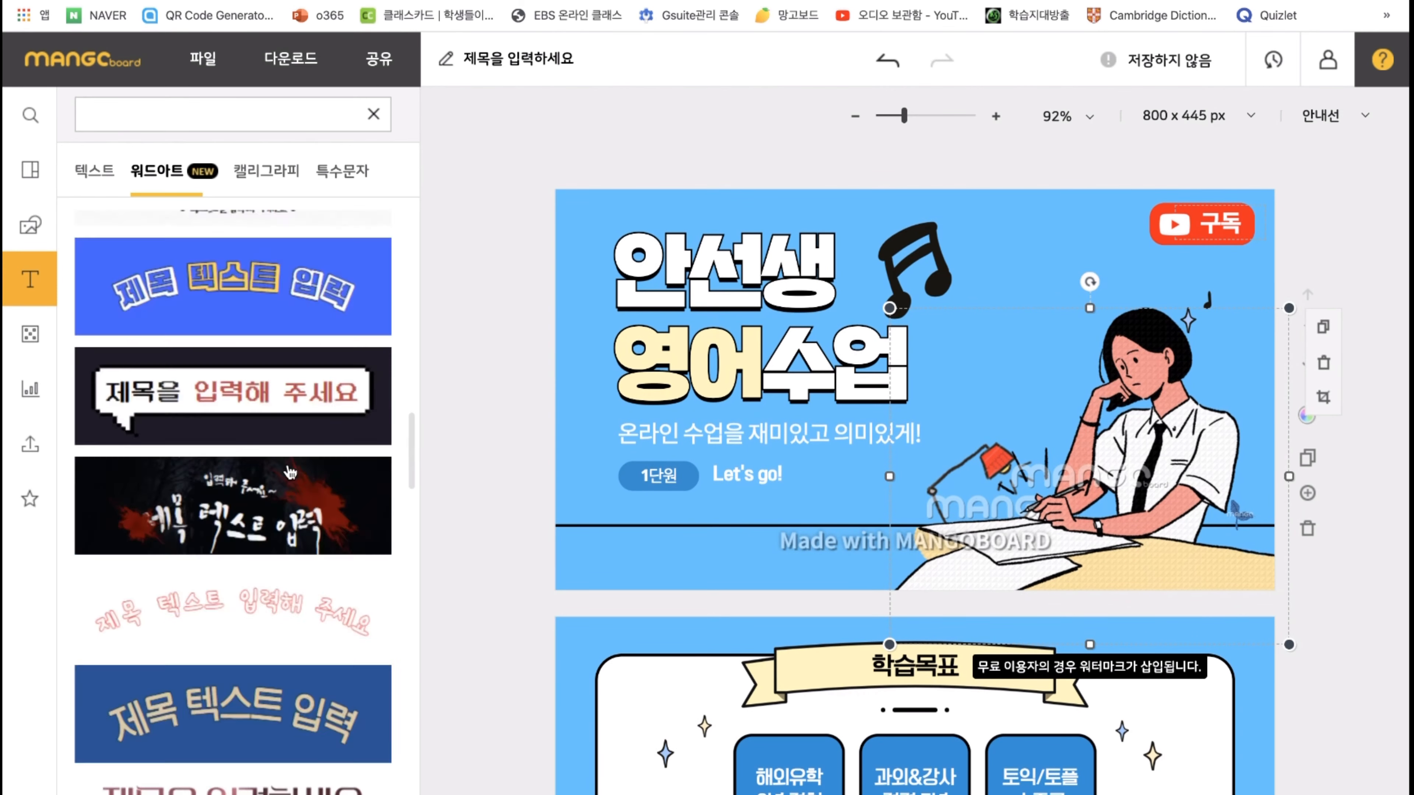
pyautogui.scroll(15, 290, 472)
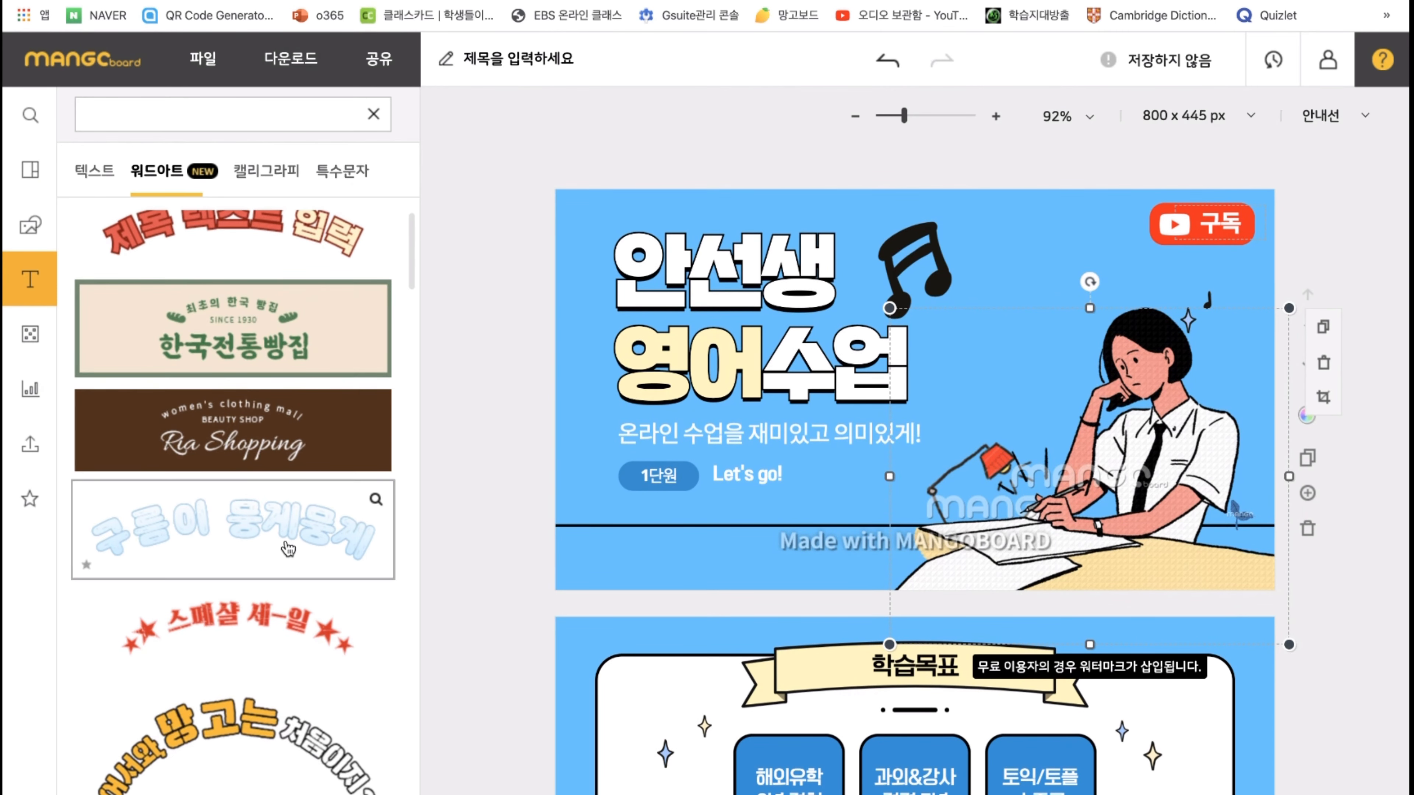
pyautogui.click(287, 526)
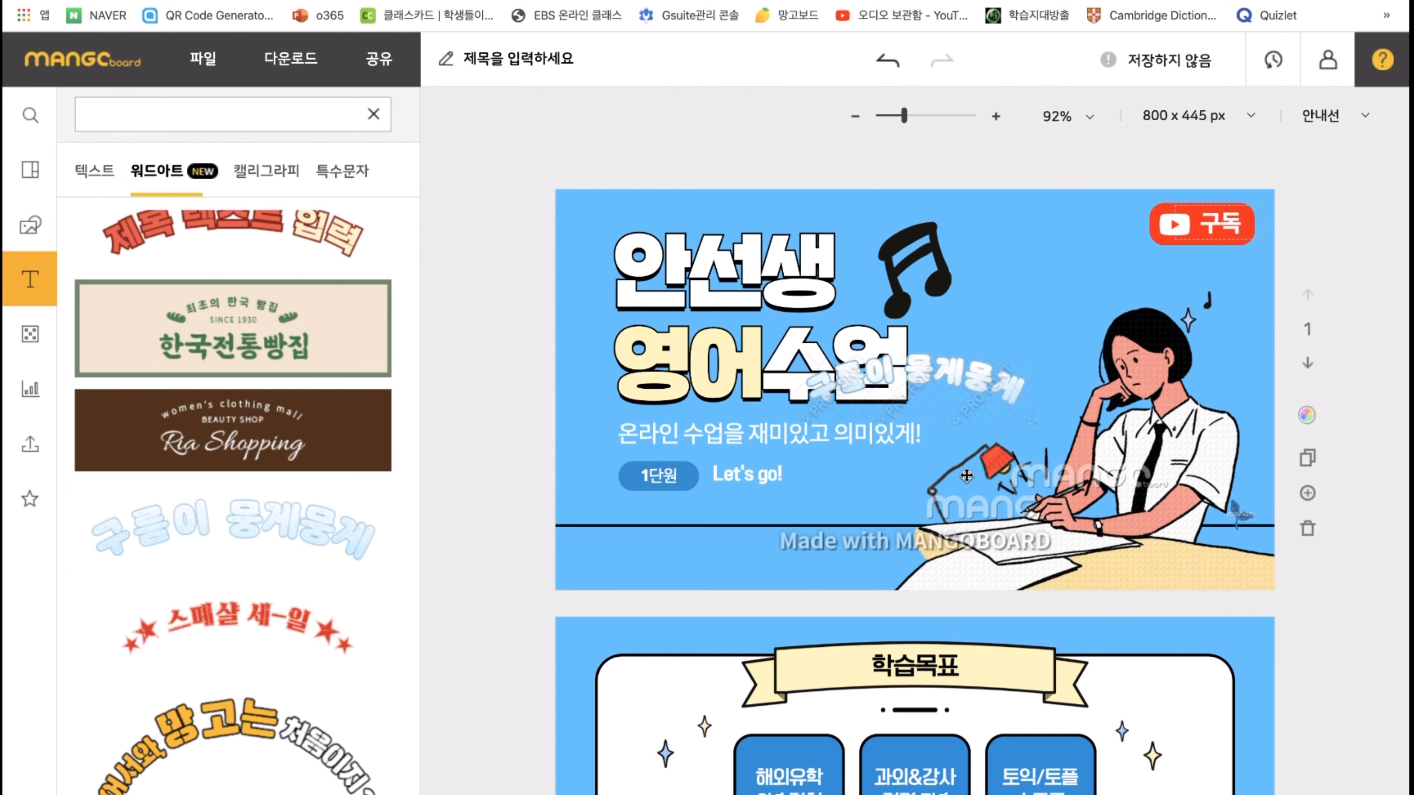
pyautogui.moveTo(956, 381); pyautogui.dragTo(1168, 194)
pyautogui.moveTo(1024, 298); pyautogui.dragTo(971, 323)
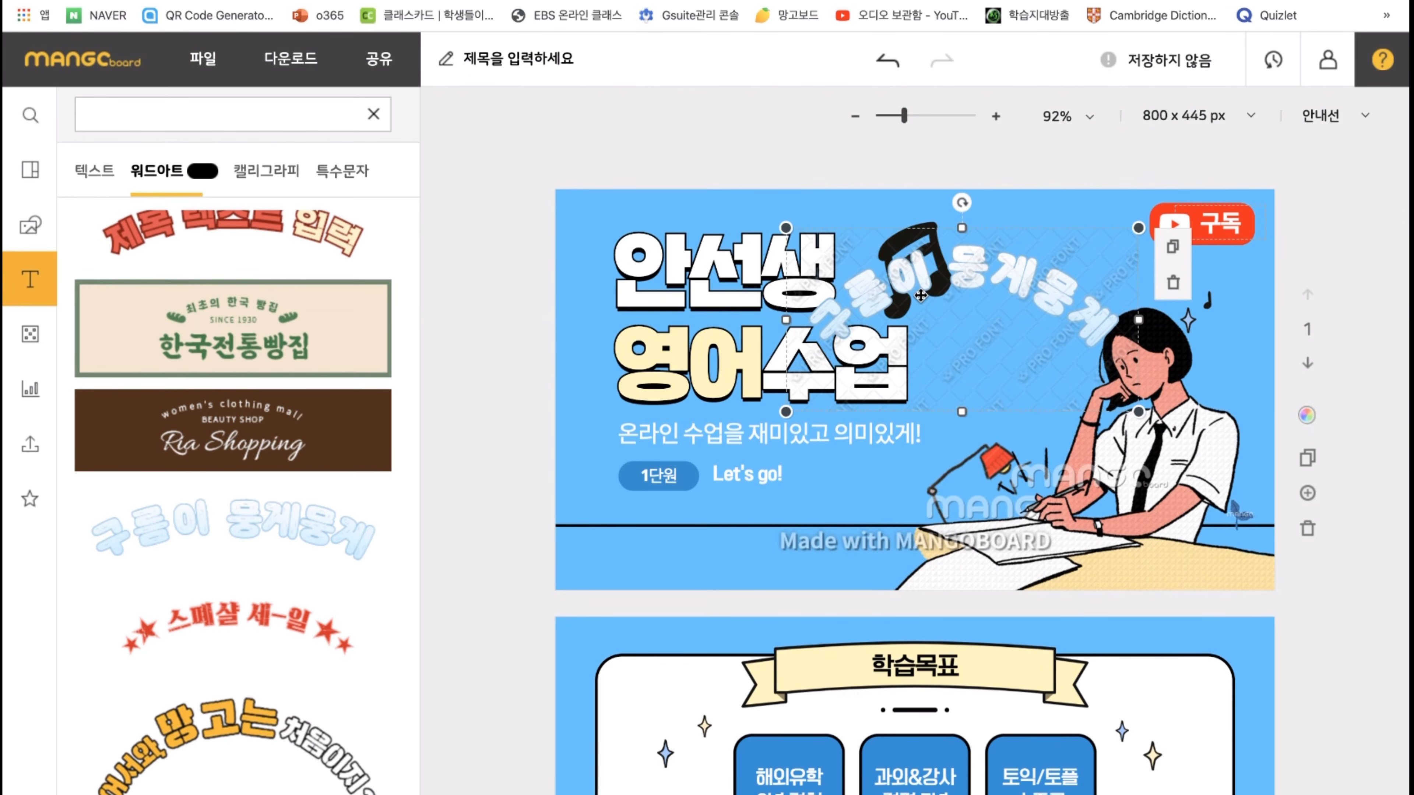
# - Try the Roundo Bold font on the "구름이 뭉게뭉게" word art
pyautogui.doubleClick(939, 273)
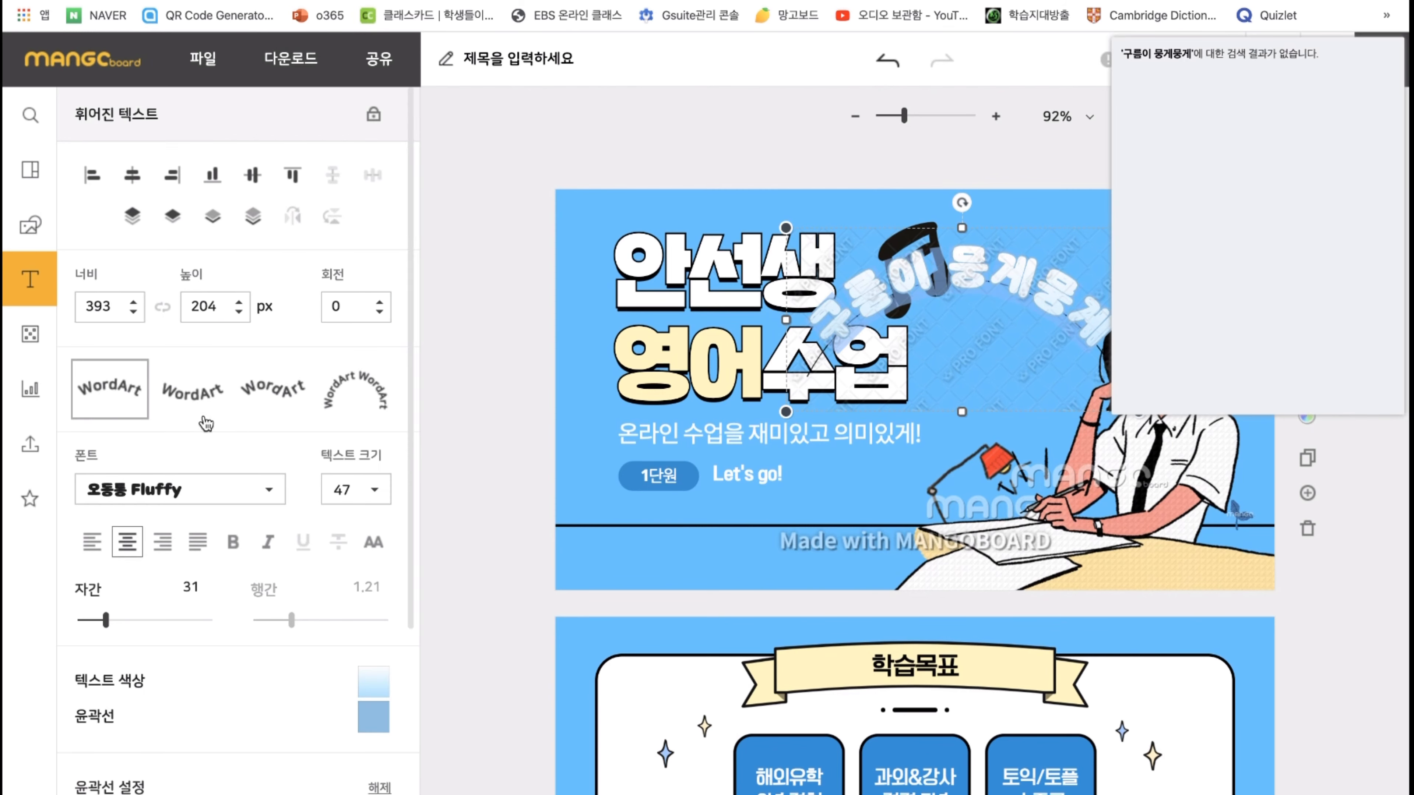
pyautogui.click(251, 484)
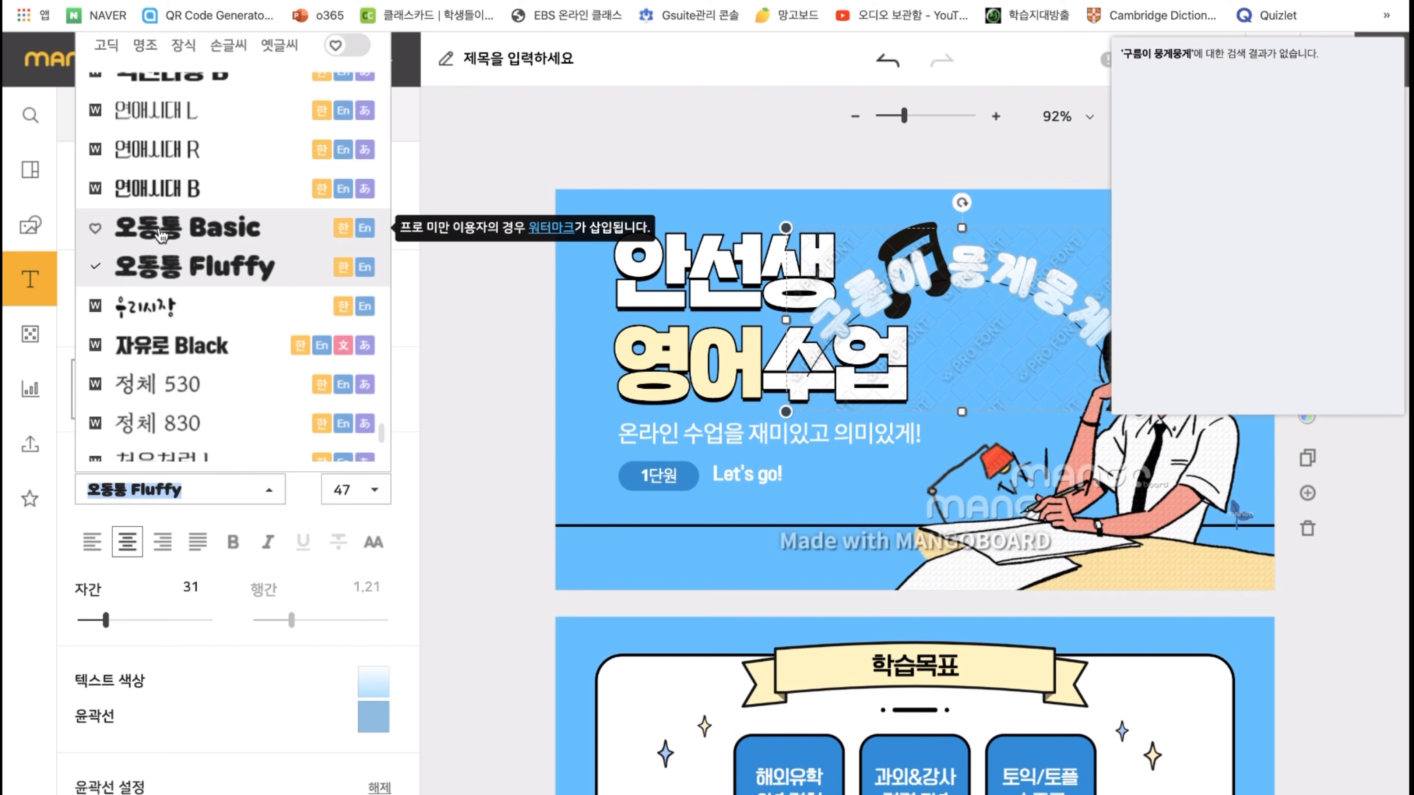
pyautogui.scroll(10, 188, 237)
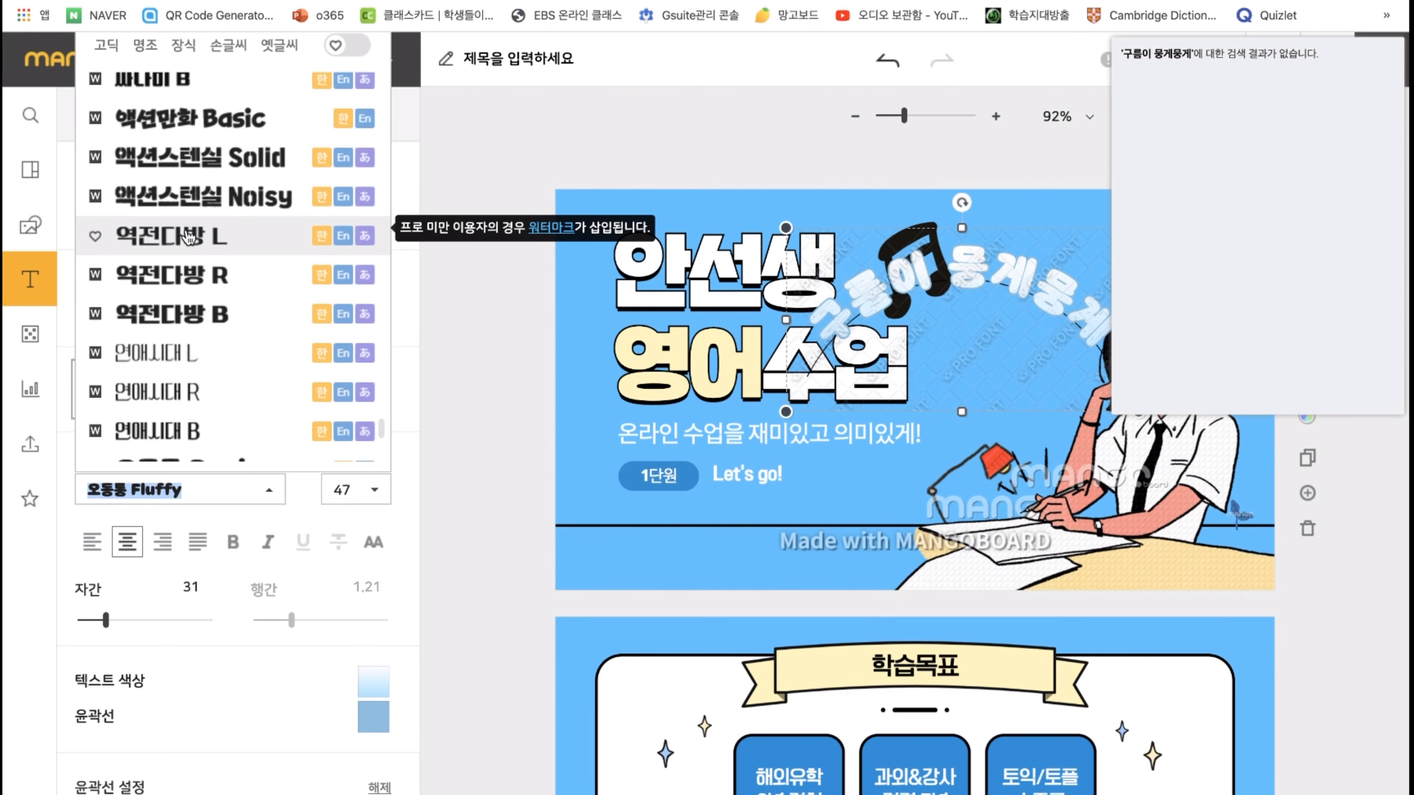
pyautogui.scroll(-15, 188, 239)
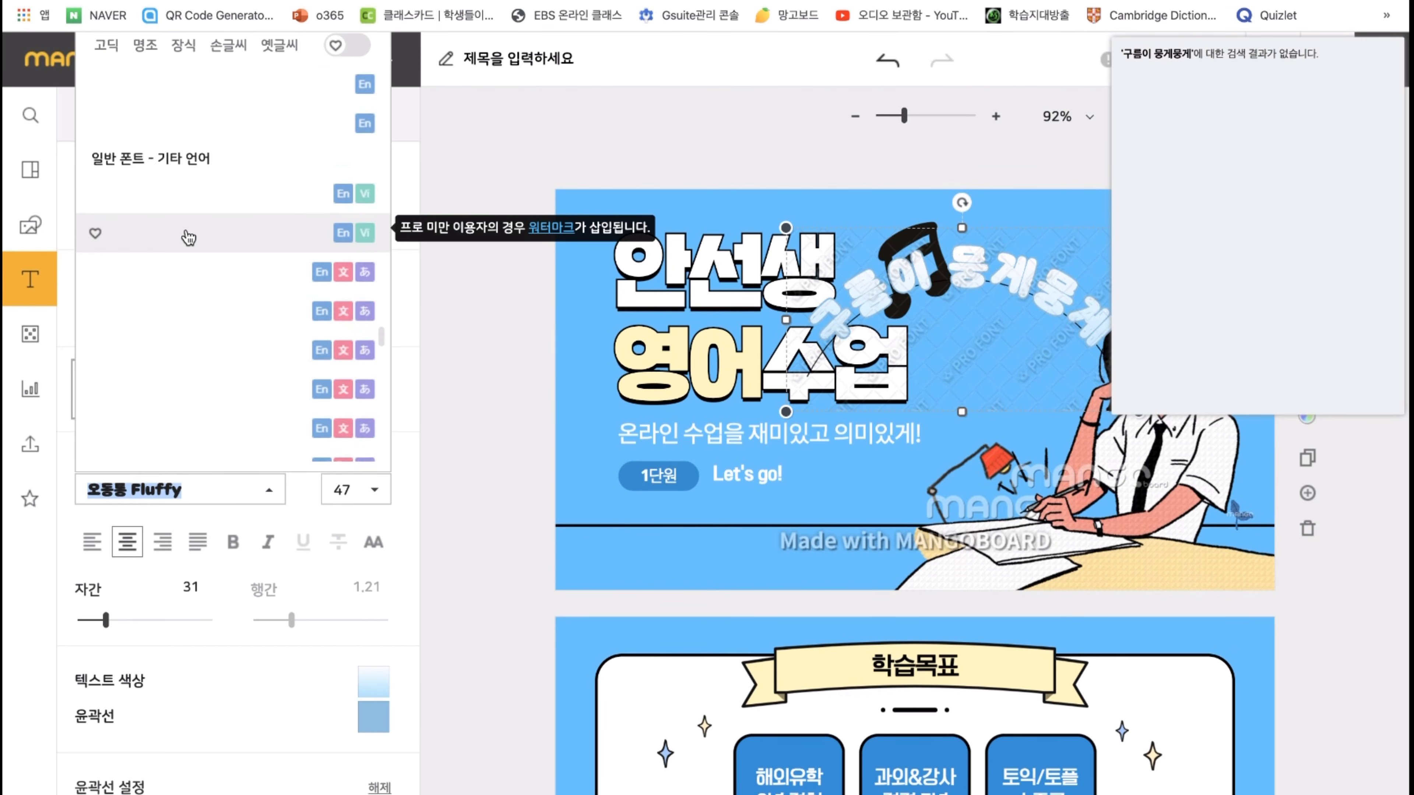
pyautogui.scroll(-1, 190, 238)
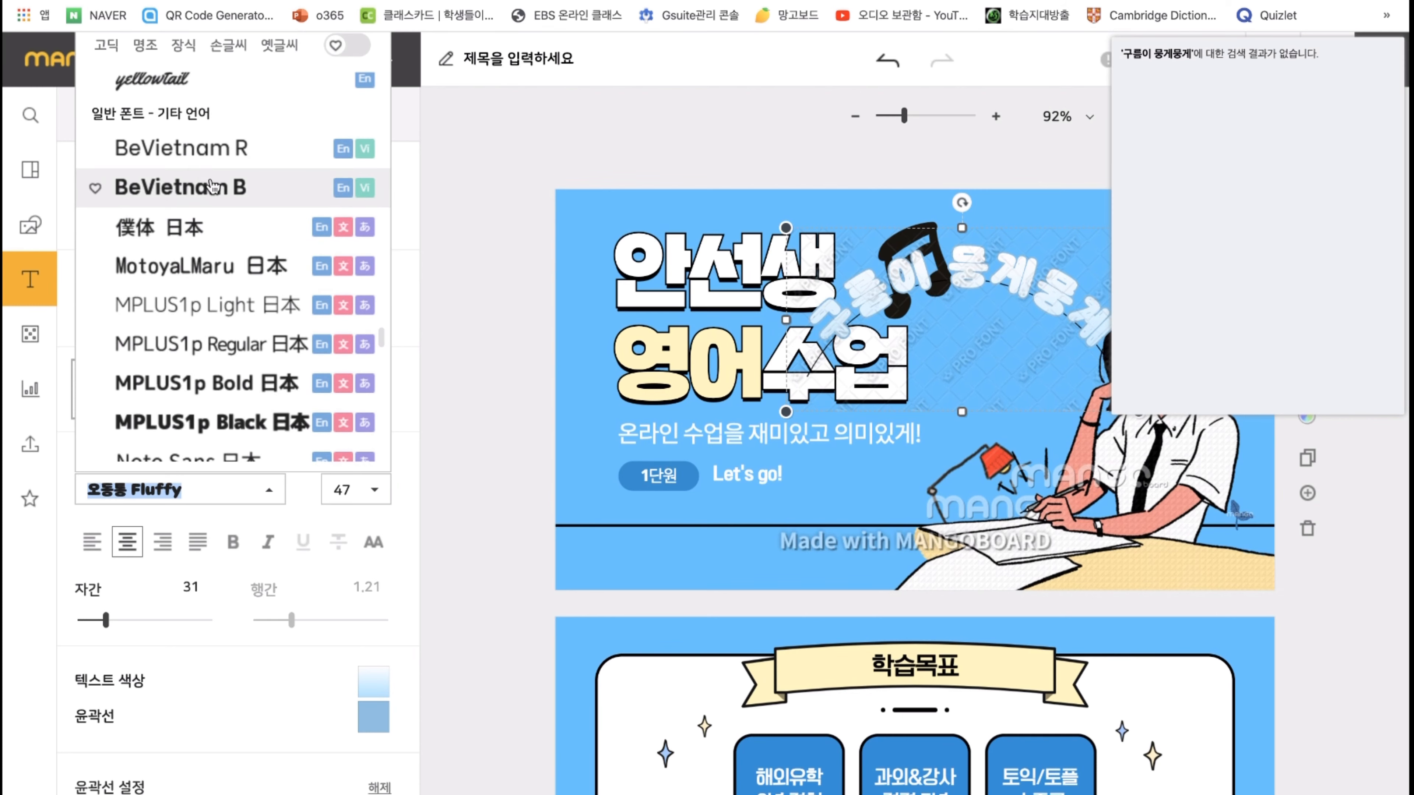
pyautogui.scroll(5, 223, 334)
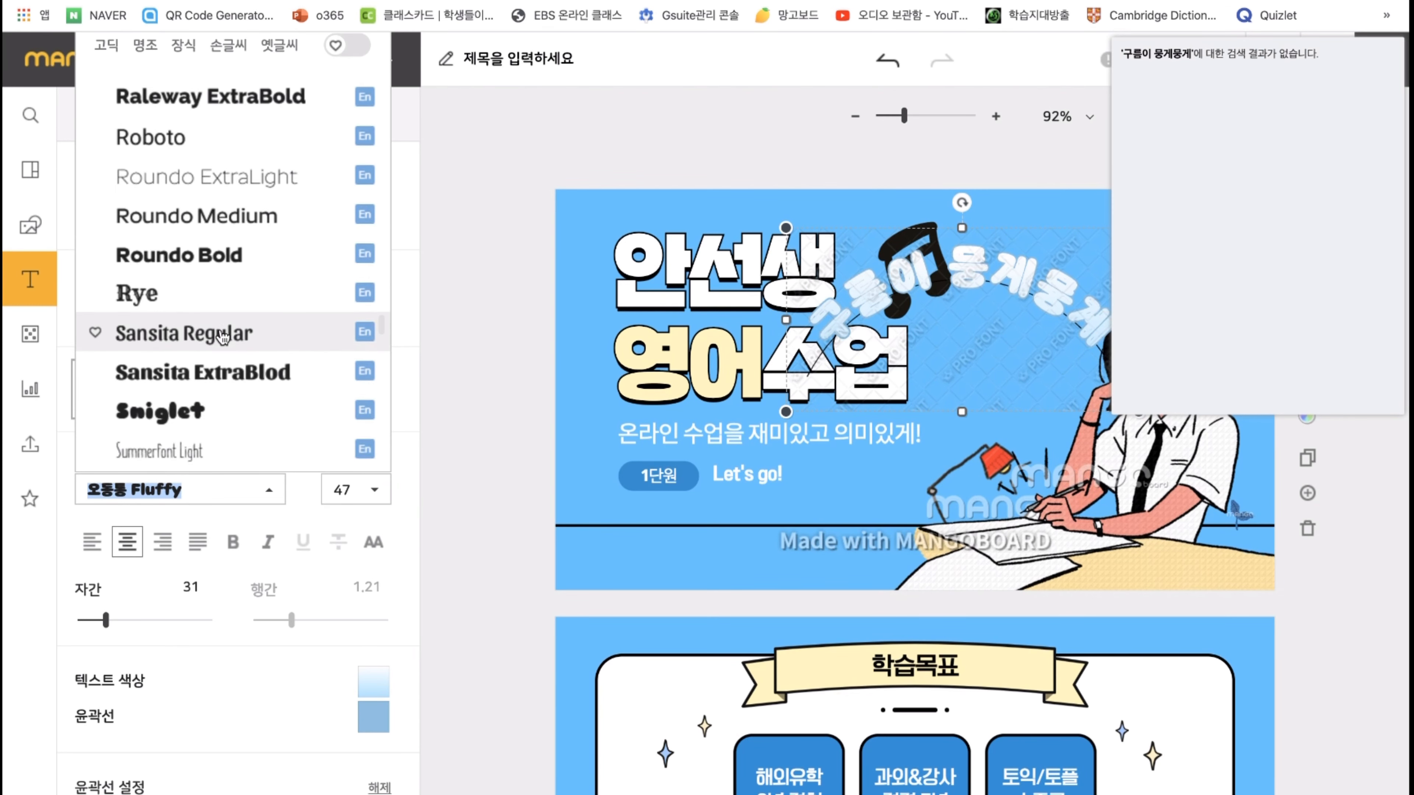
pyautogui.scroll(1, 226, 245)
pyautogui.click(227, 269)
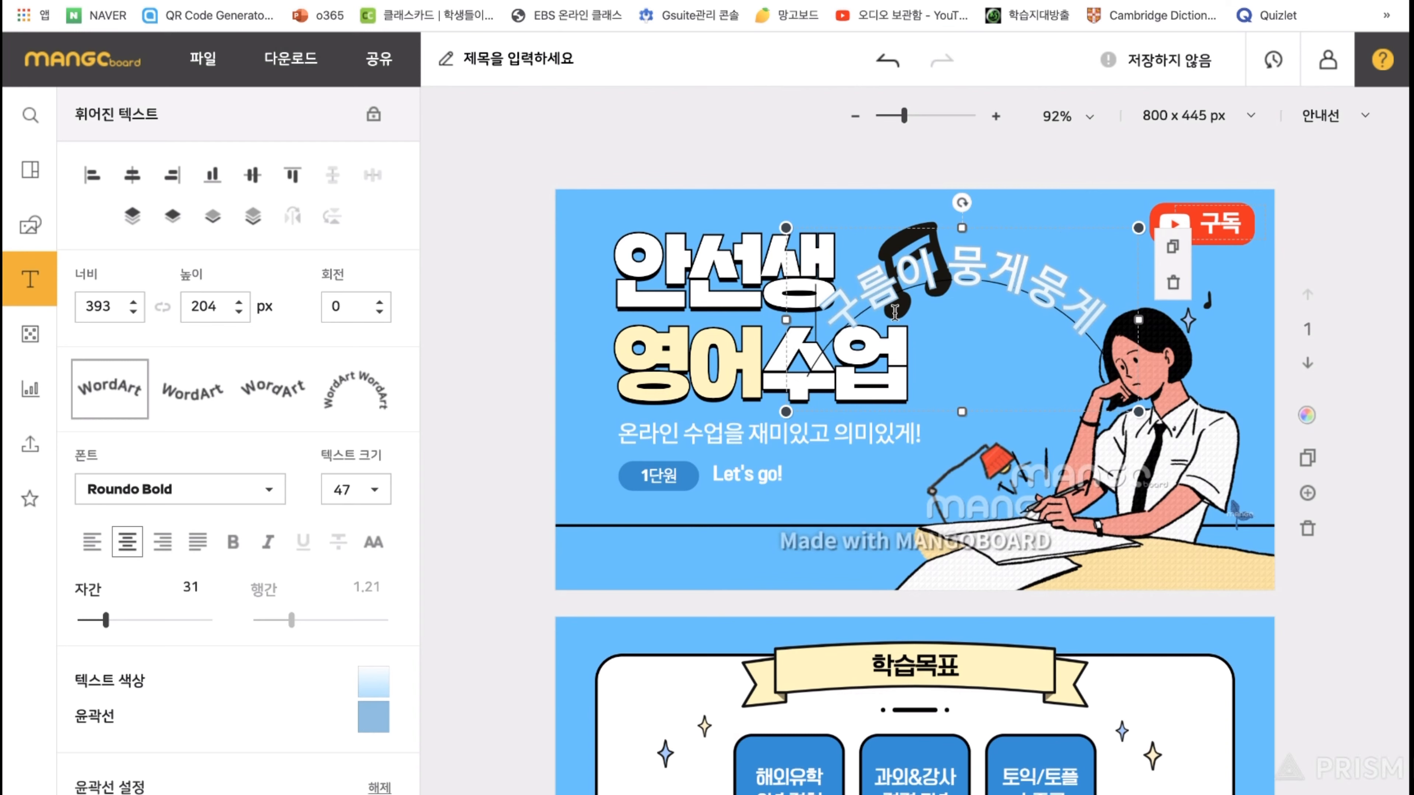
# - Give the "구름이 뭉게뭉게" word art the downward-sagging curve shape and set its font to 곧은부리
pyautogui.click(188, 401)
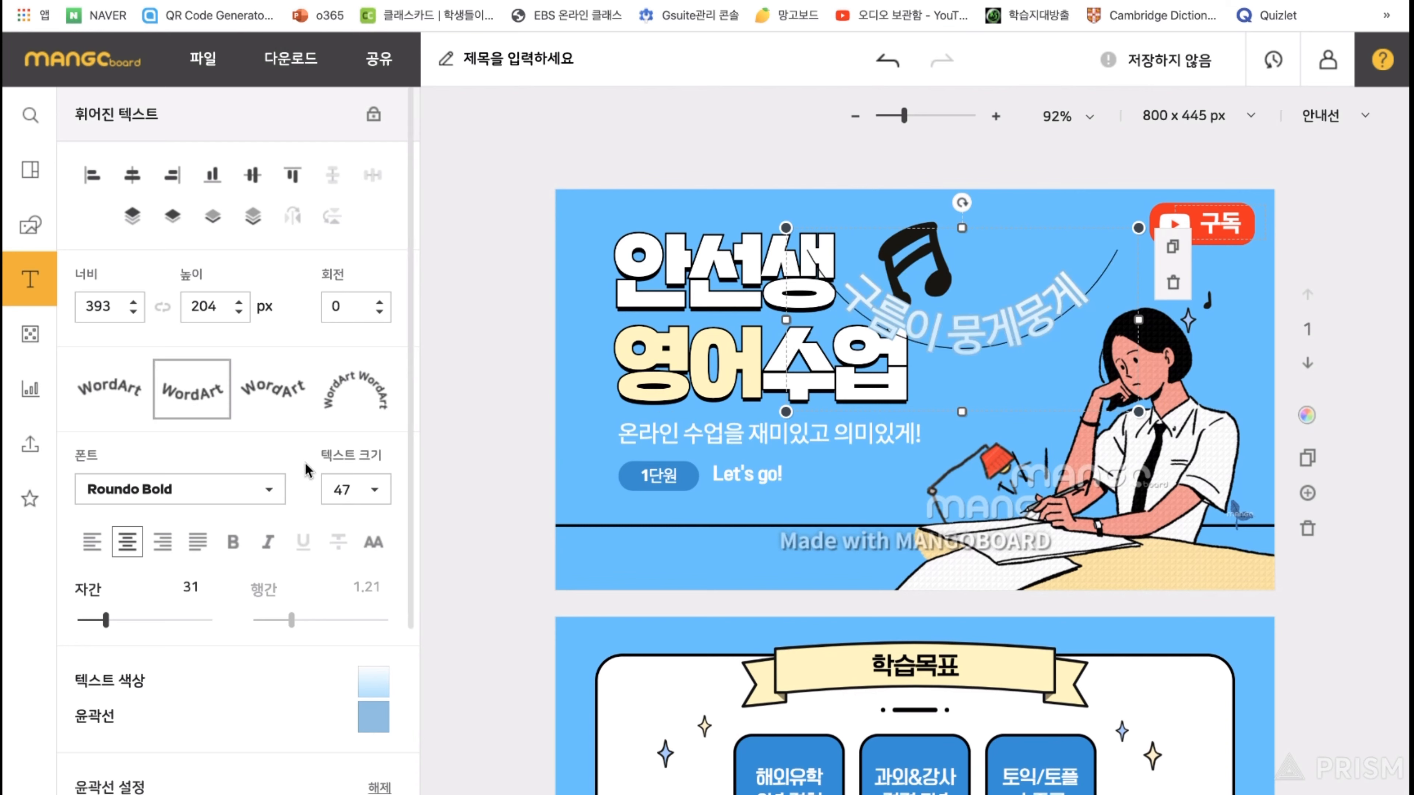
pyautogui.click(268, 491)
pyautogui.scroll(-15, 310, 295)
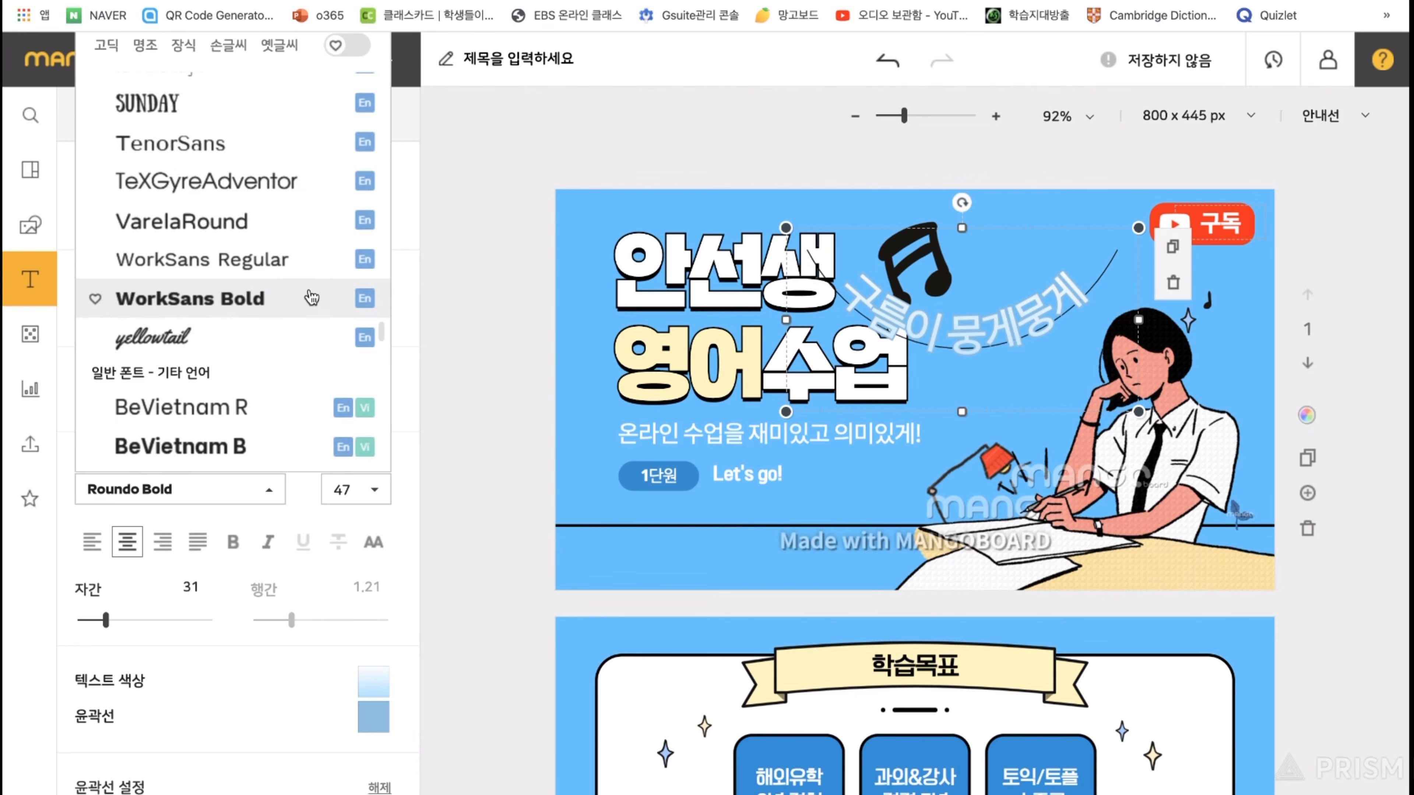
pyautogui.scroll(-5, 306, 295)
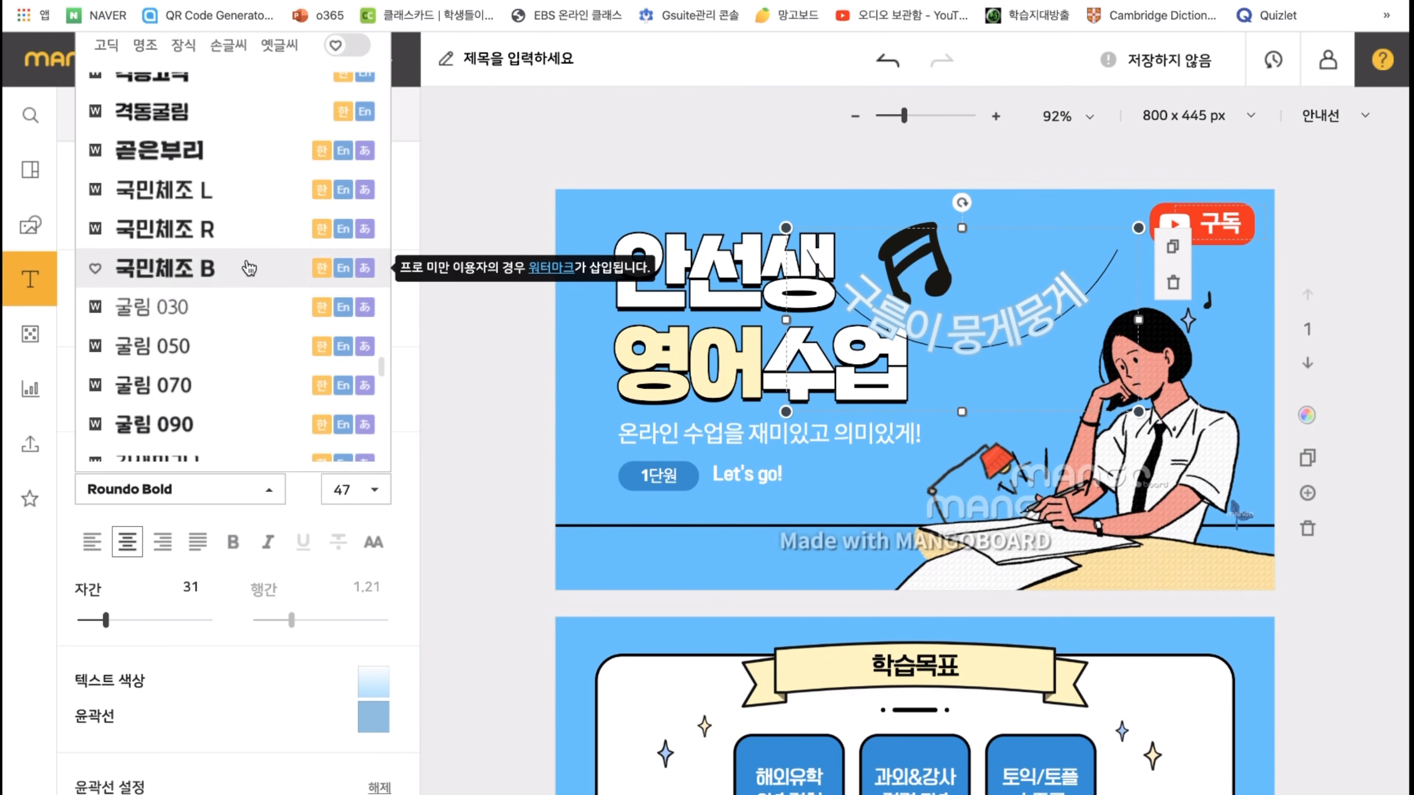
pyautogui.click(230, 156)
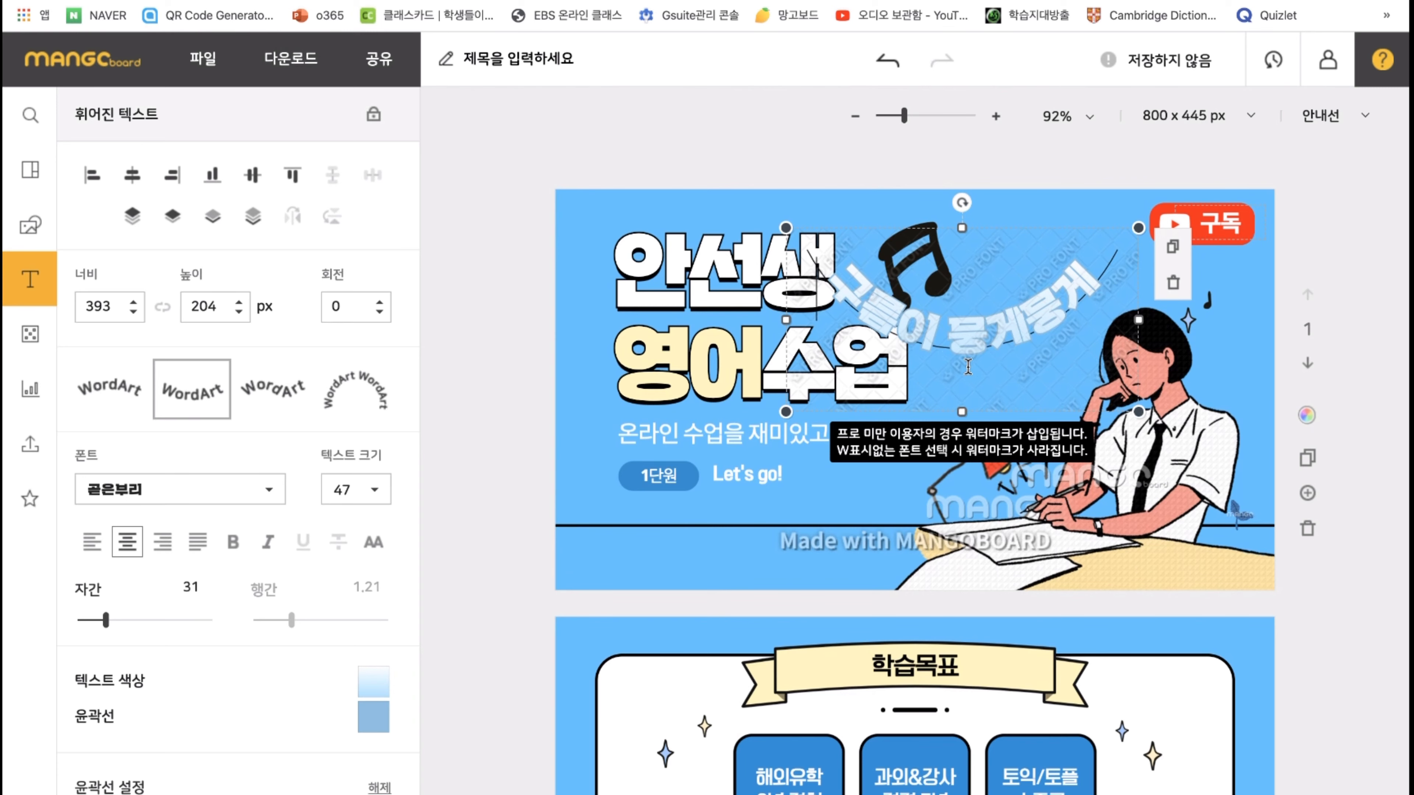
pyautogui.click(1042, 162)
# - Review both pages of the design and save it
pyautogui.scroll(-2, 778, 359)
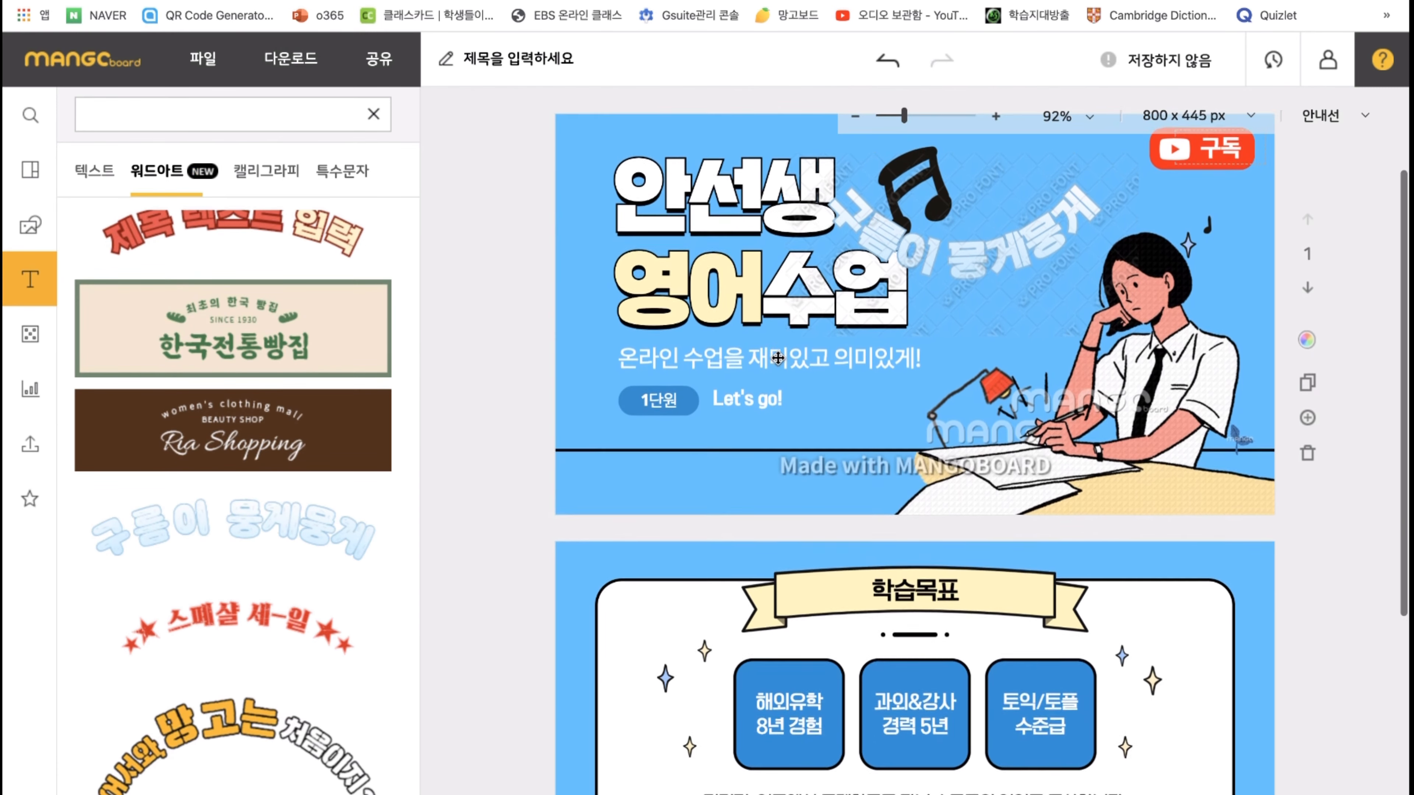
pyautogui.scroll(-4, 777, 358)
pyautogui.scroll(1, 778, 359)
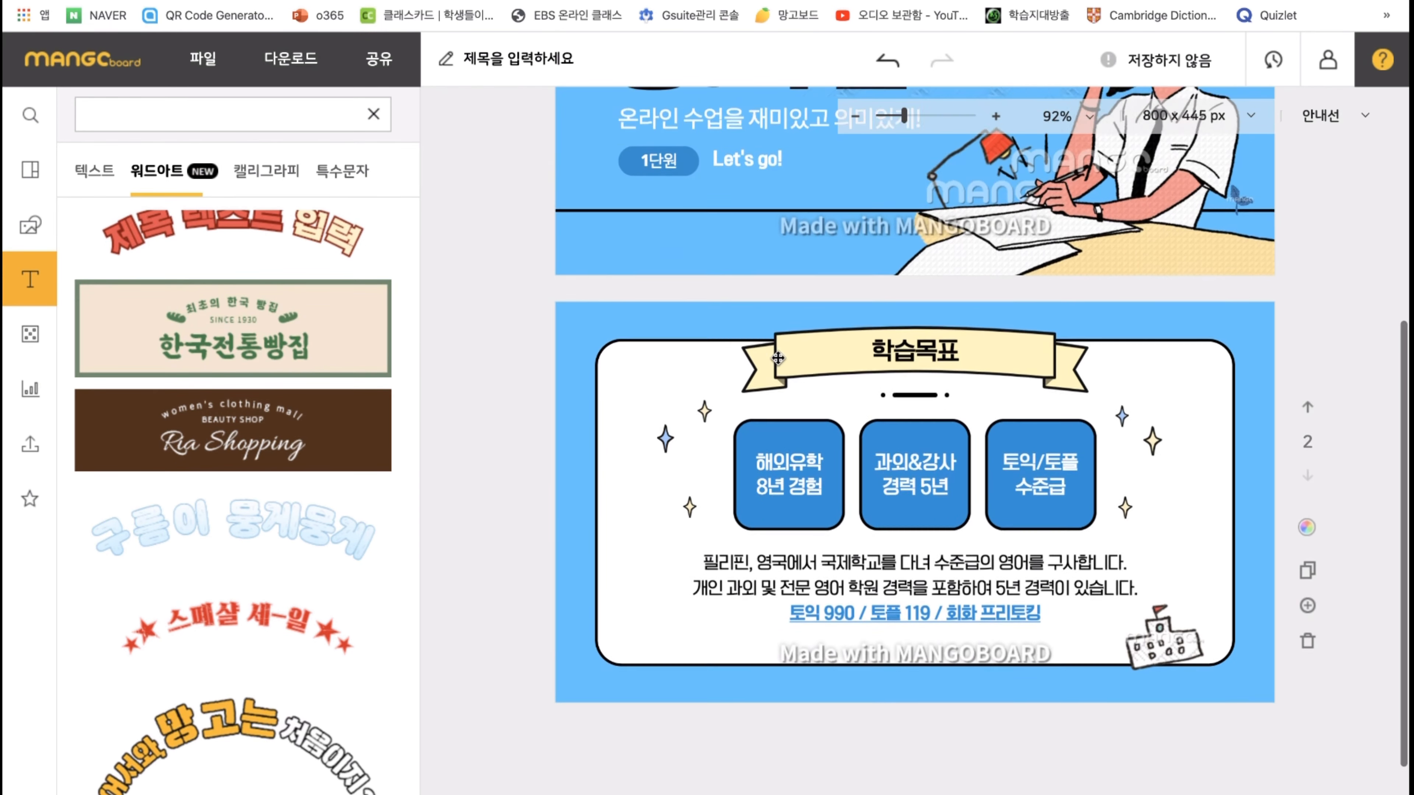
pyautogui.scroll(5, 778, 358)
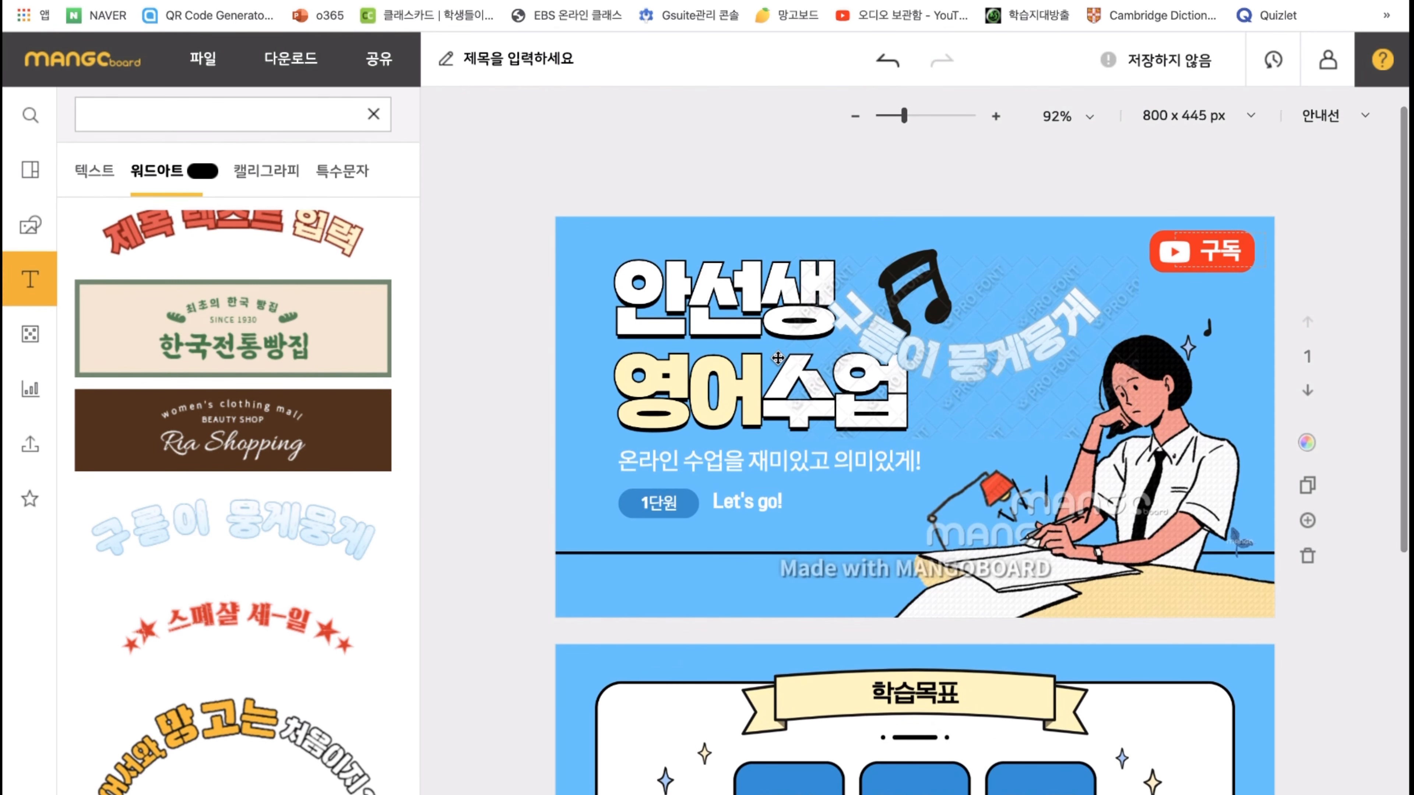
pyautogui.click(1179, 69)
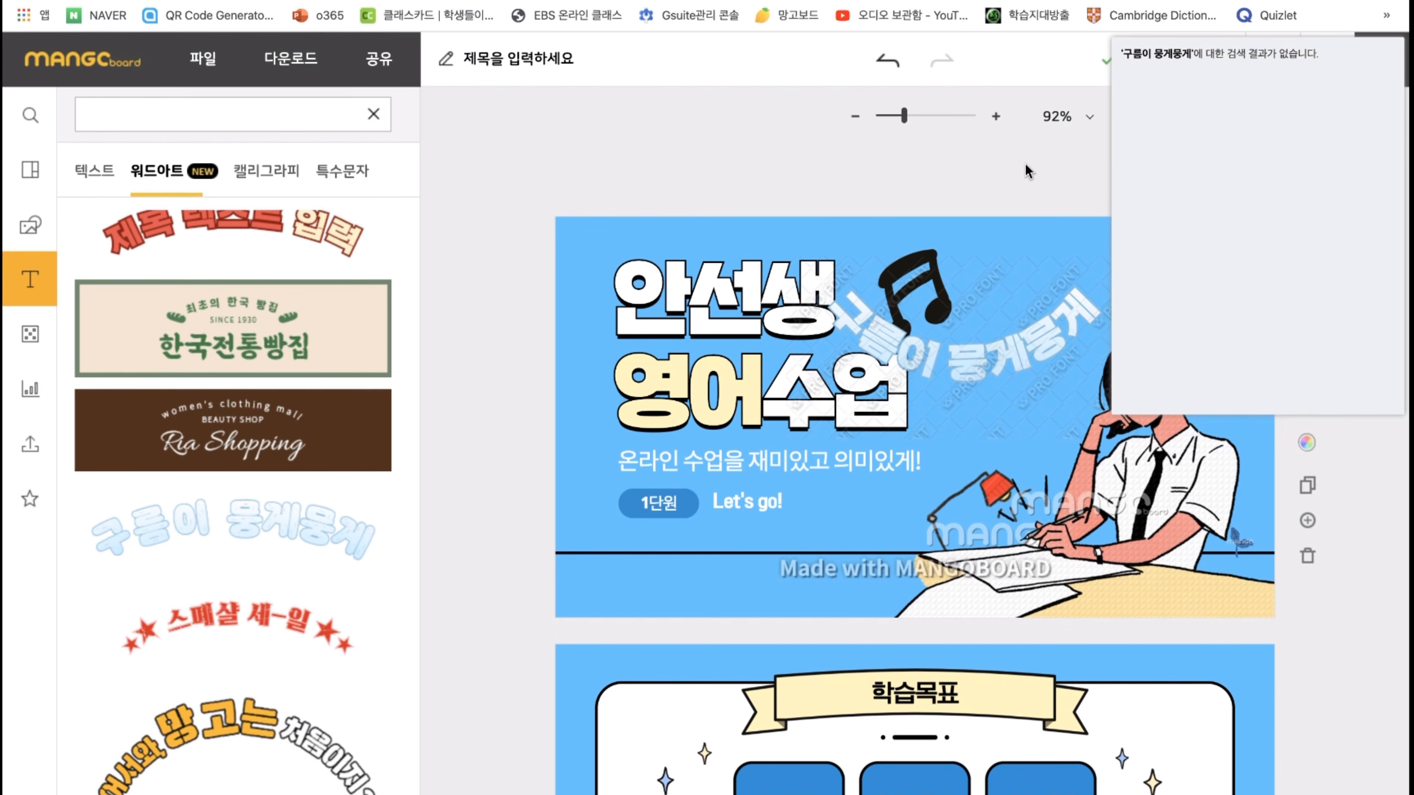
pyautogui.click(1026, 163)
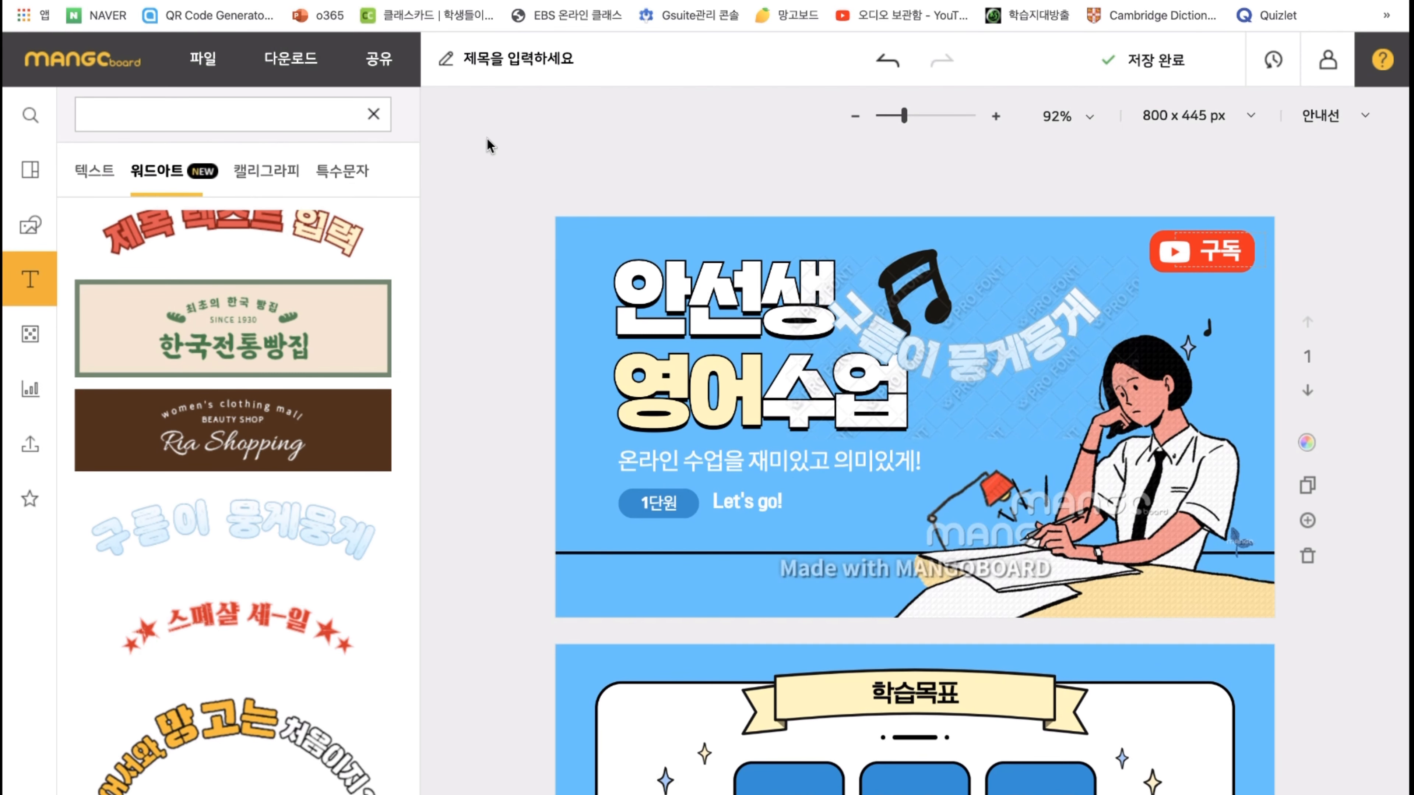
# - Download all slides as PNG images at original size and open the downloaded zip file
pyautogui.click(295, 67)
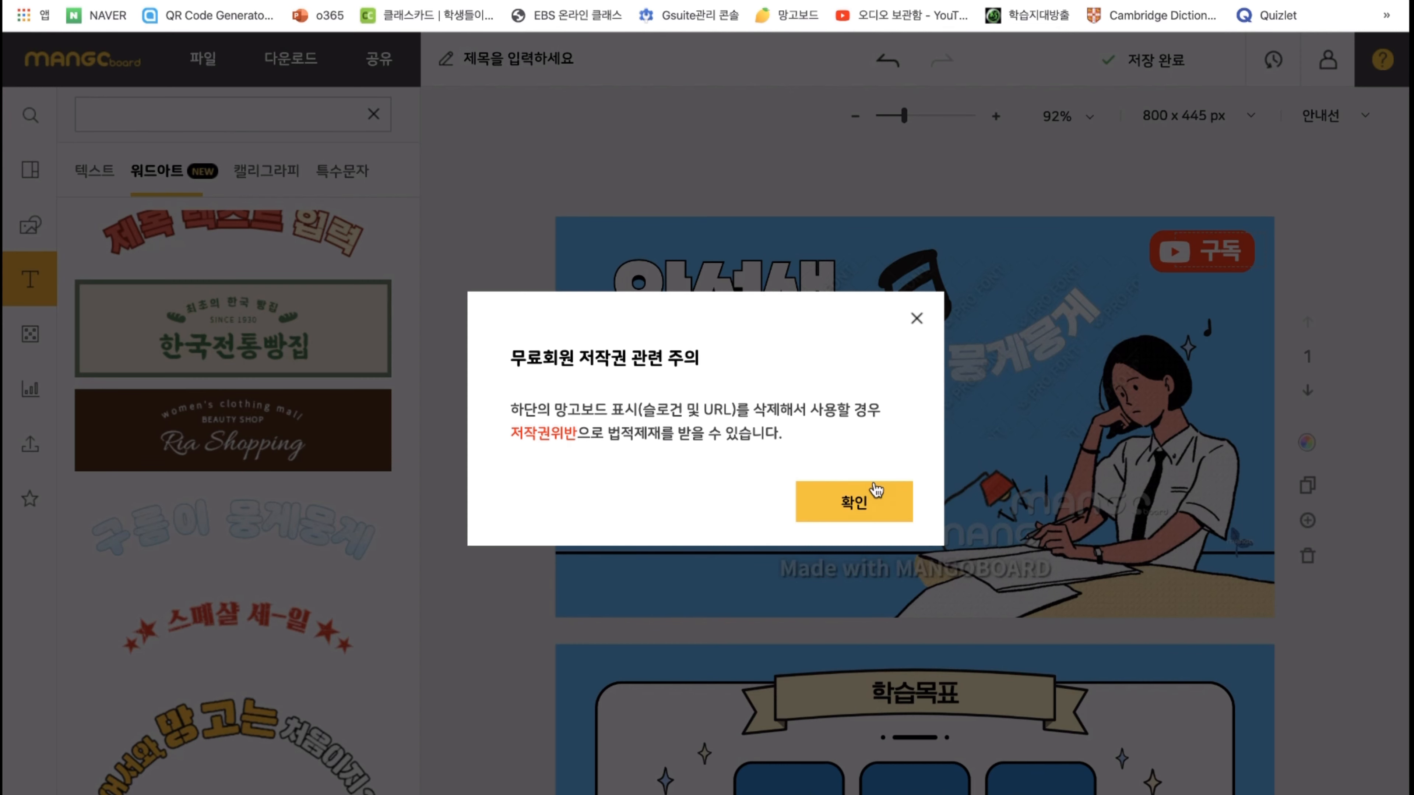
pyautogui.click(869, 503)
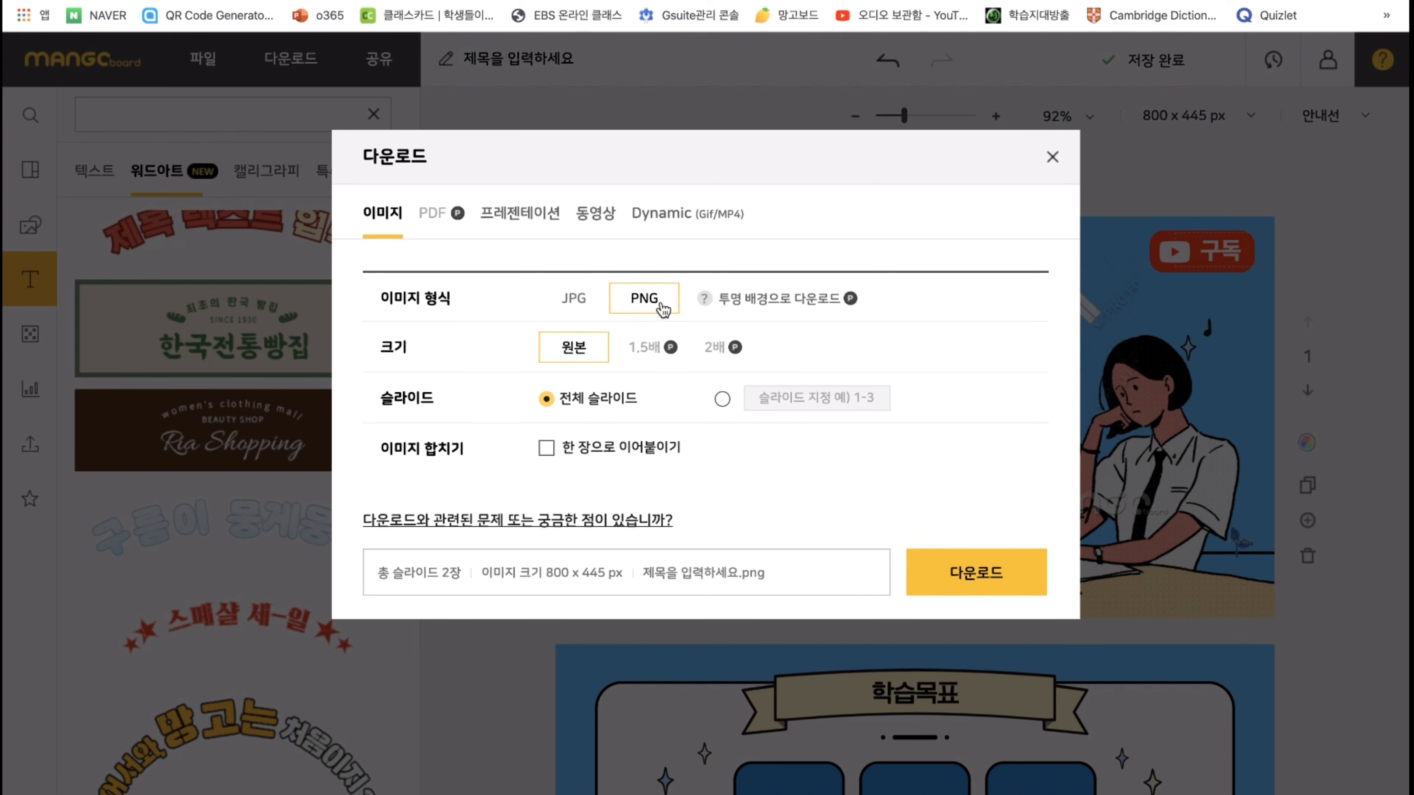
pyautogui.click(960, 577)
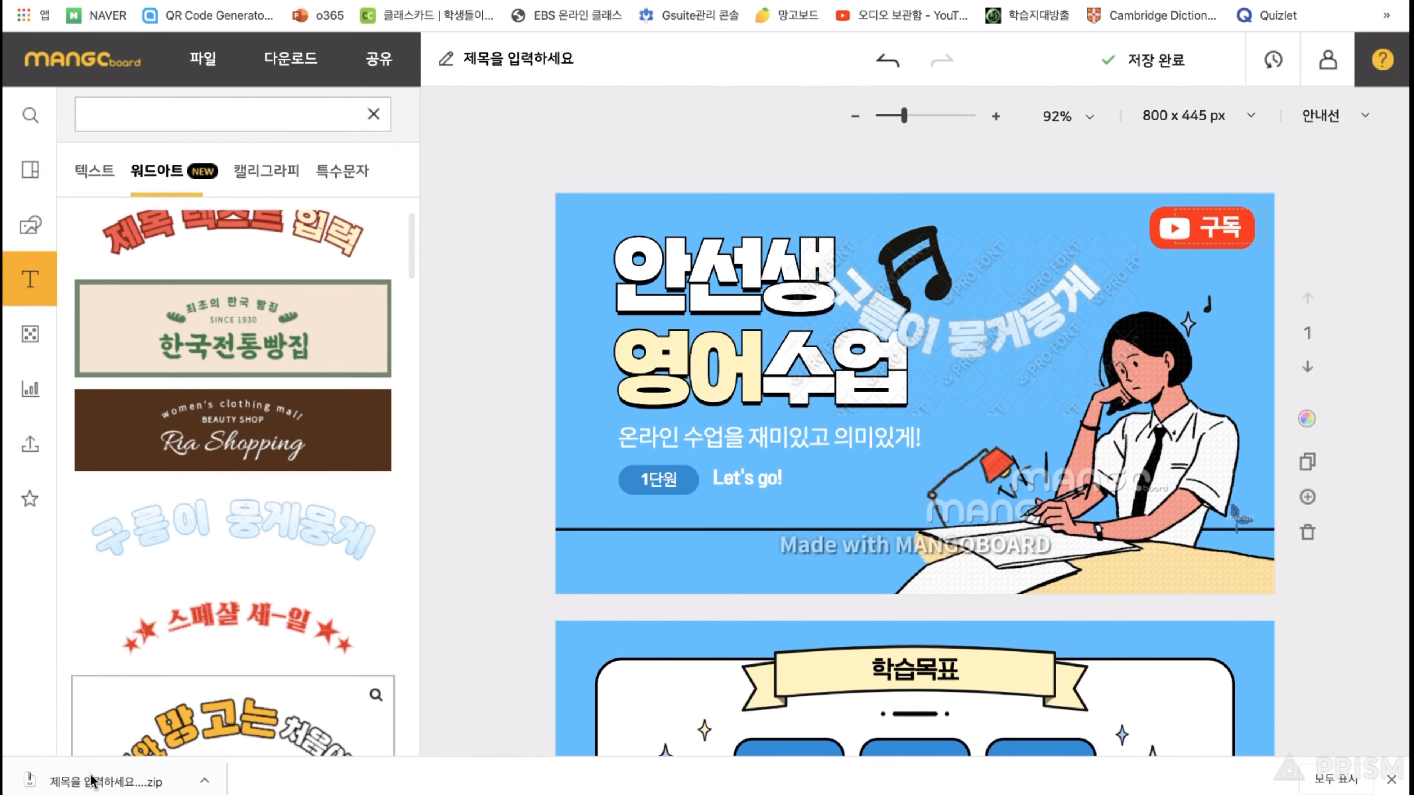
pyautogui.click(91, 782)
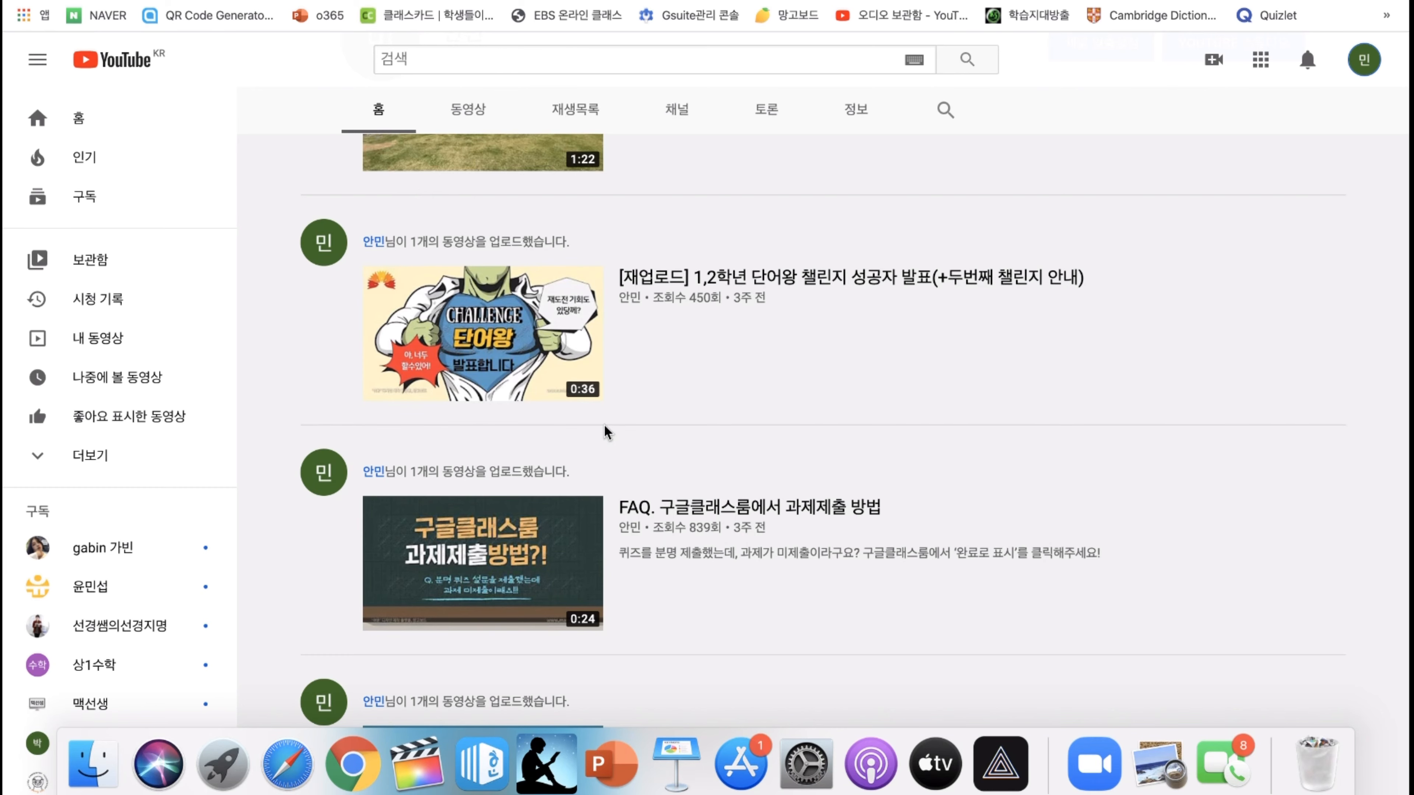
# - Examine the thumbnails of the online lesson and word challenge videos uploaded to the teacher's YouTube channel
pyautogui.scroll(4, 604, 426)
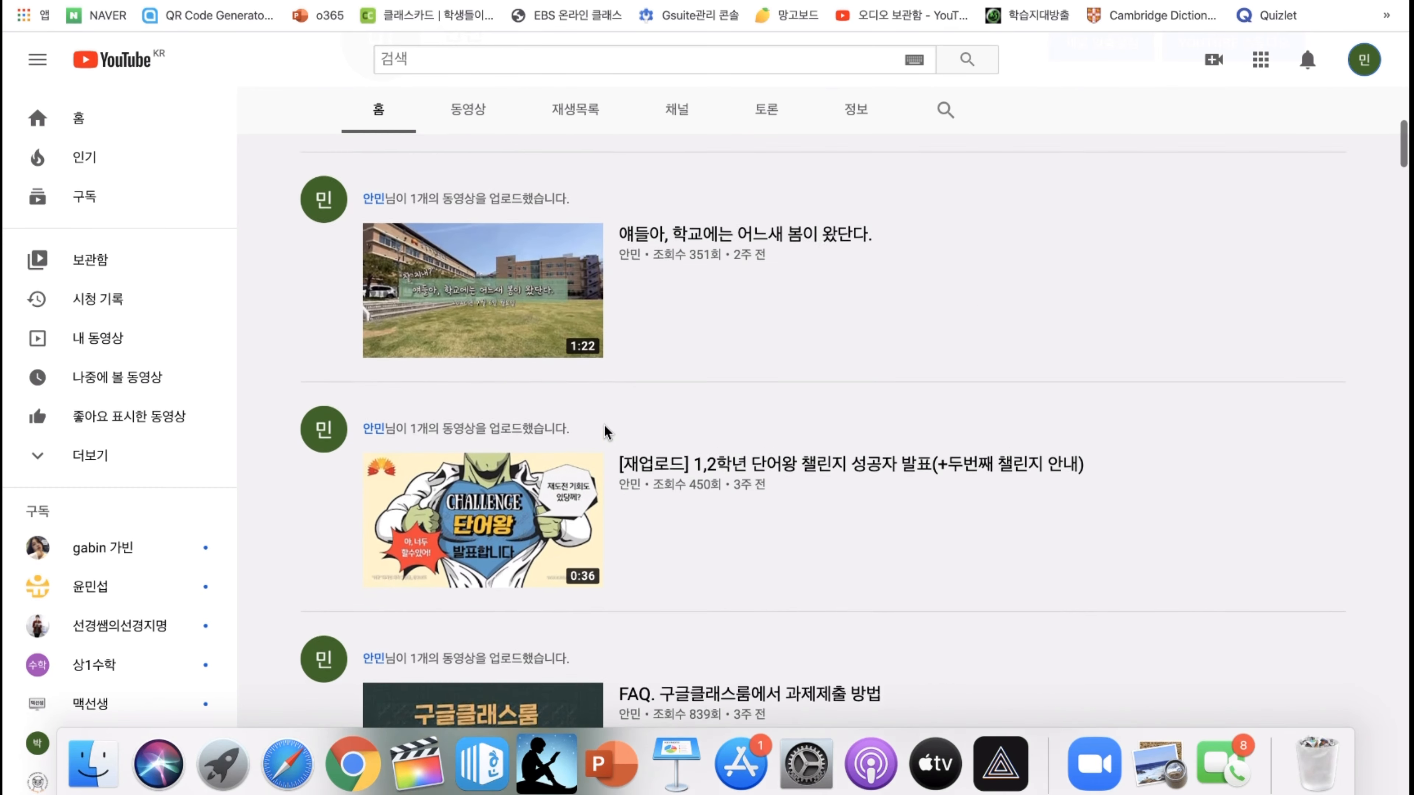
pyautogui.scroll(7, 605, 426)
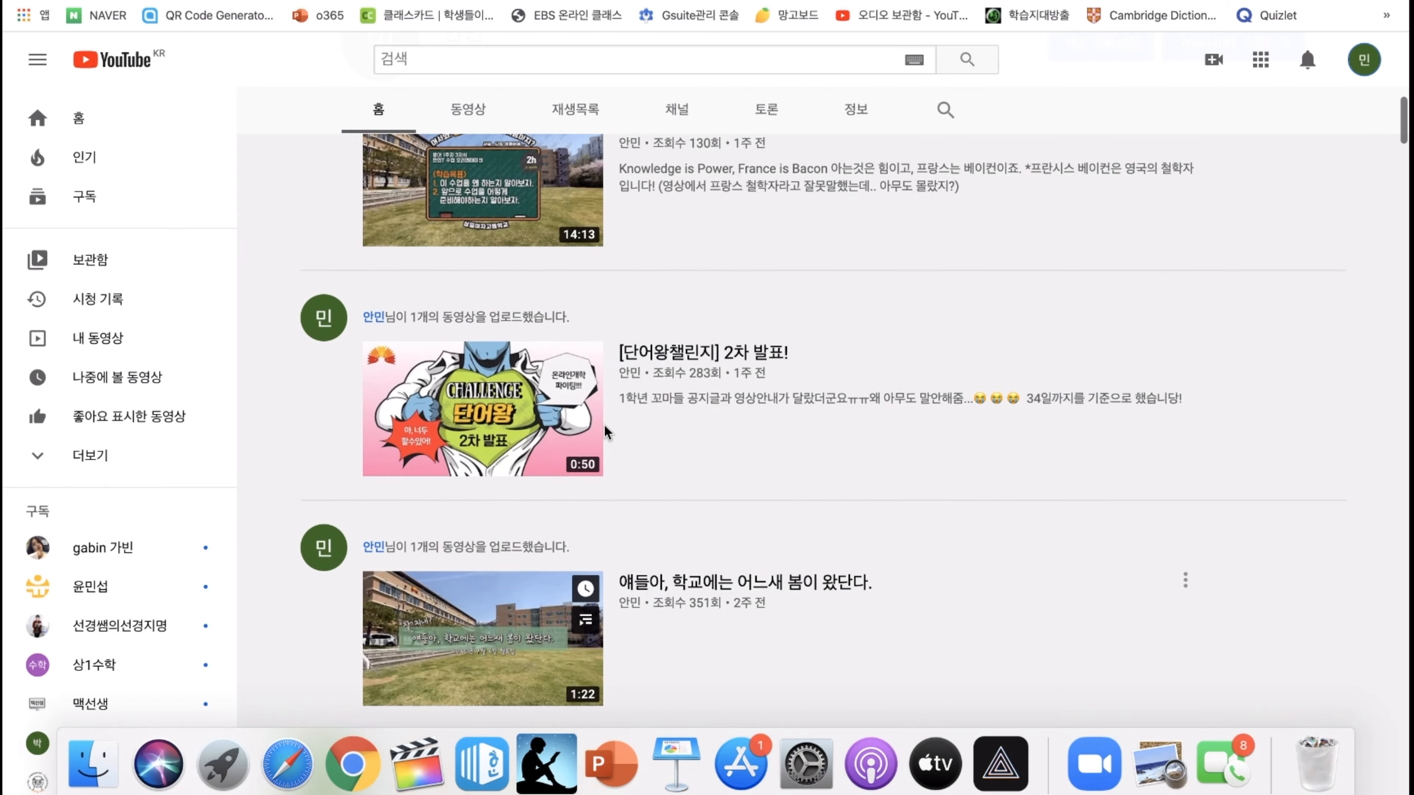
pyautogui.scroll(8, 604, 424)
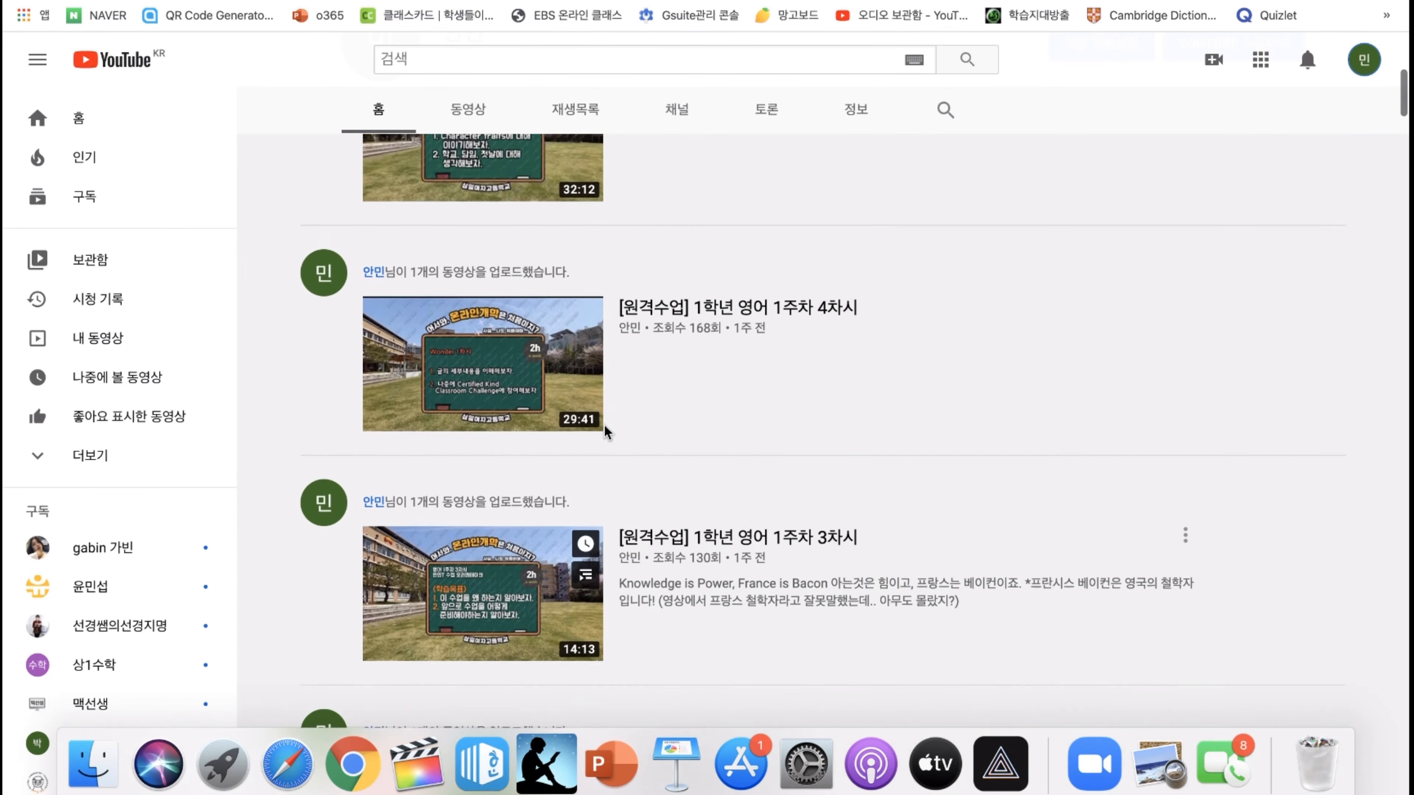
pyautogui.scroll(6, 604, 424)
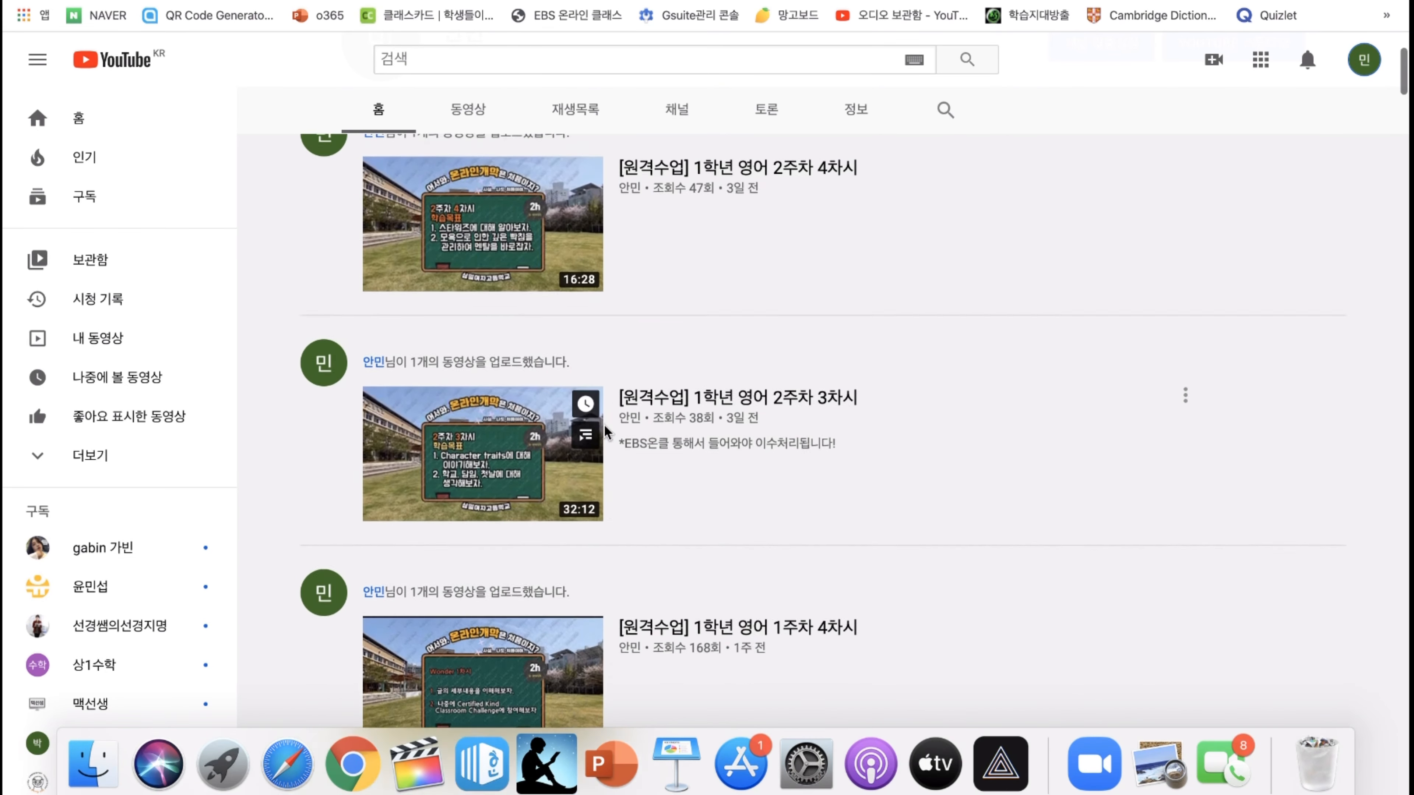
pyautogui.scroll(1, 603, 424)
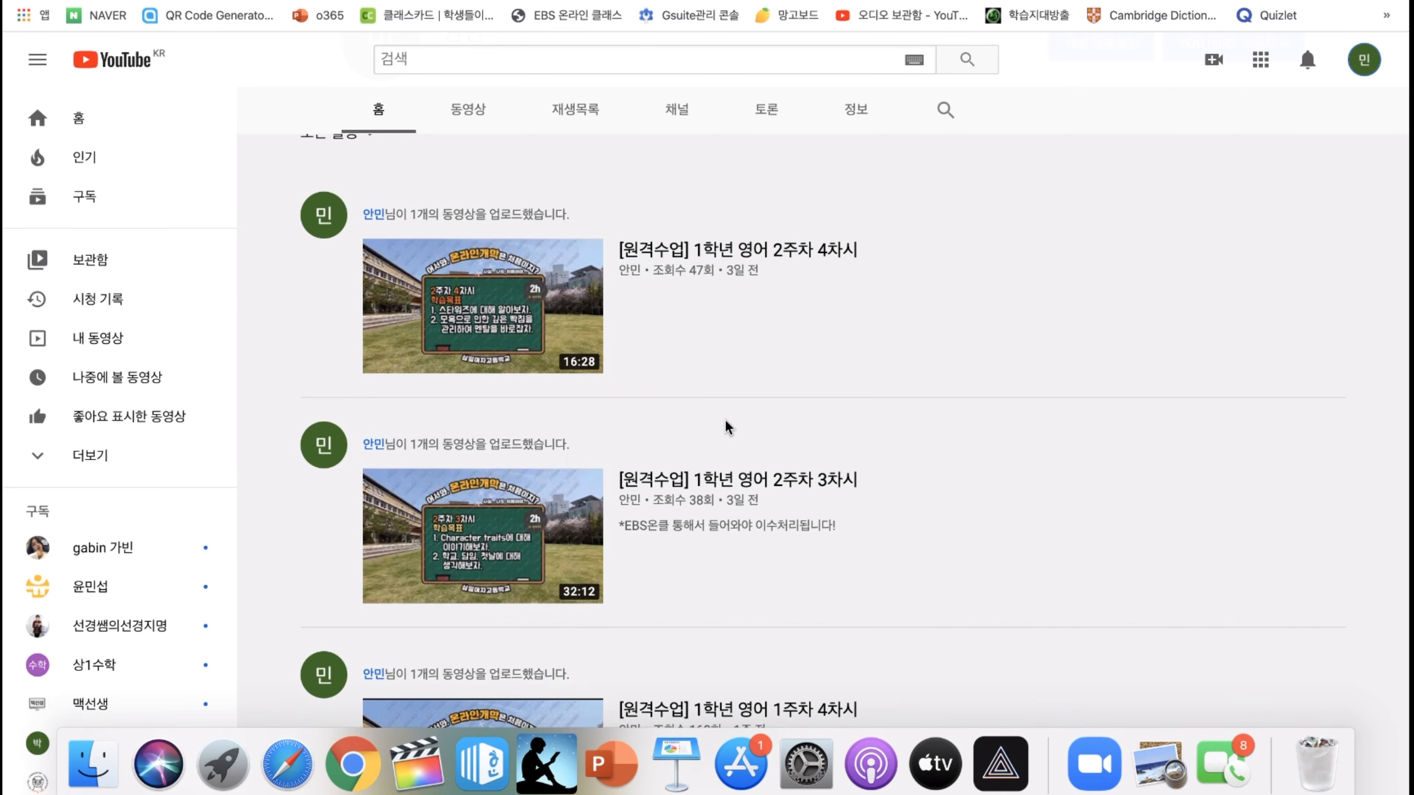
pyautogui.scroll(2, 726, 428)
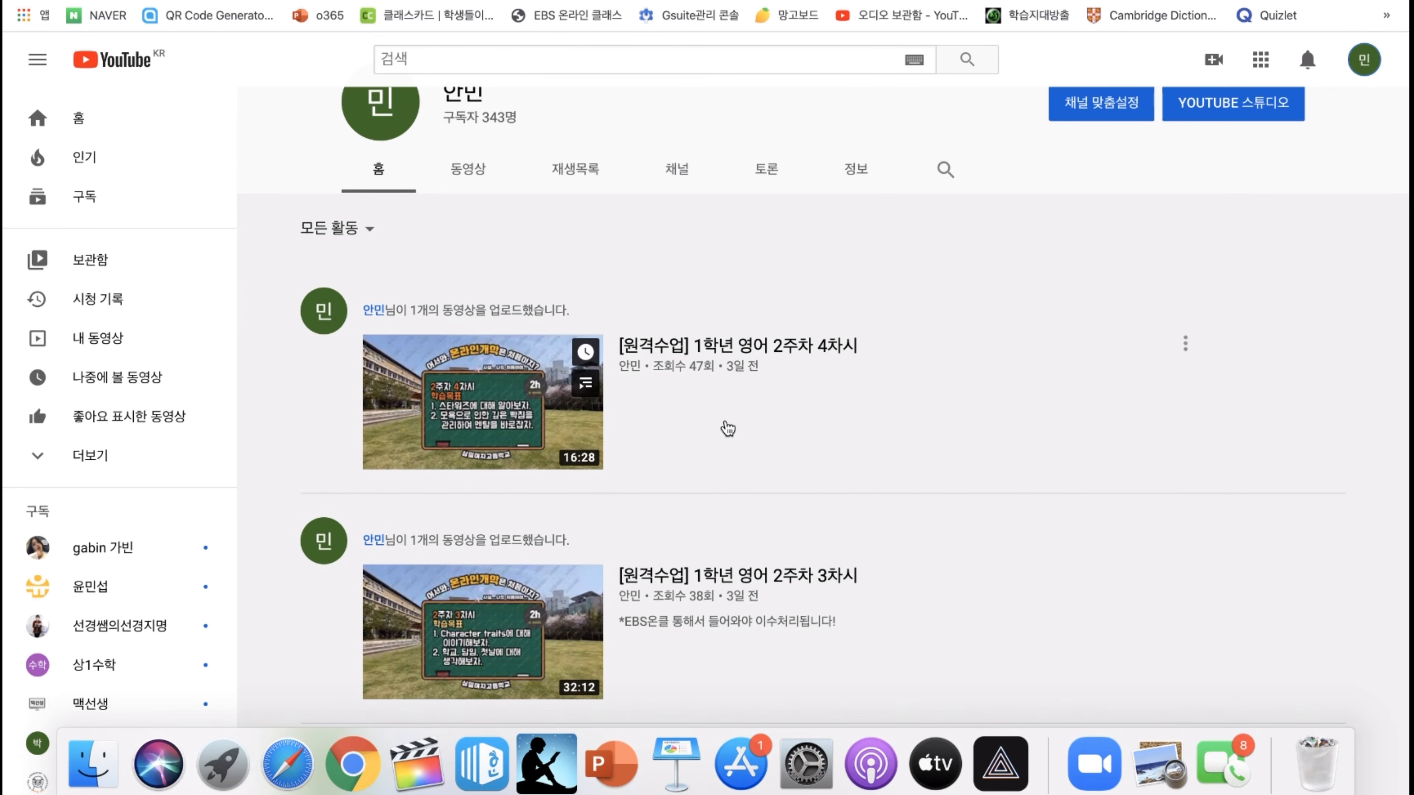